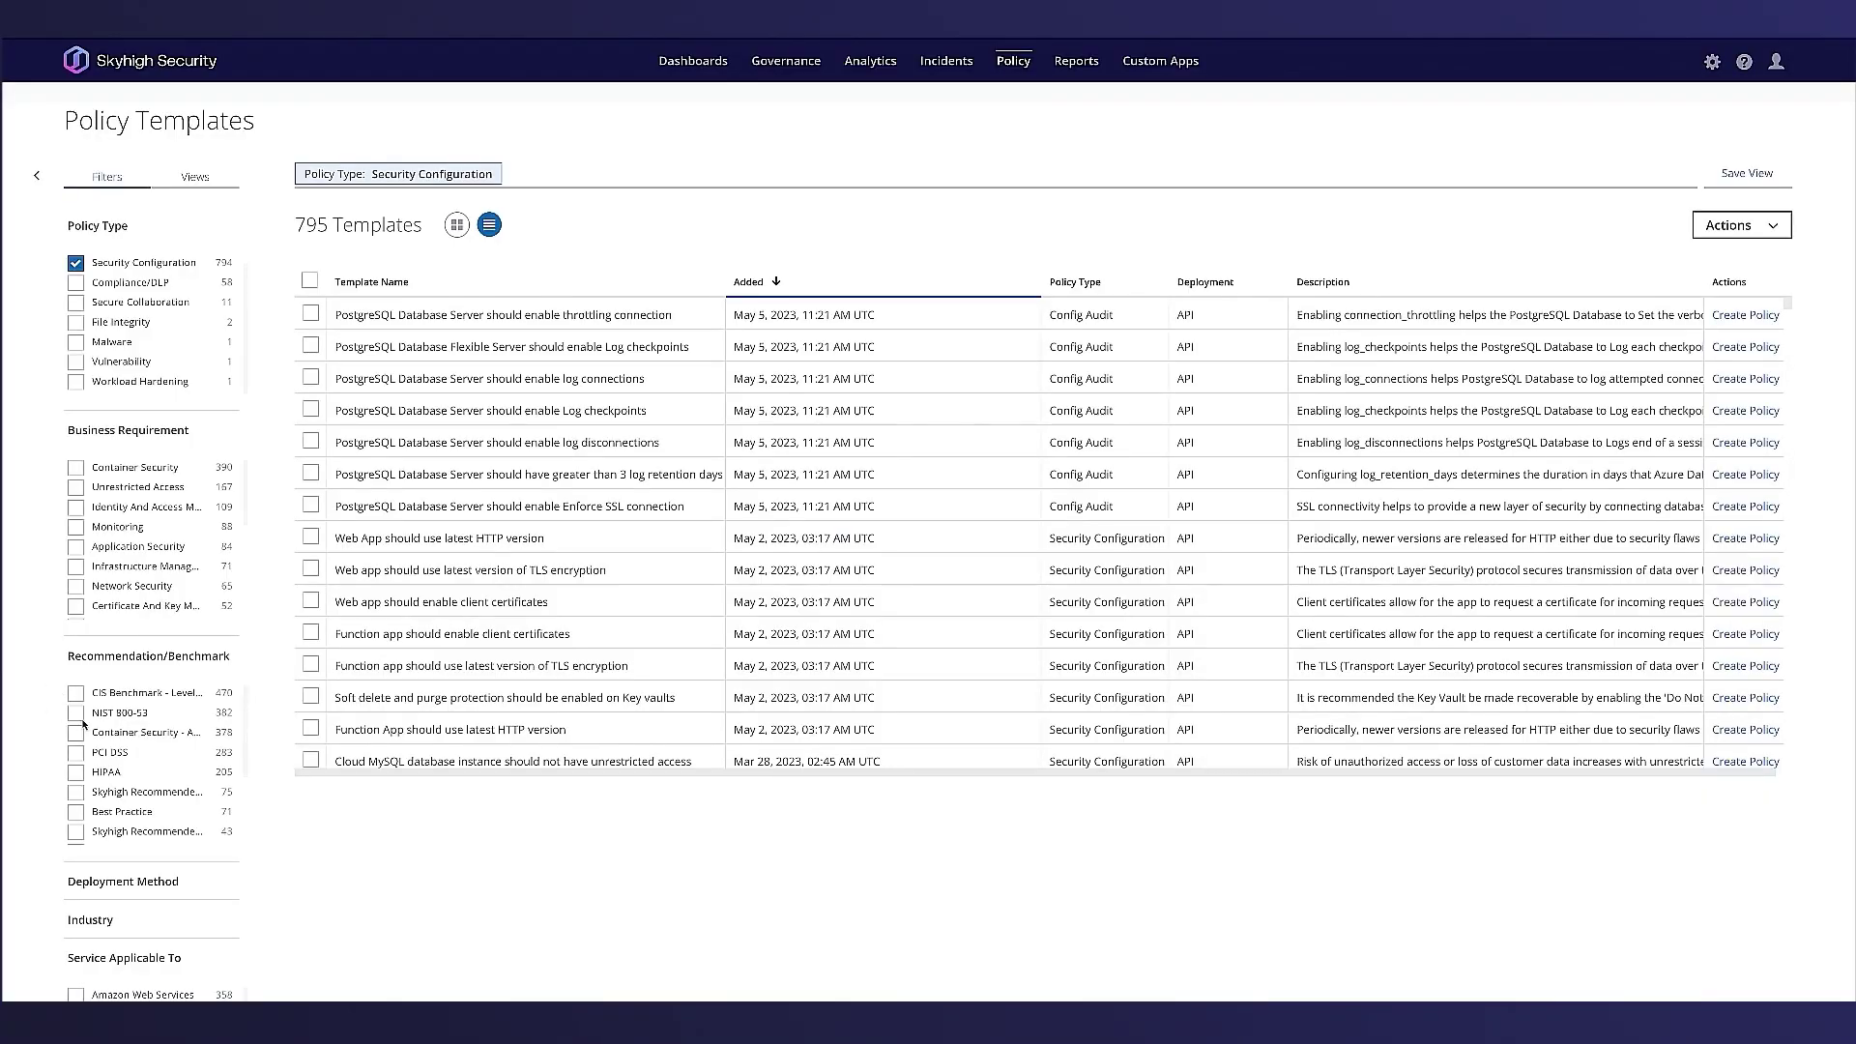
# Open the Configuration Audit policies, showing the AWS 'S3 buckets should not be world readable' policy.
pyautogui.scroll(-3, 20, 745)
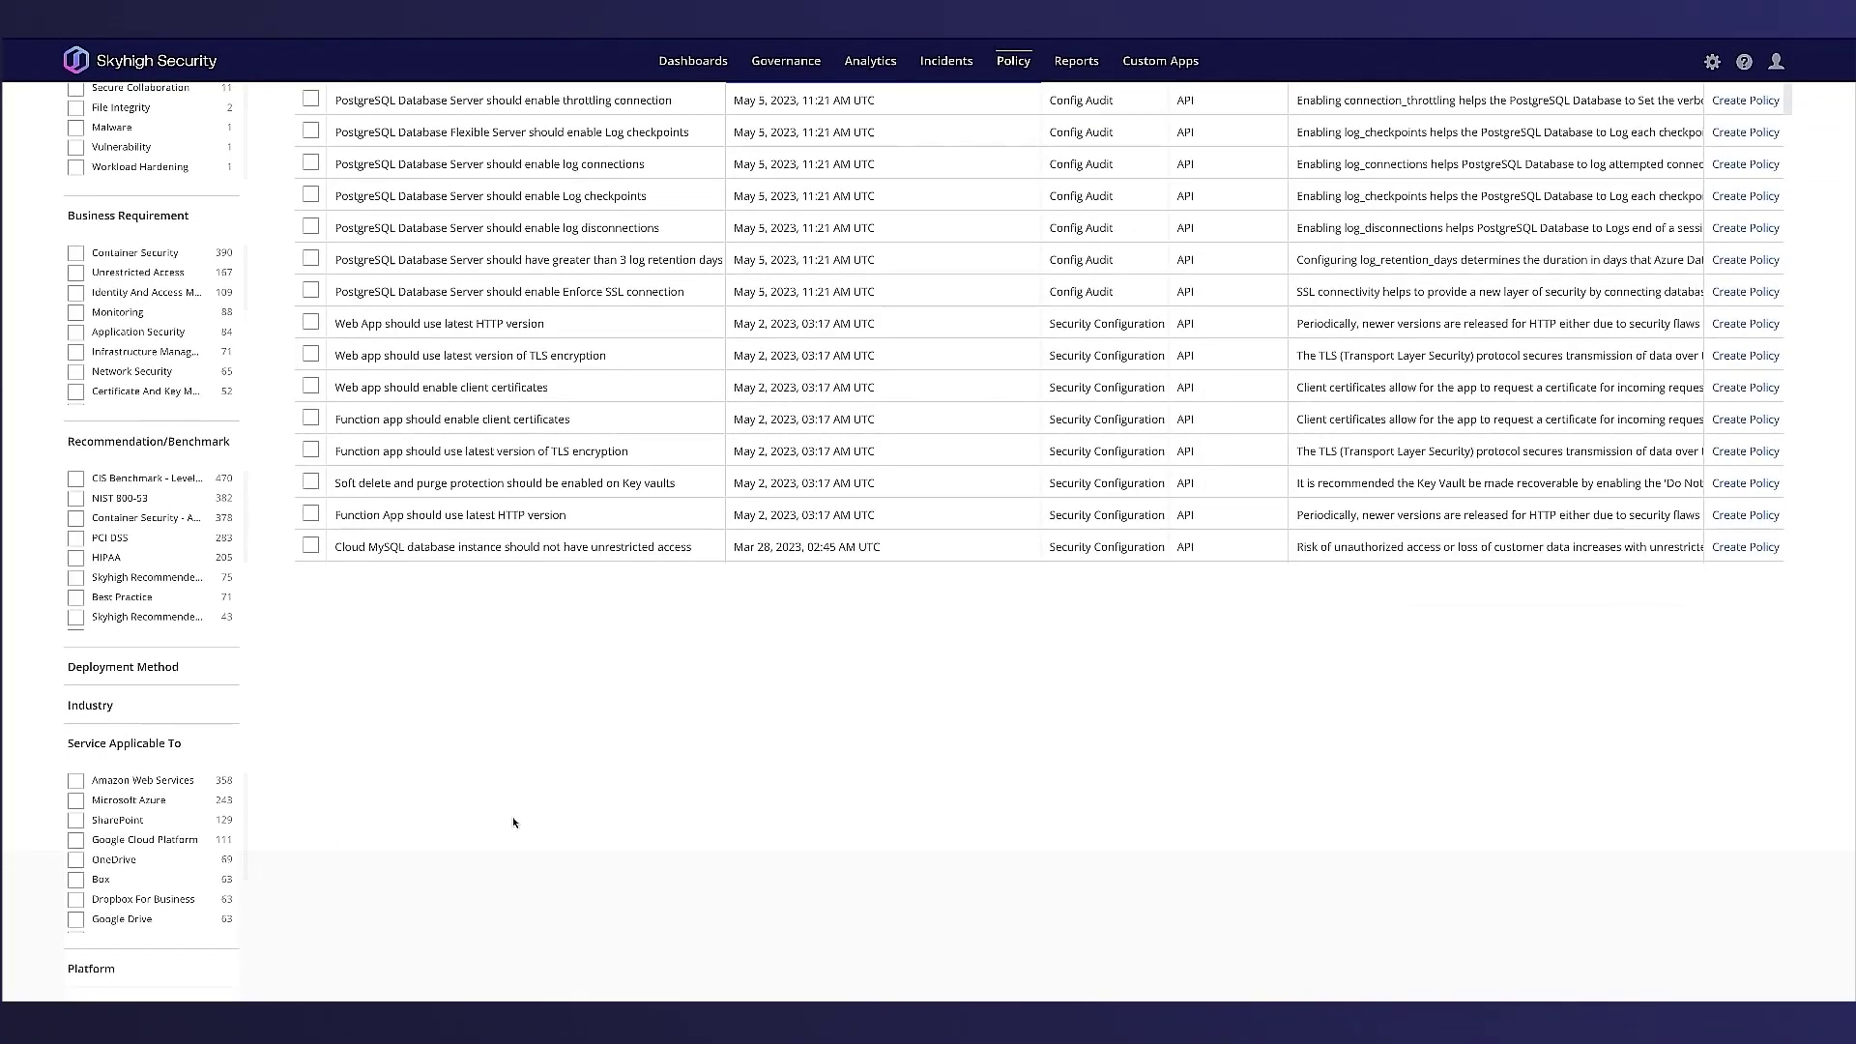
pyautogui.scroll(3, 513, 823)
pyautogui.click(1013, 60)
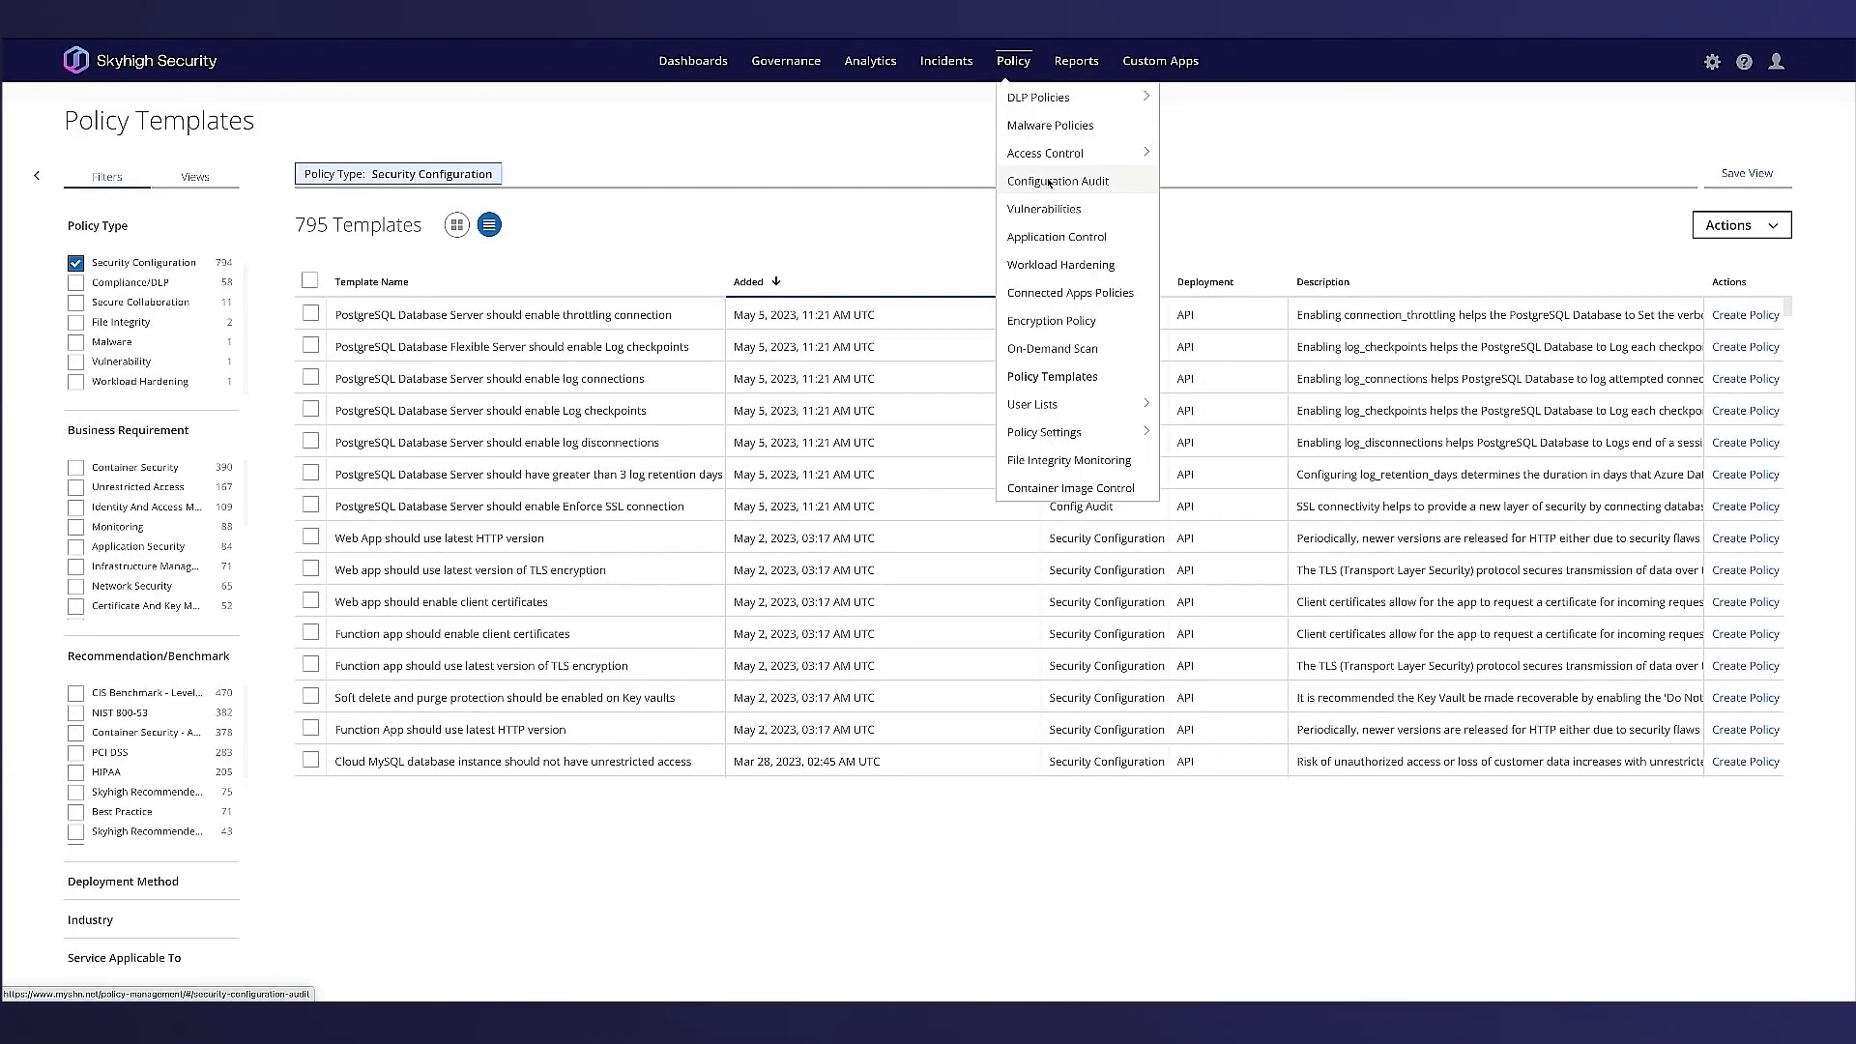
pyautogui.click(1049, 183)
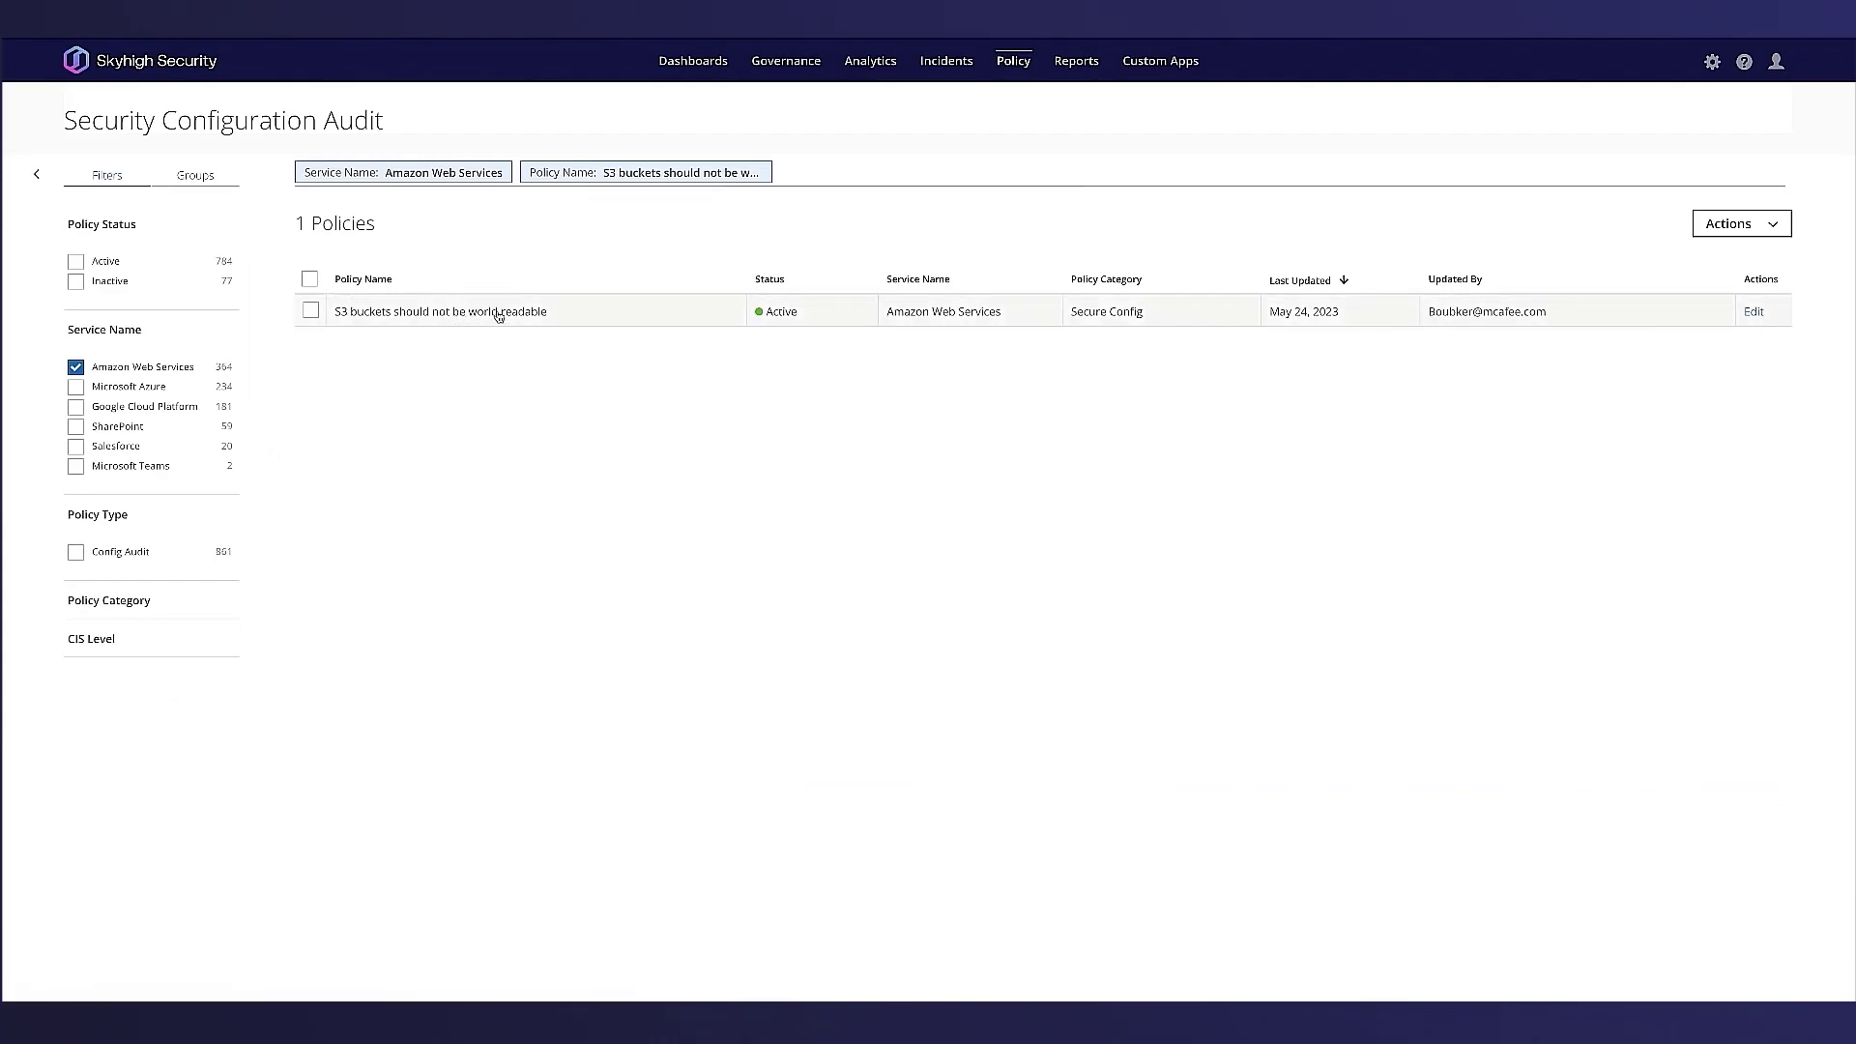
# Show the world-readable S3 policy's responses: generate incident, scan unsecured resources with 2 DLP policies.
pyautogui.click(1754, 311)
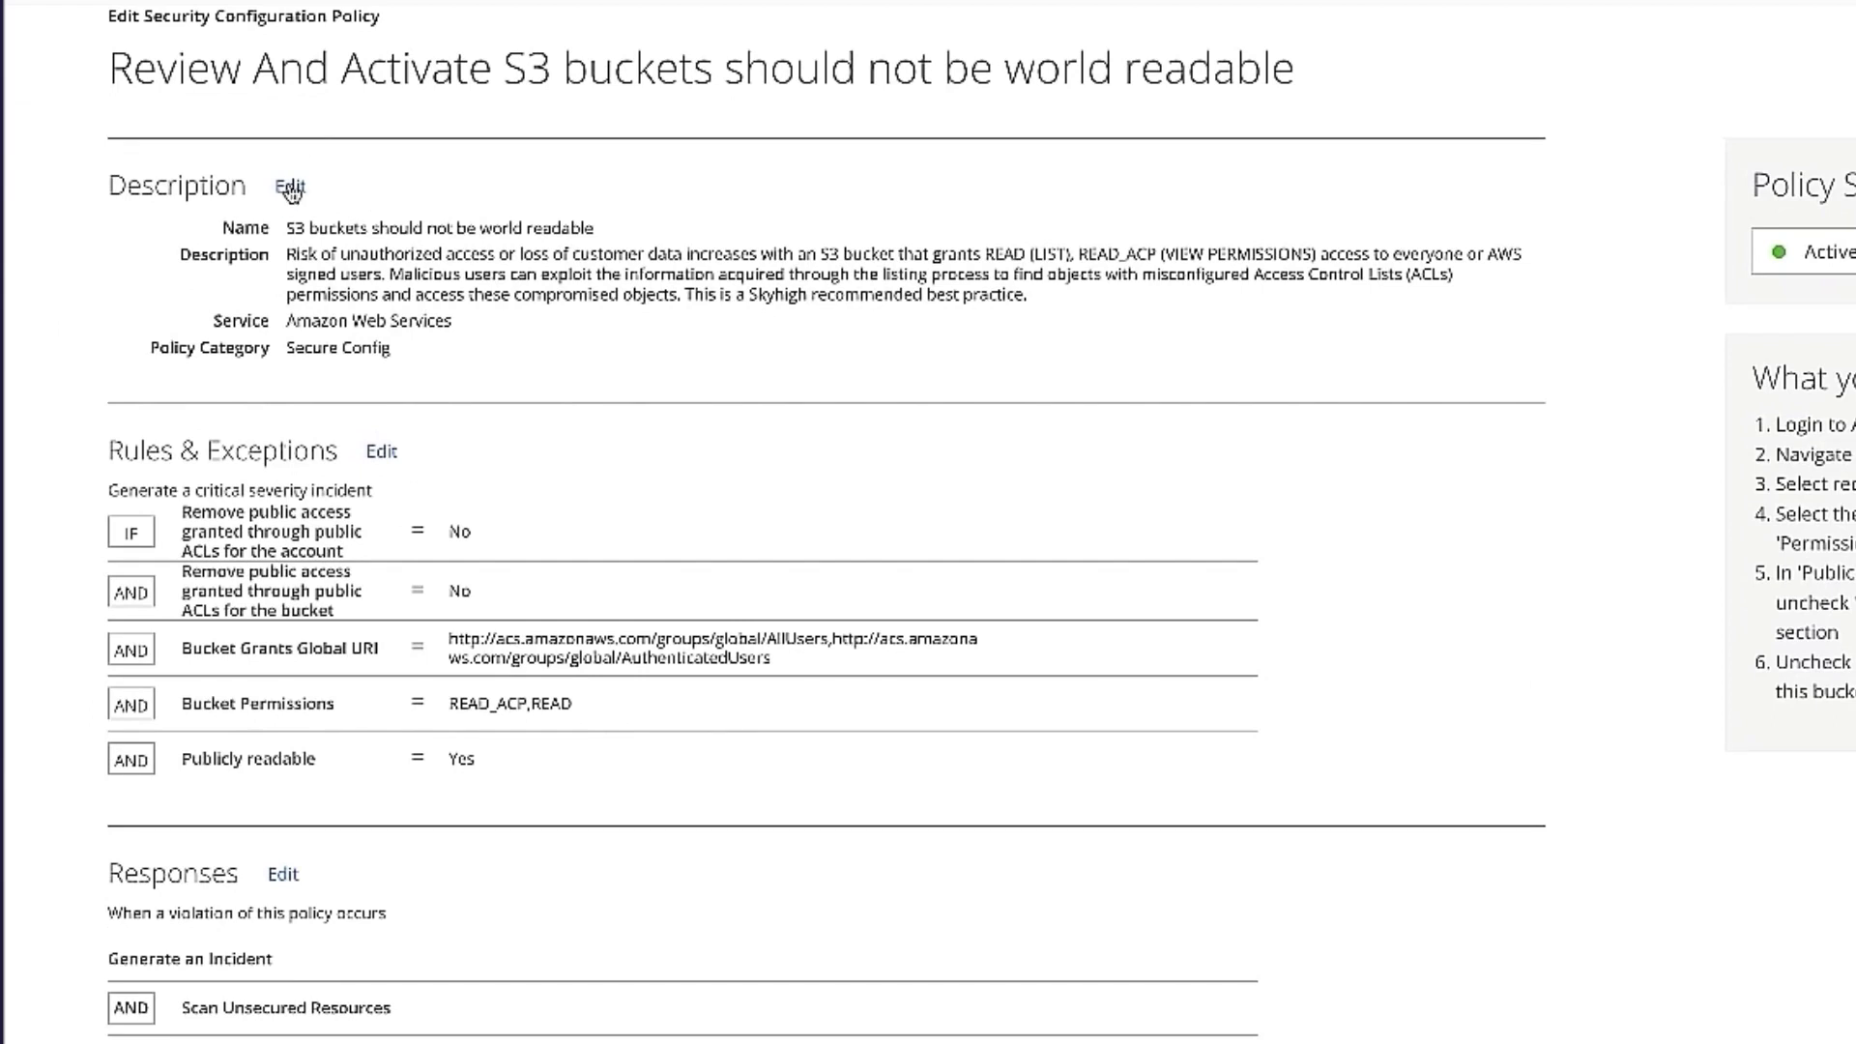
pyautogui.click(382, 452)
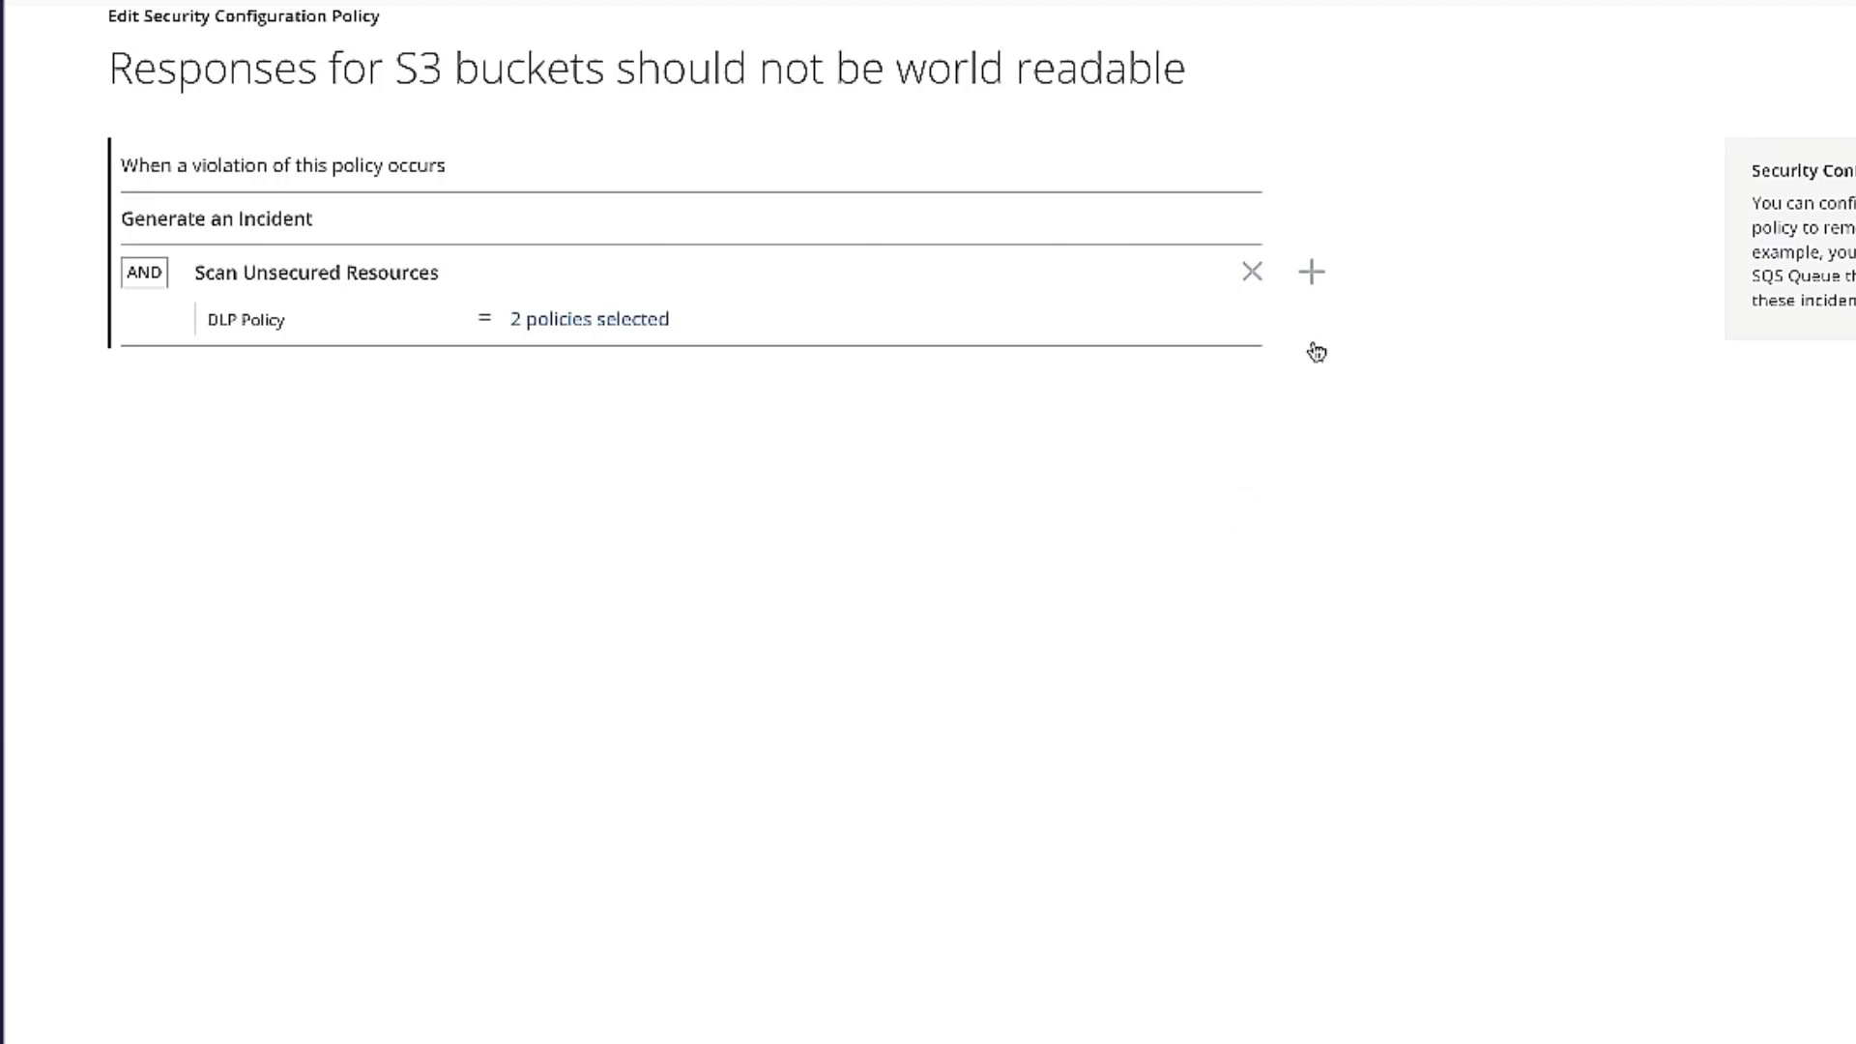
pyautogui.click(1313, 274)
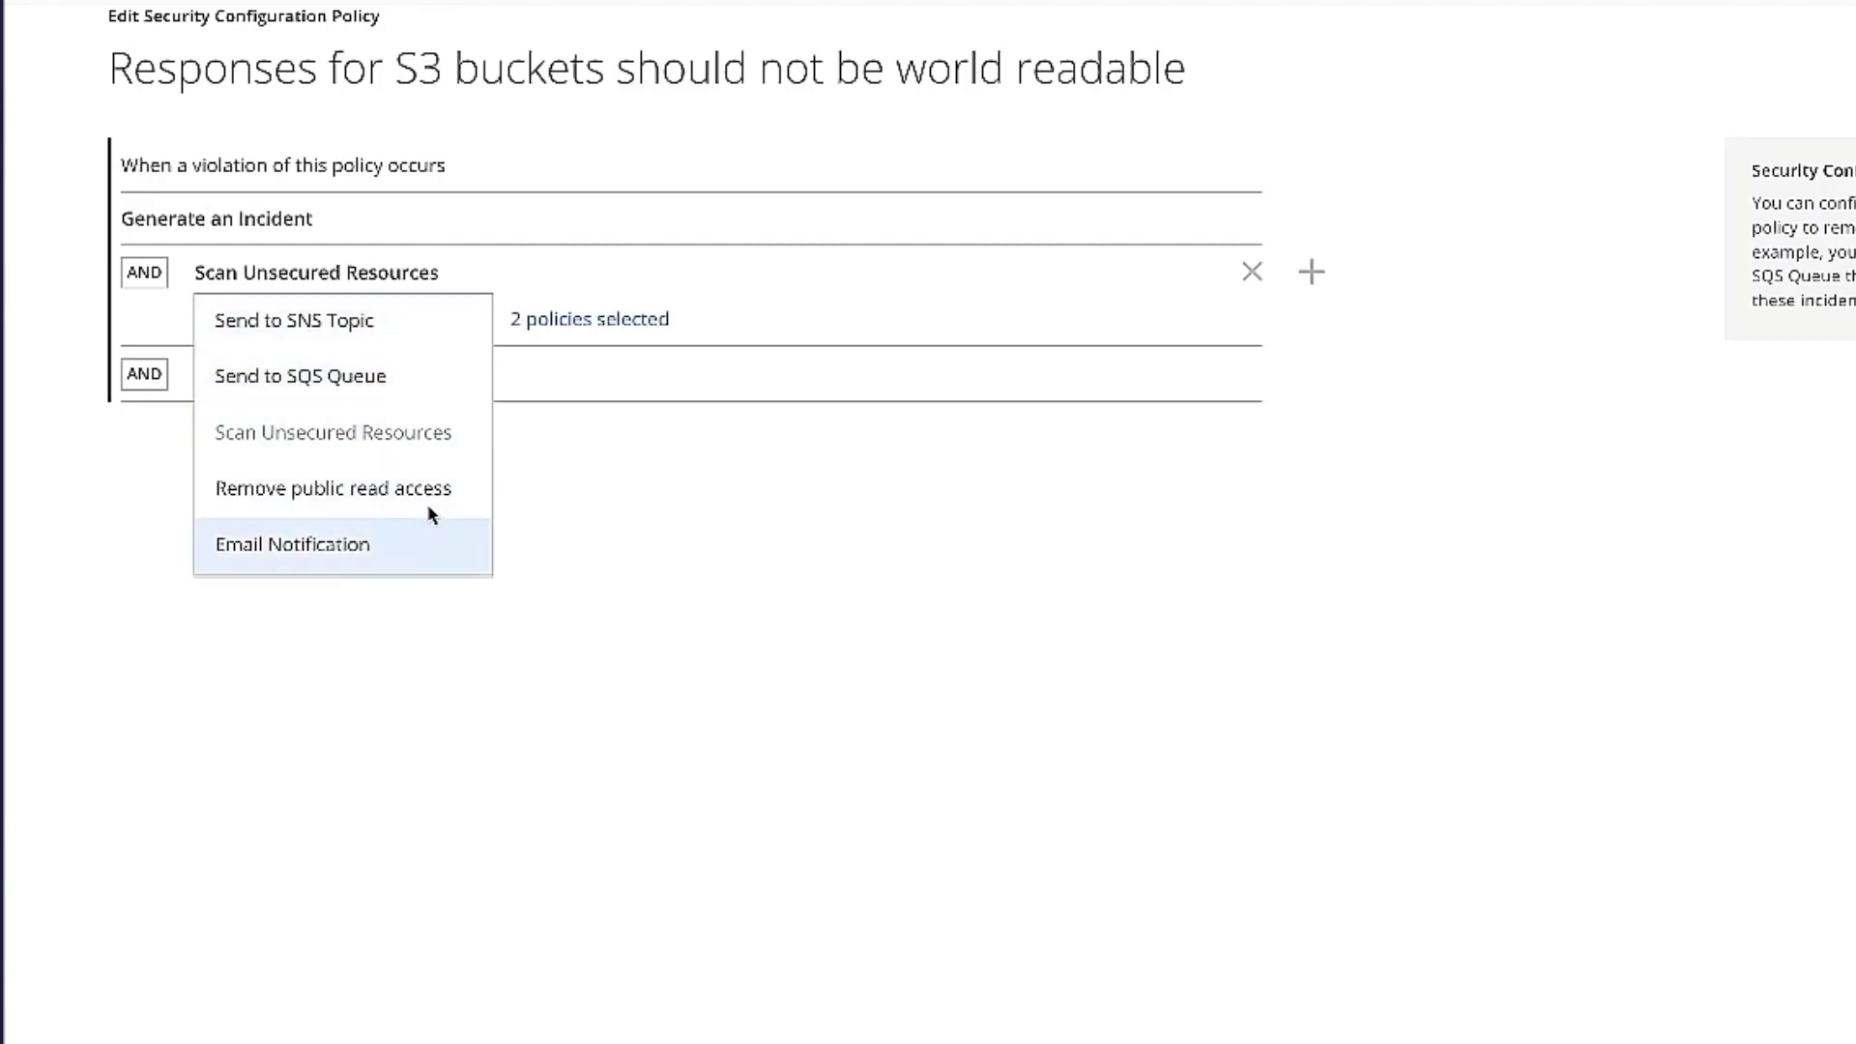
pyautogui.click(607, 590)
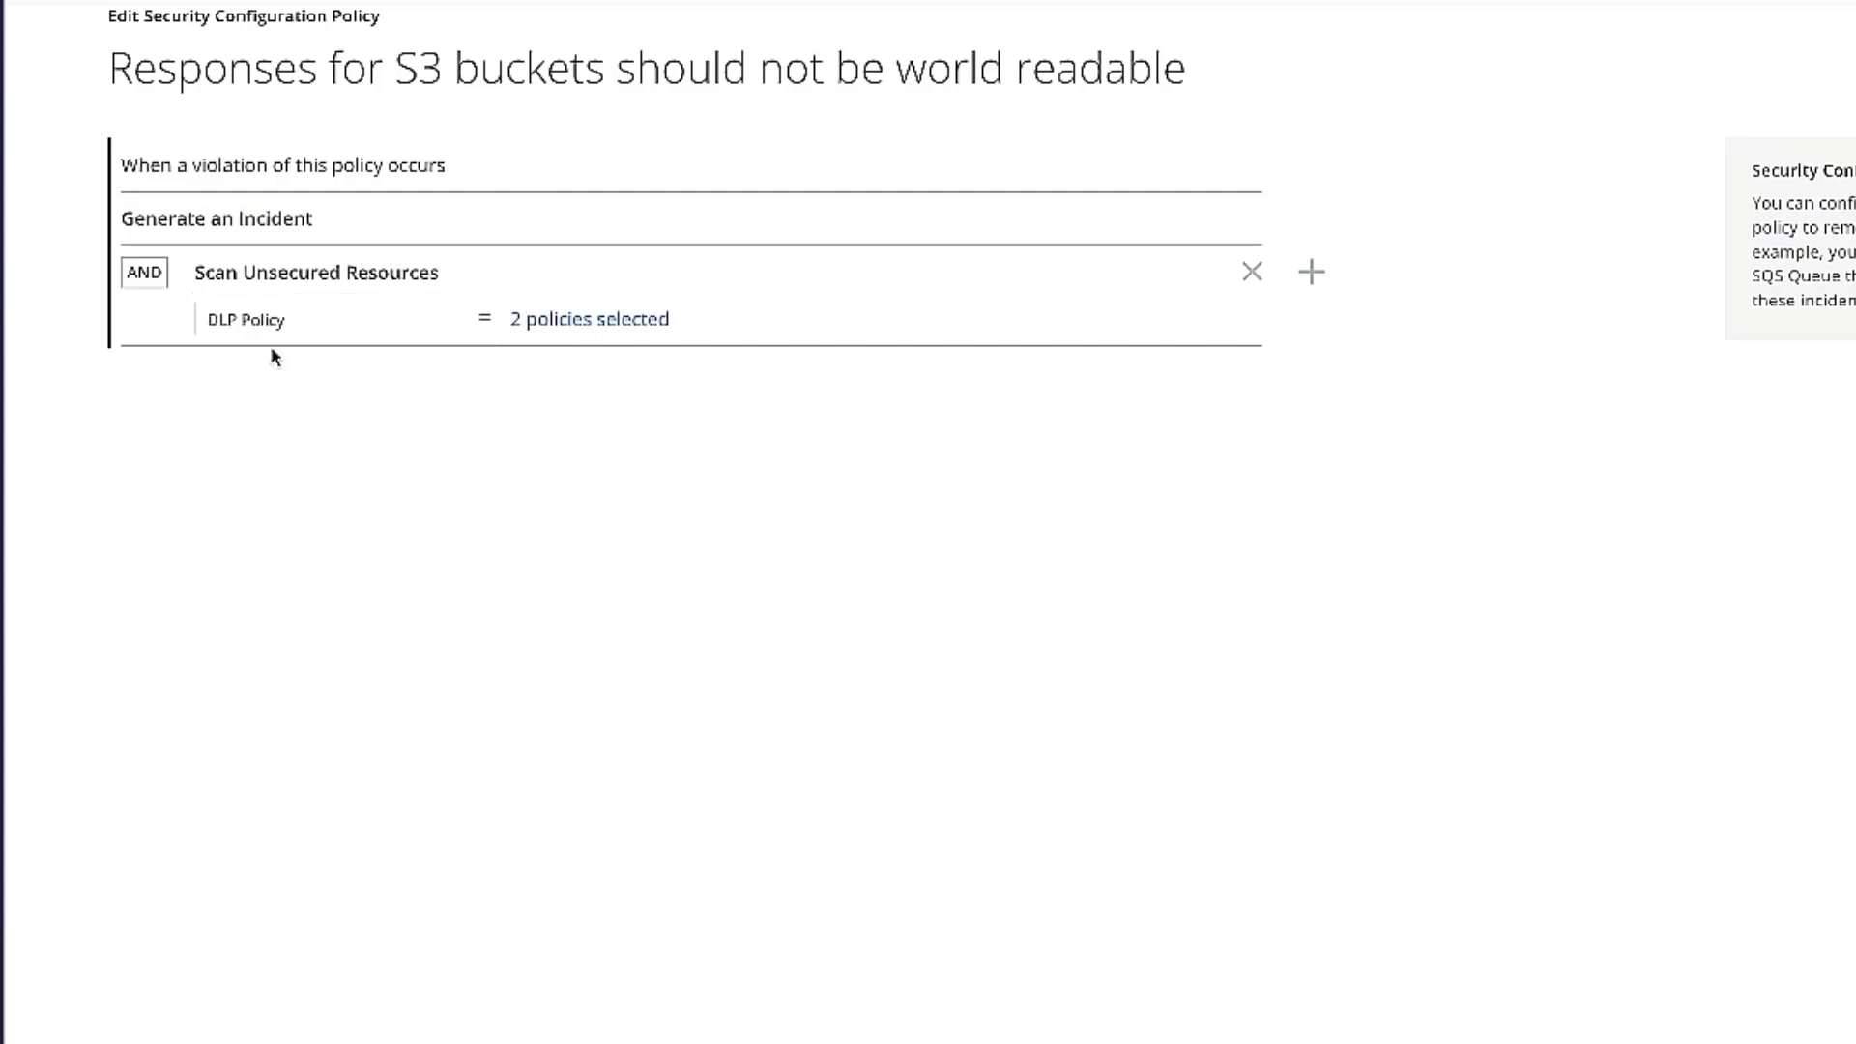
# Open the Access key DLP policy with its AWS Keys rule and critical-severity responses.
pyautogui.click(577, 321)
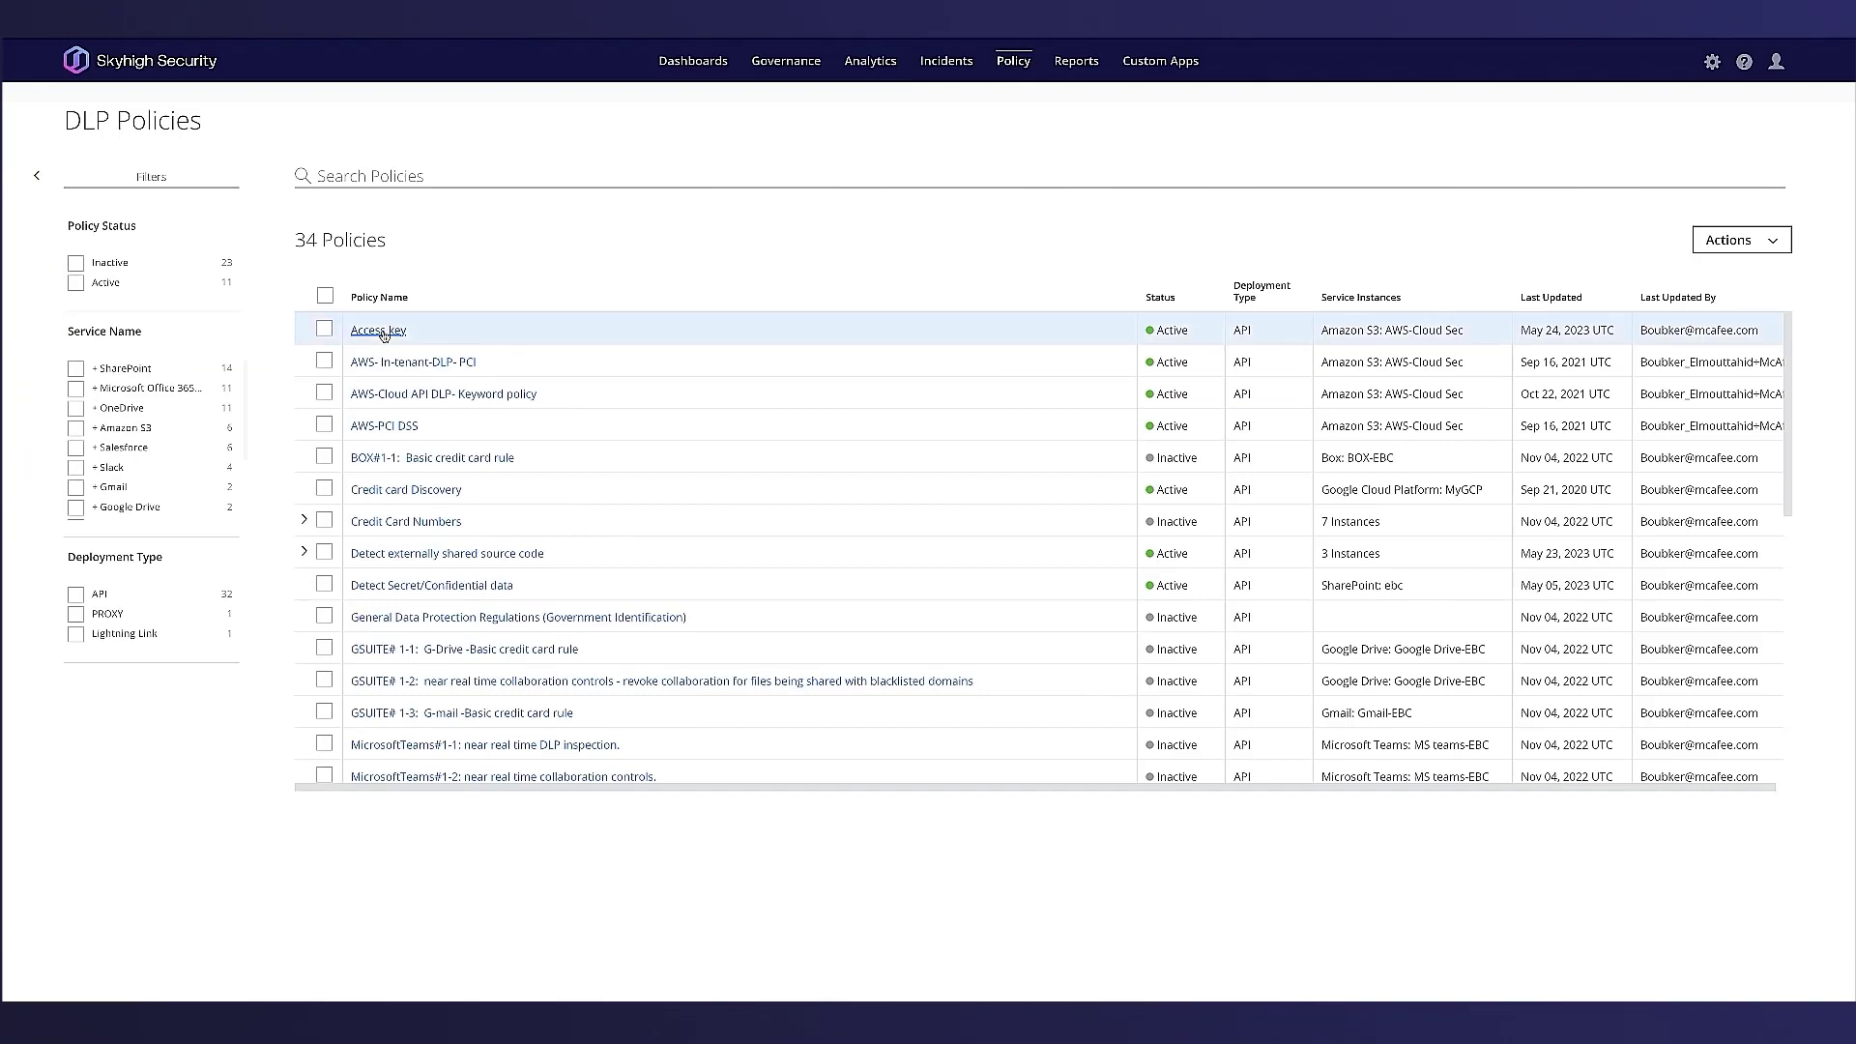
pyautogui.click(377, 334)
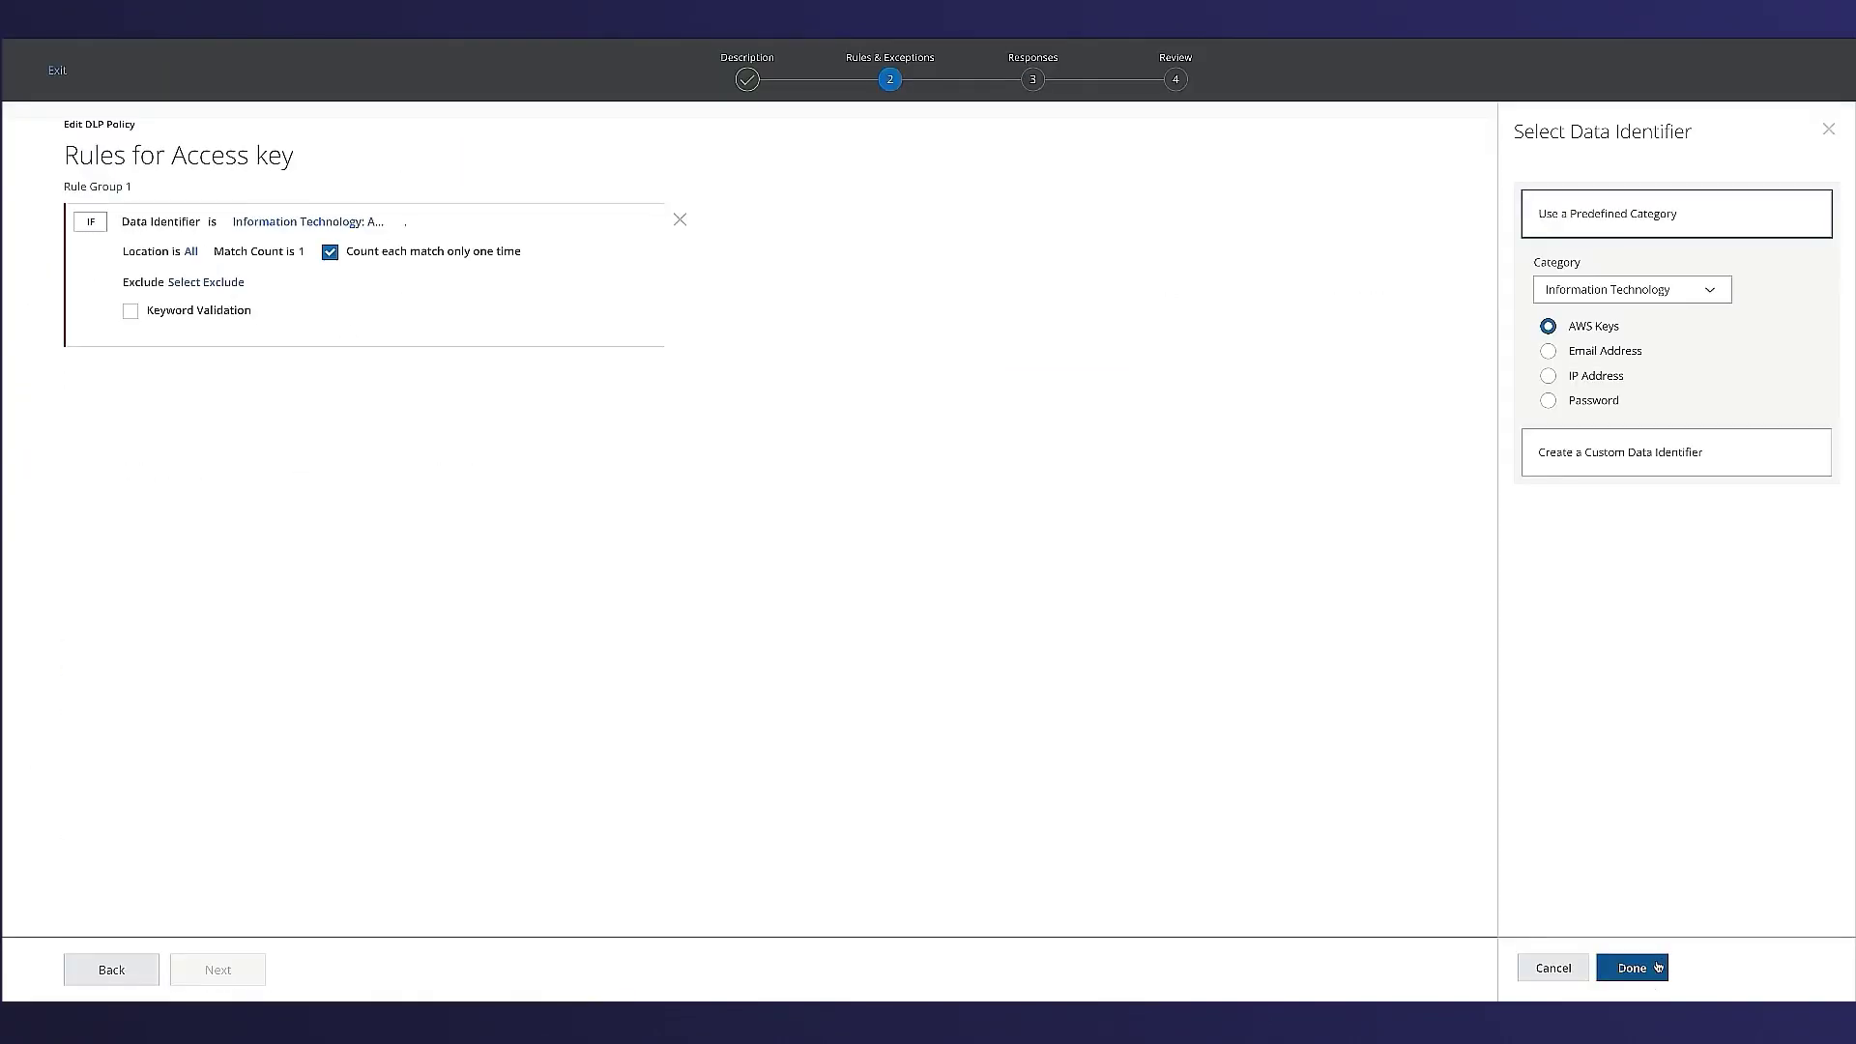
pyautogui.click(1633, 967)
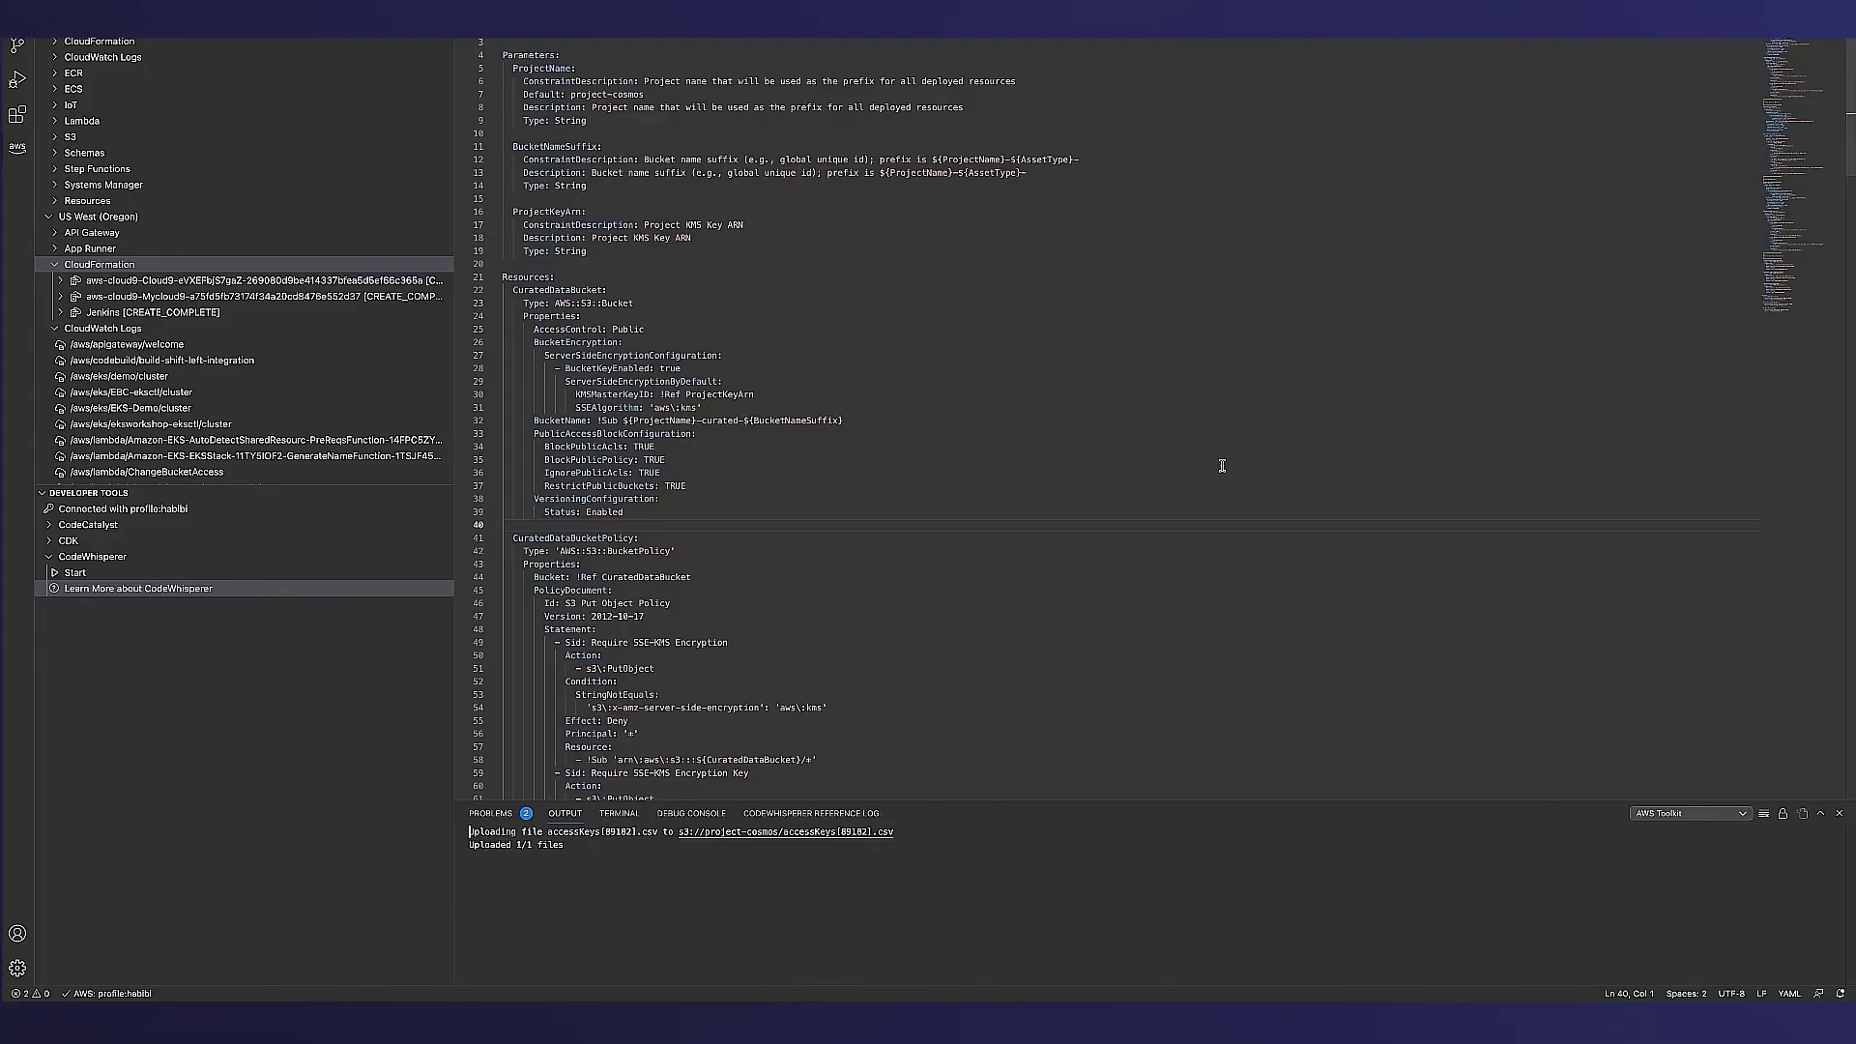
# Scroll the AWS Explorer to S3 and expand the empty project-cosmos bucket.
pyautogui.scroll(-5, 1222, 466)
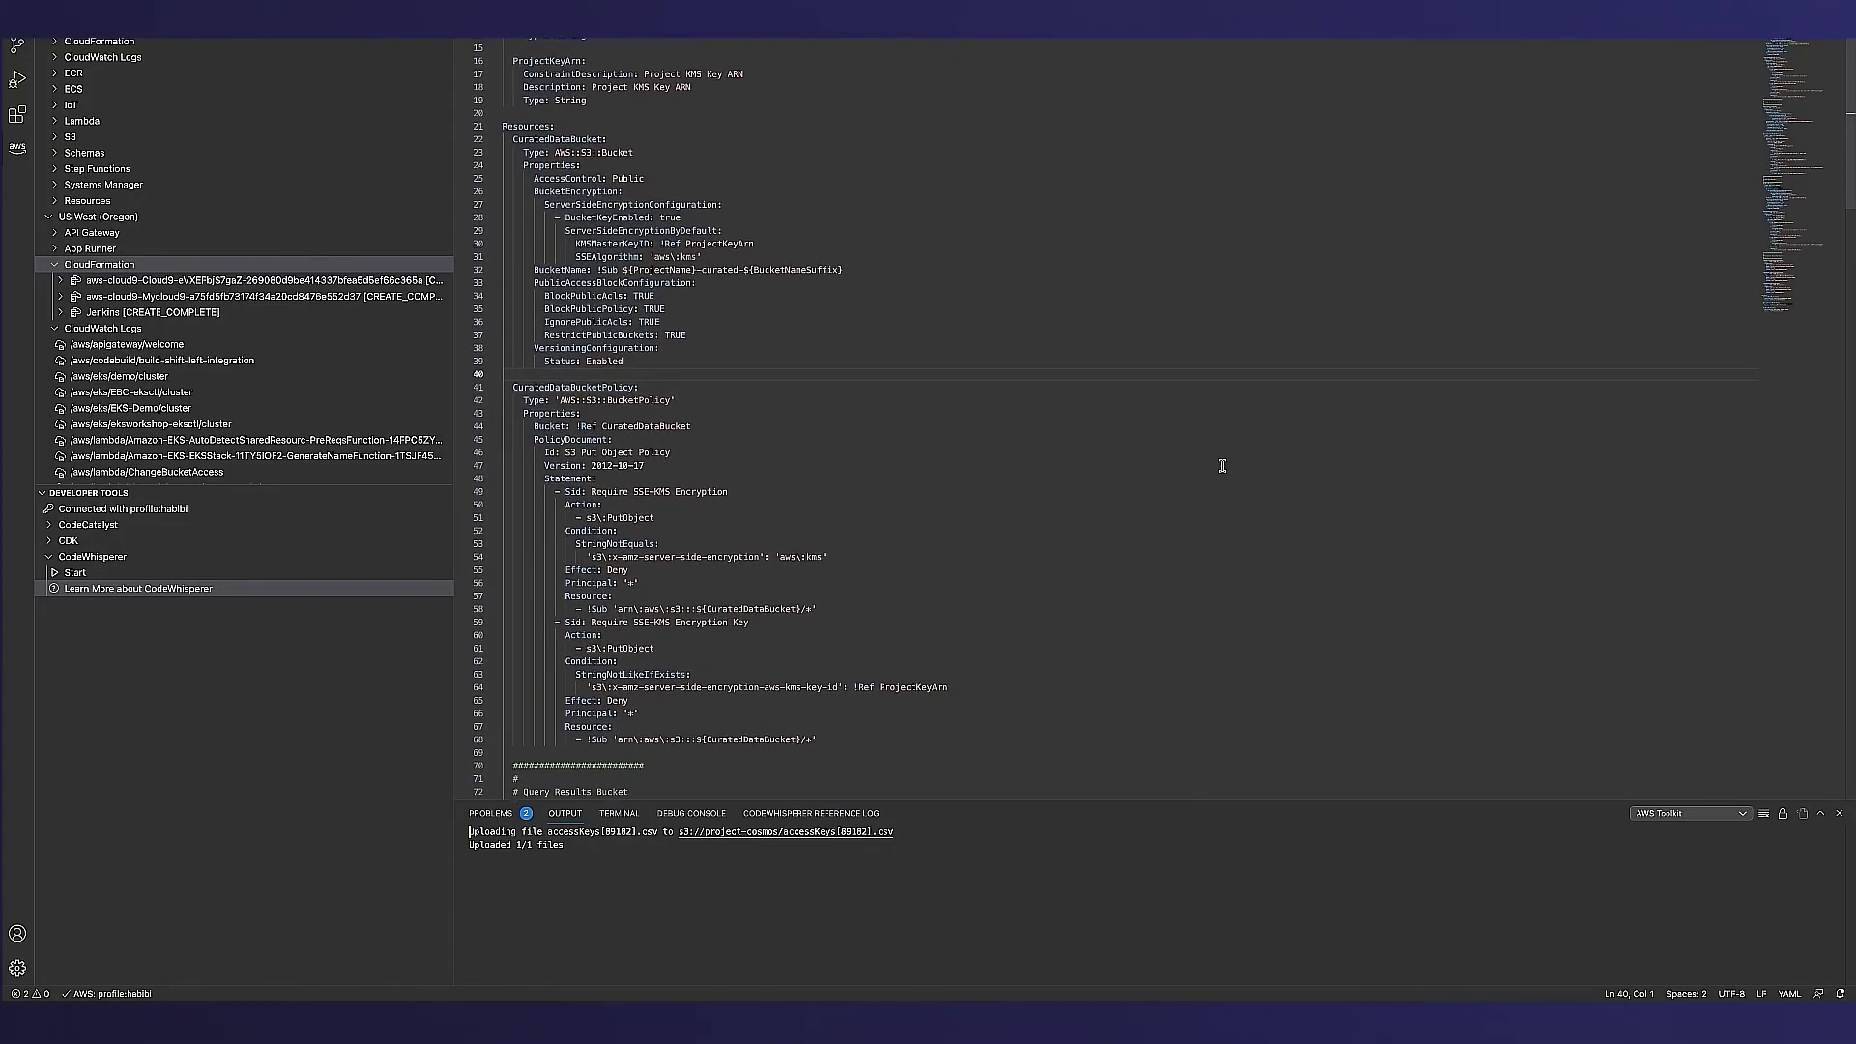
pyautogui.scroll(5, 1222, 466)
pyautogui.scroll(-6, 1222, 466)
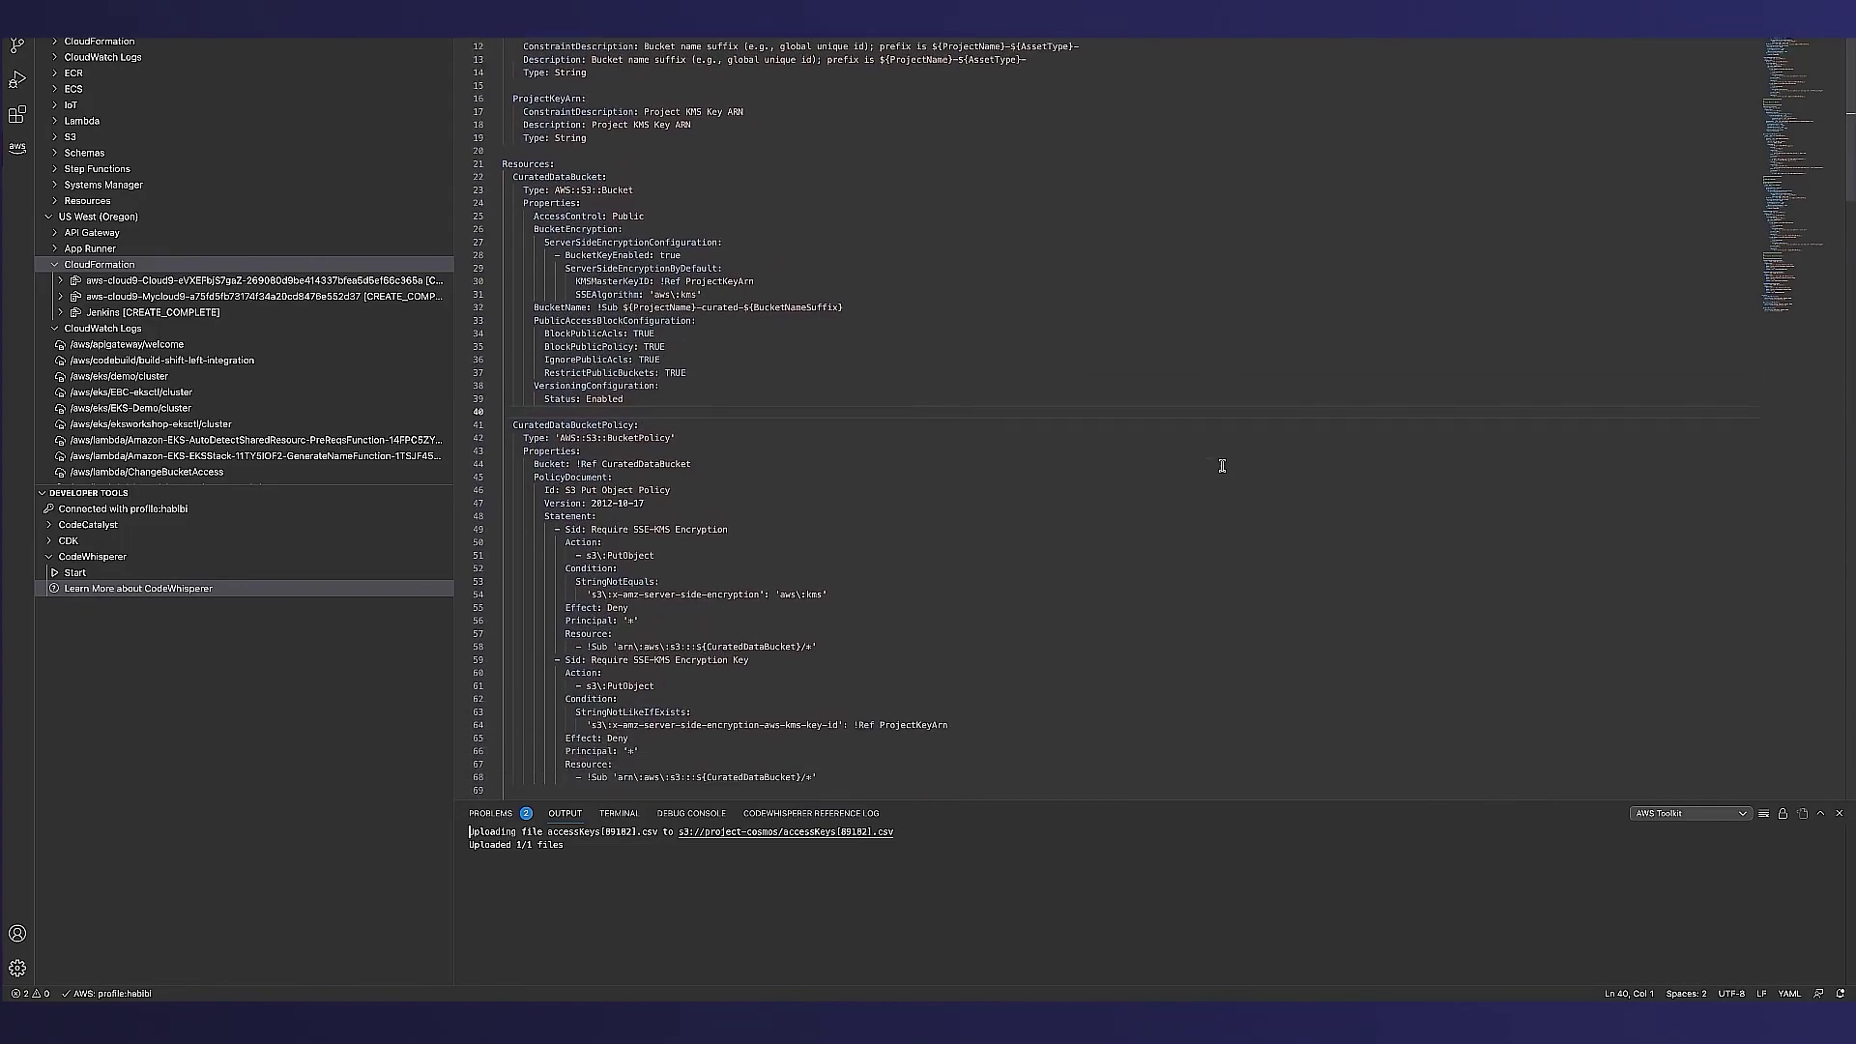
pyautogui.scroll(6, 1222, 466)
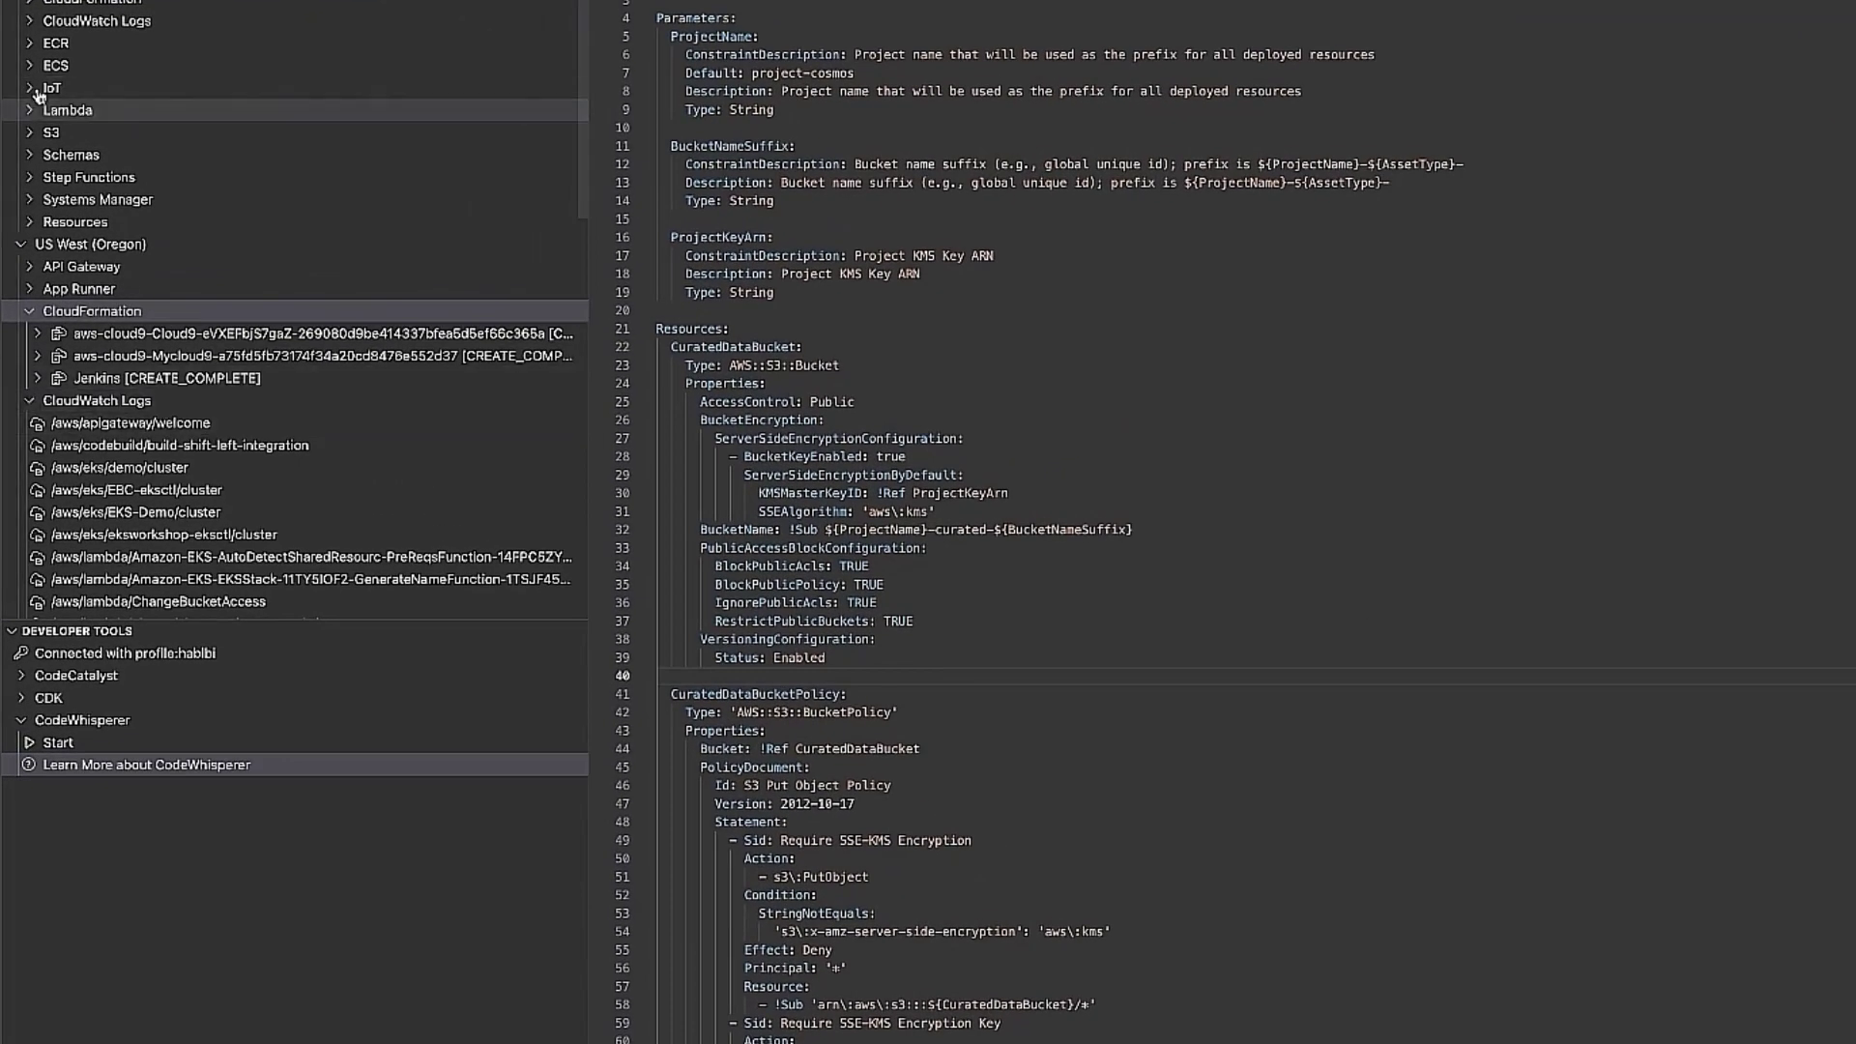
pyautogui.scroll(-10, 39, 94)
pyautogui.scroll(-12, 66, 253)
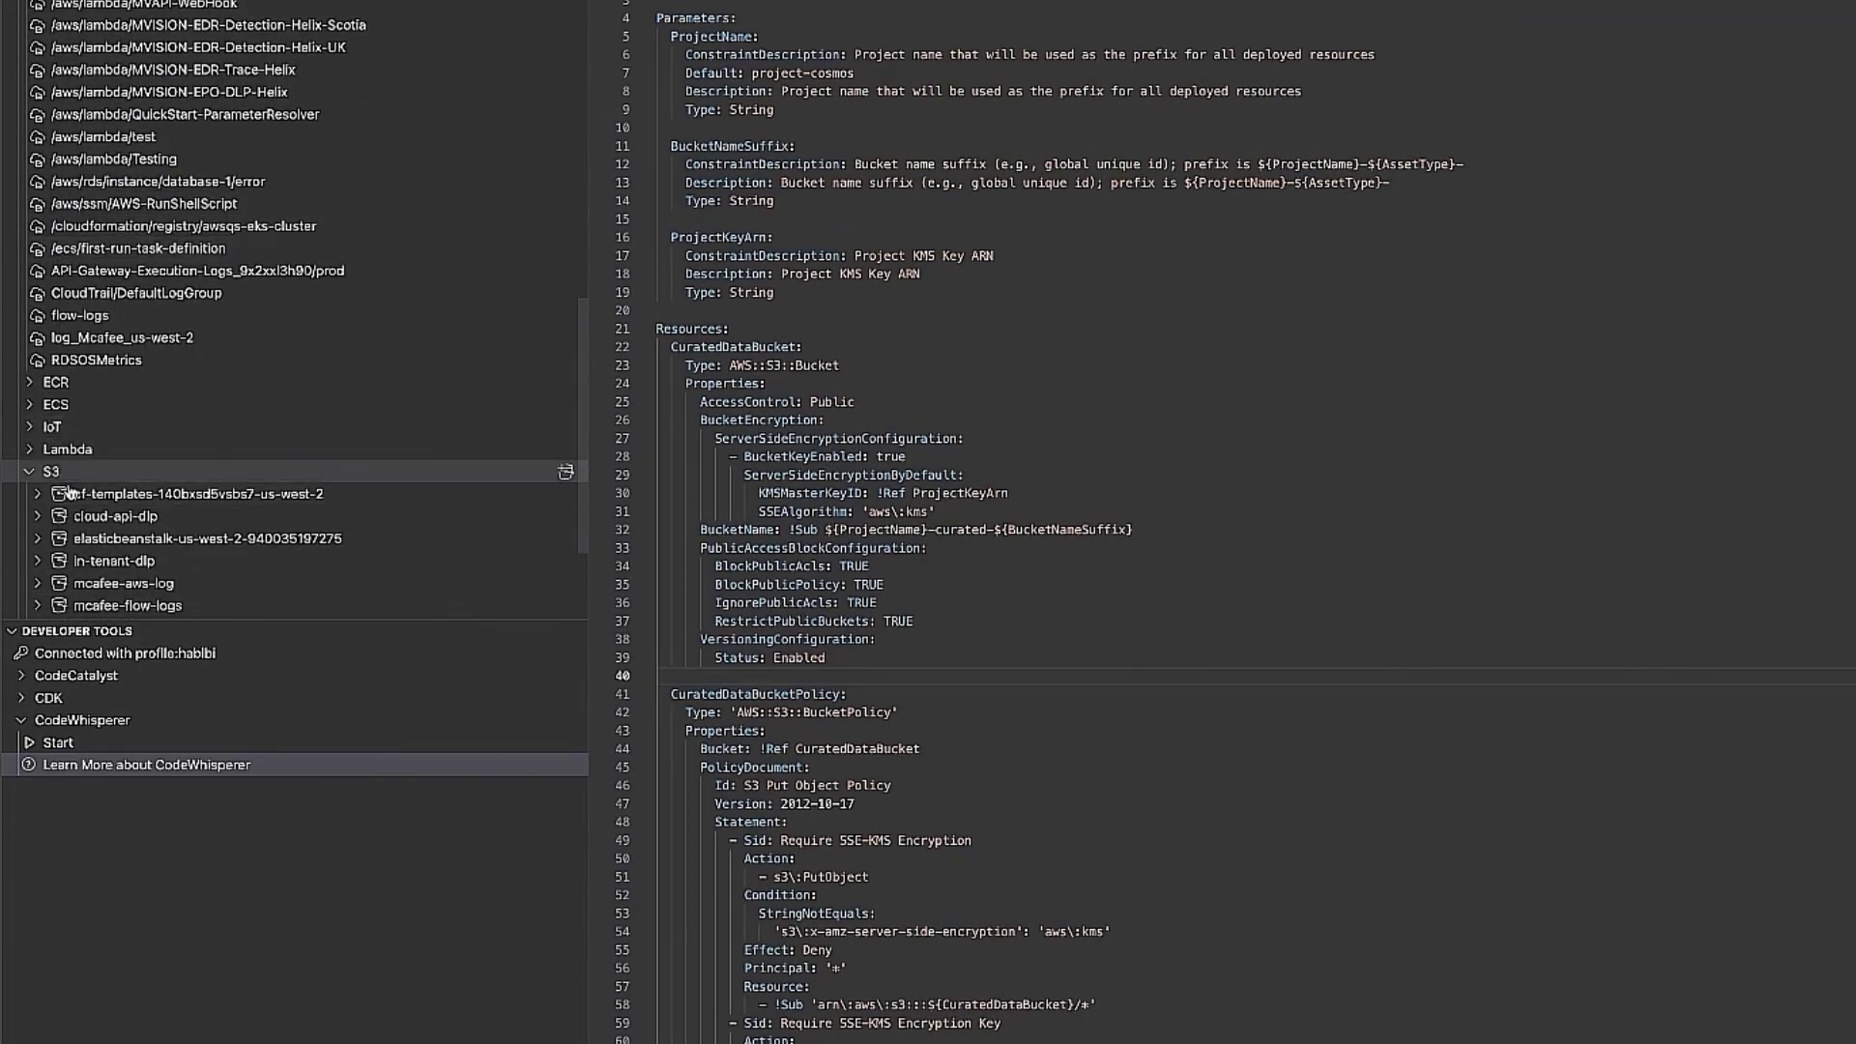
pyautogui.scroll(-4, 67, 491)
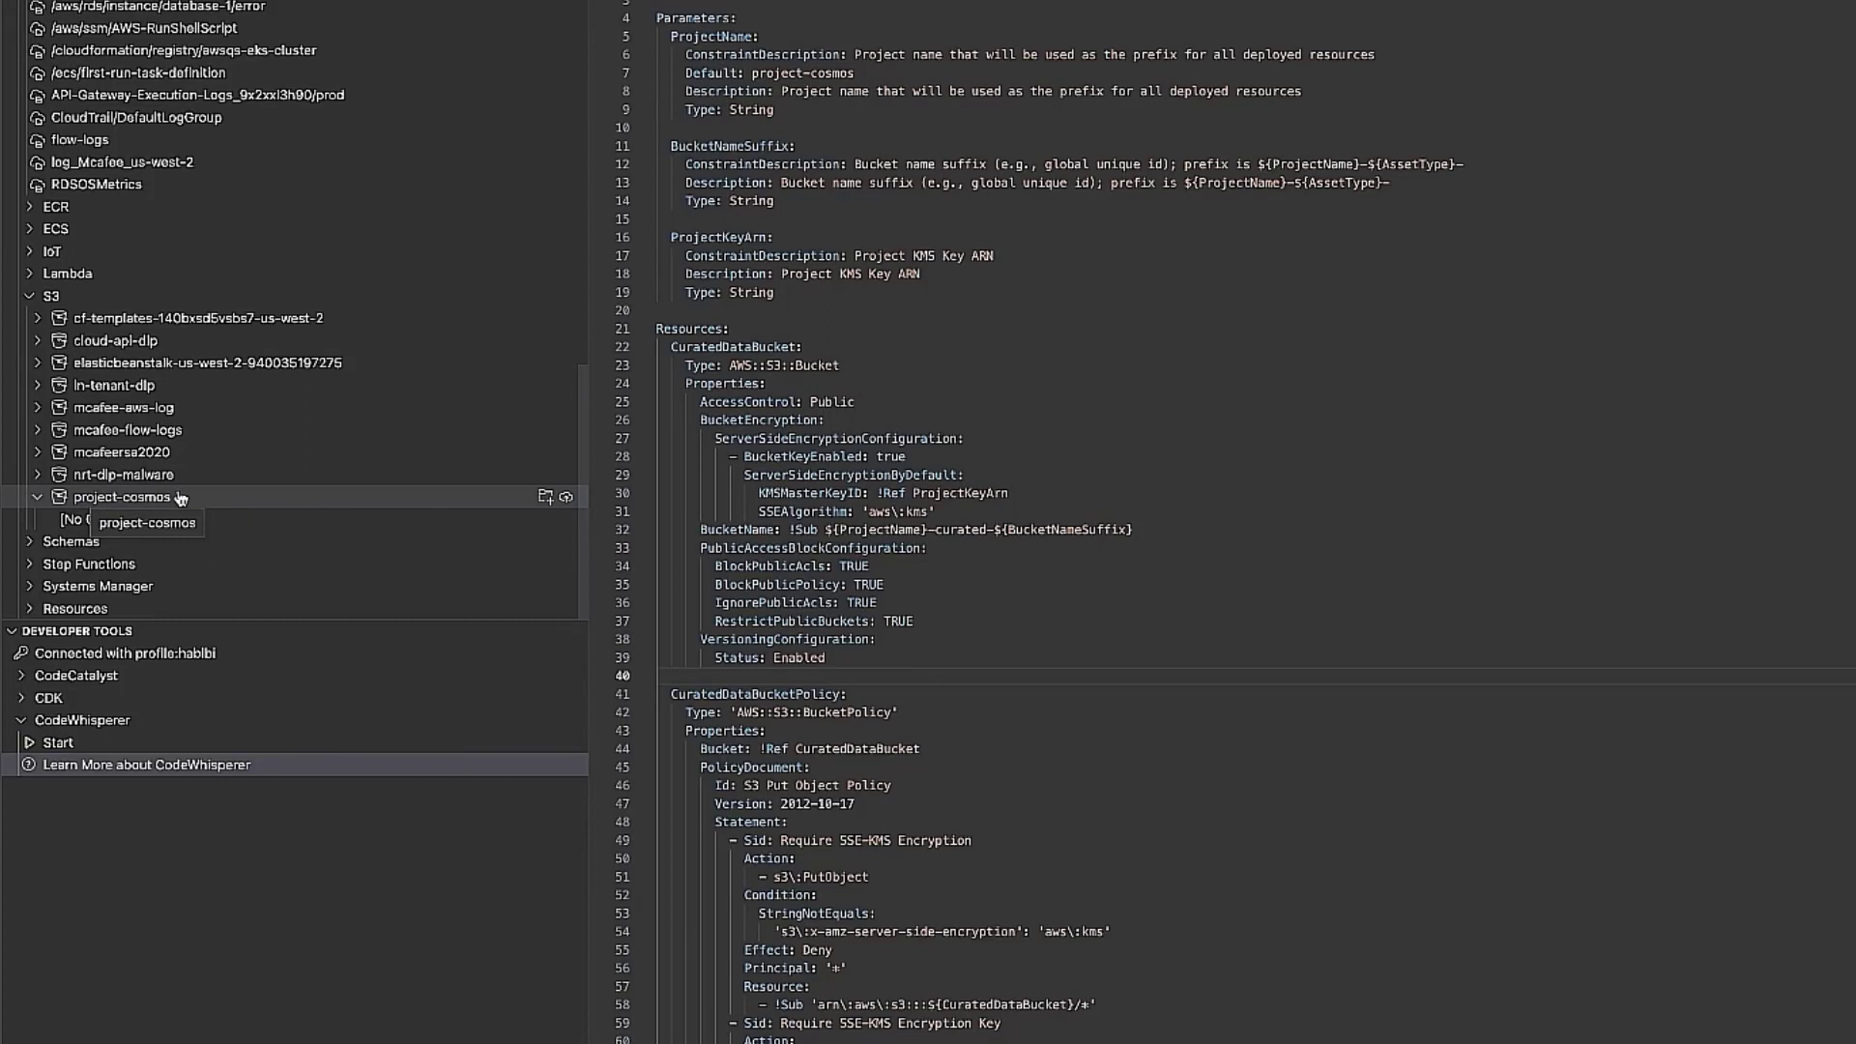
# Upload accessKeys[89182].csv into the project-cosmos bucket, found by searching 'accesskey'.
pyautogui.click(566, 497)
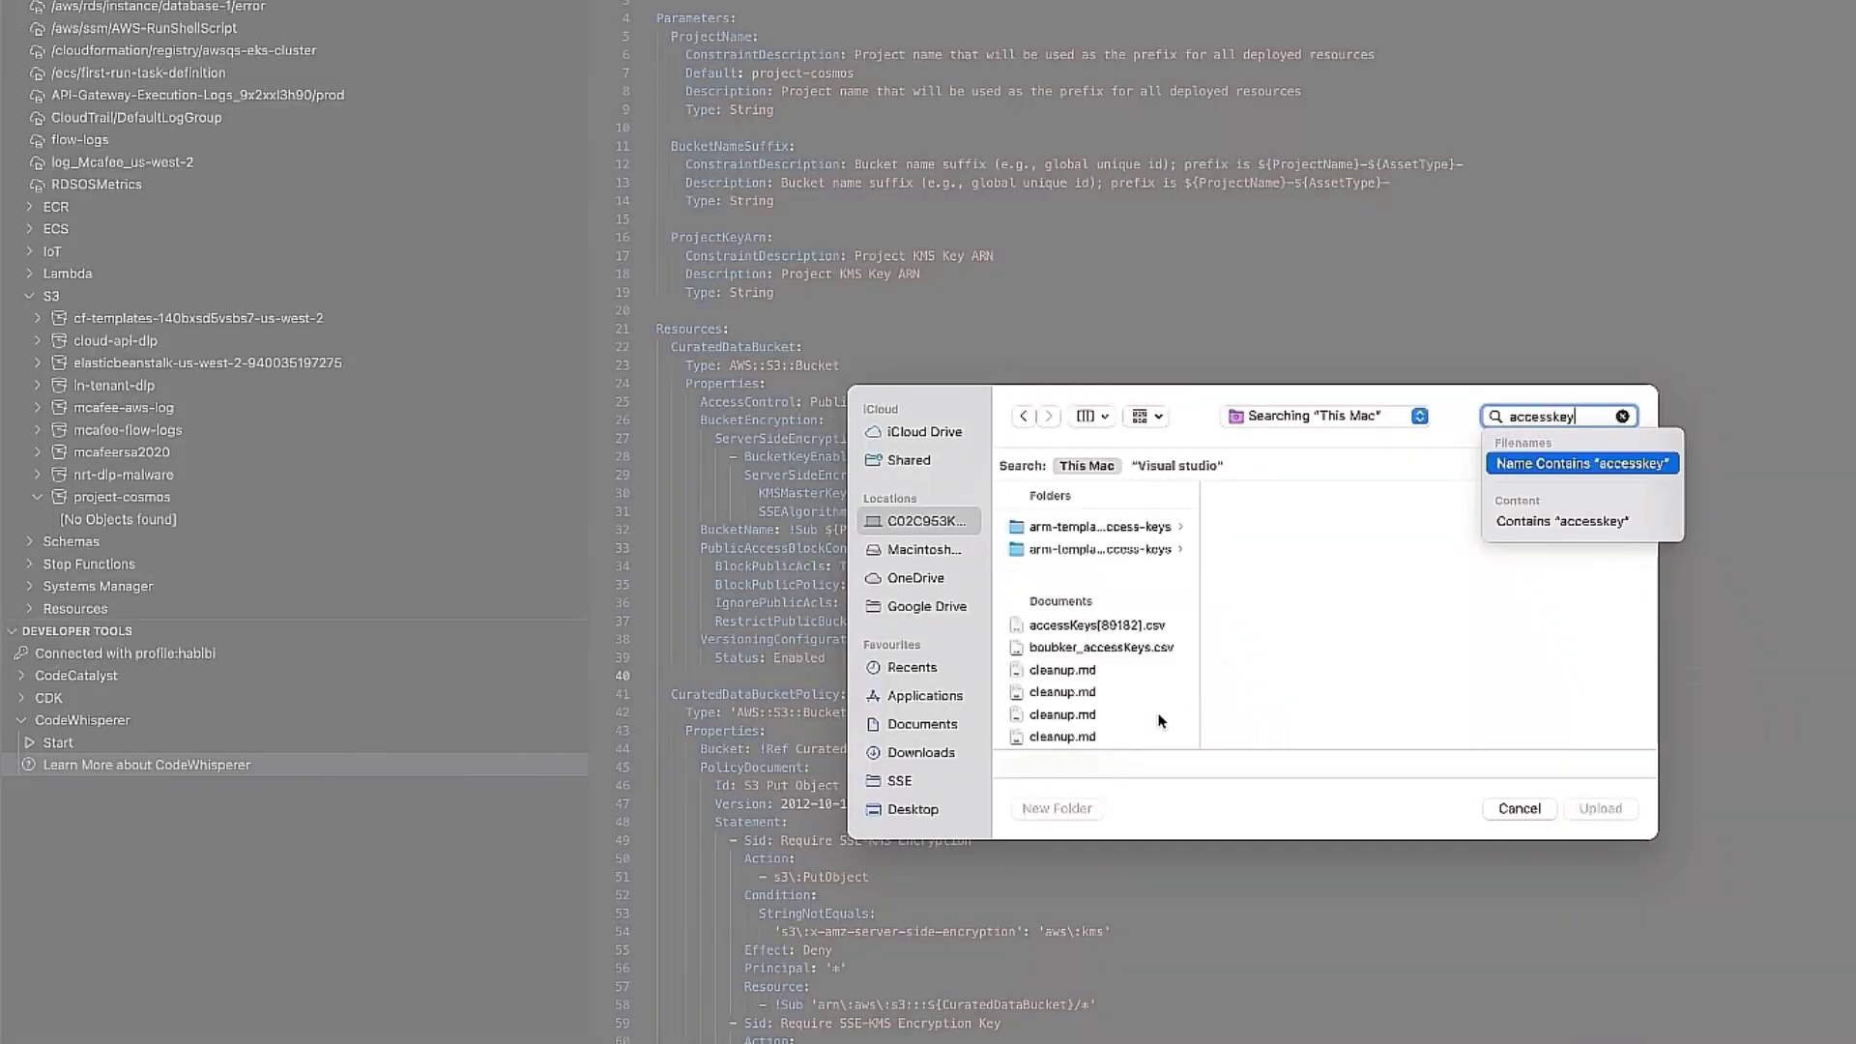
pyautogui.click(1096, 626)
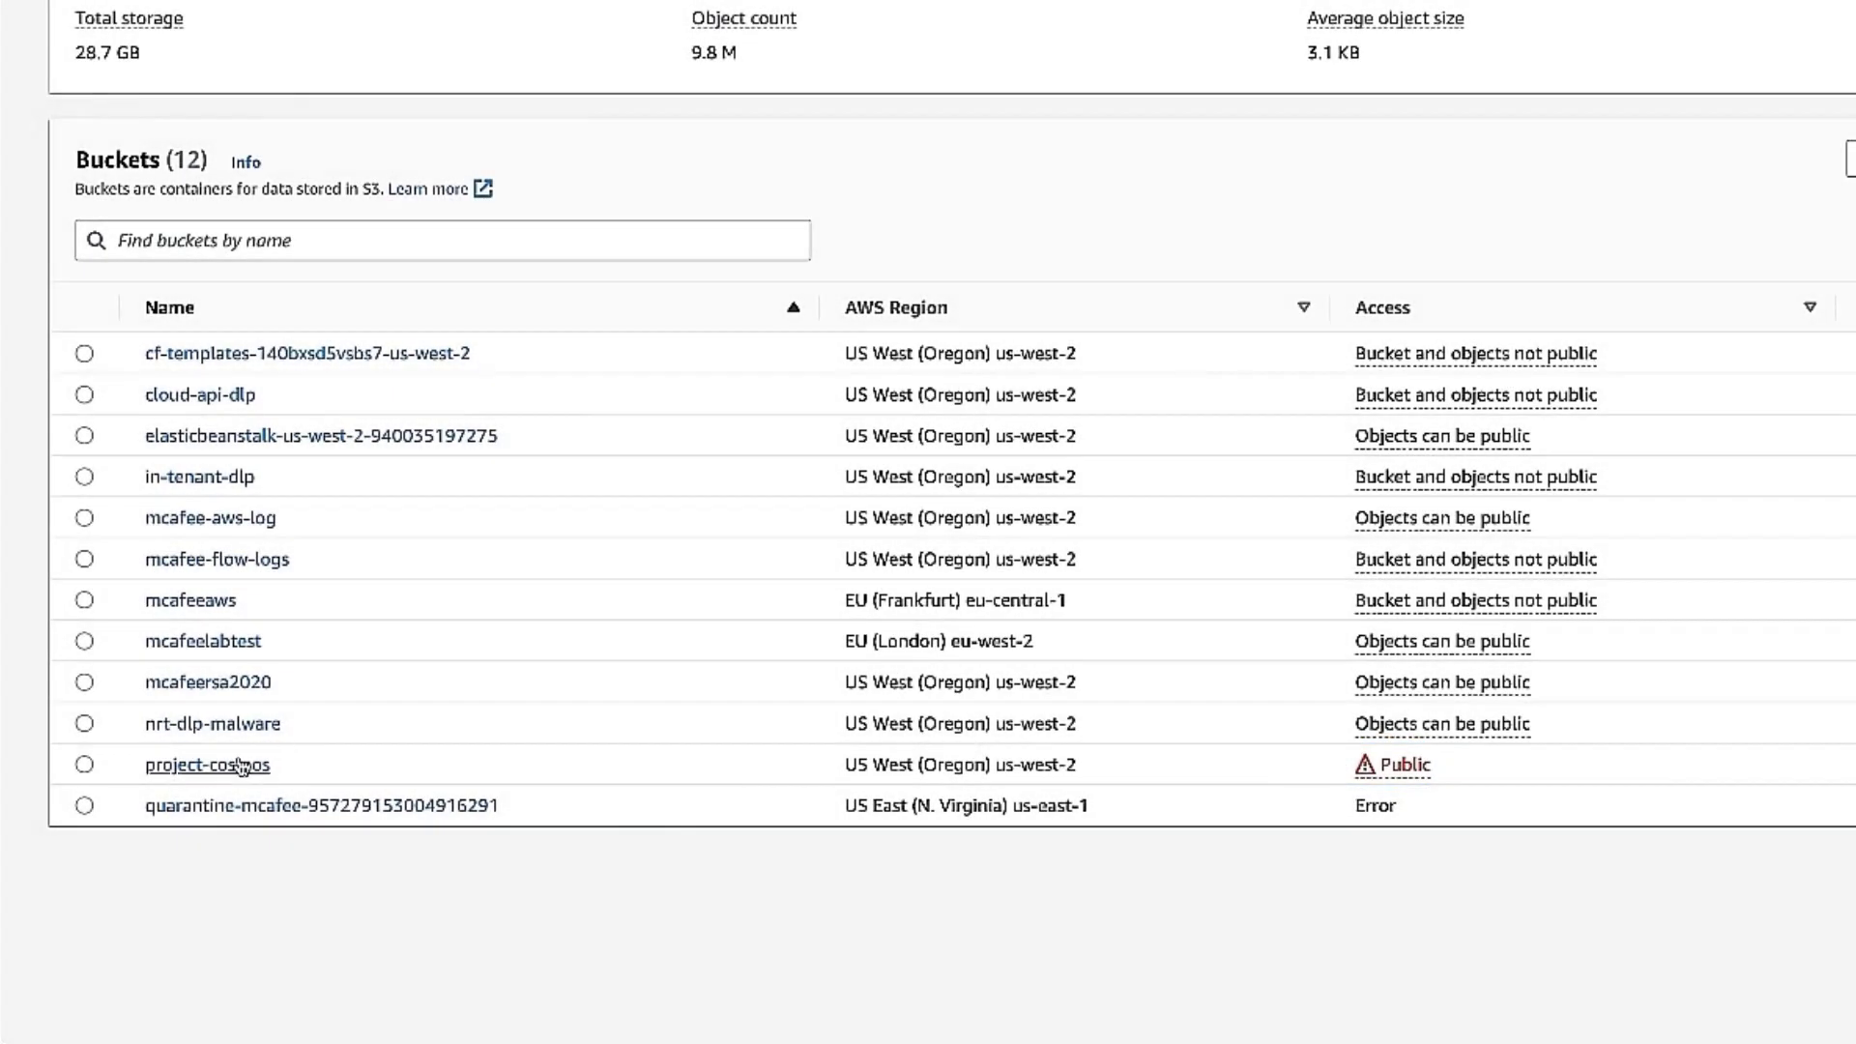
# Open project-cosmos in the S3 console and refresh to confirm accessKeys[89182].csv is listed.
pyautogui.click(236, 765)
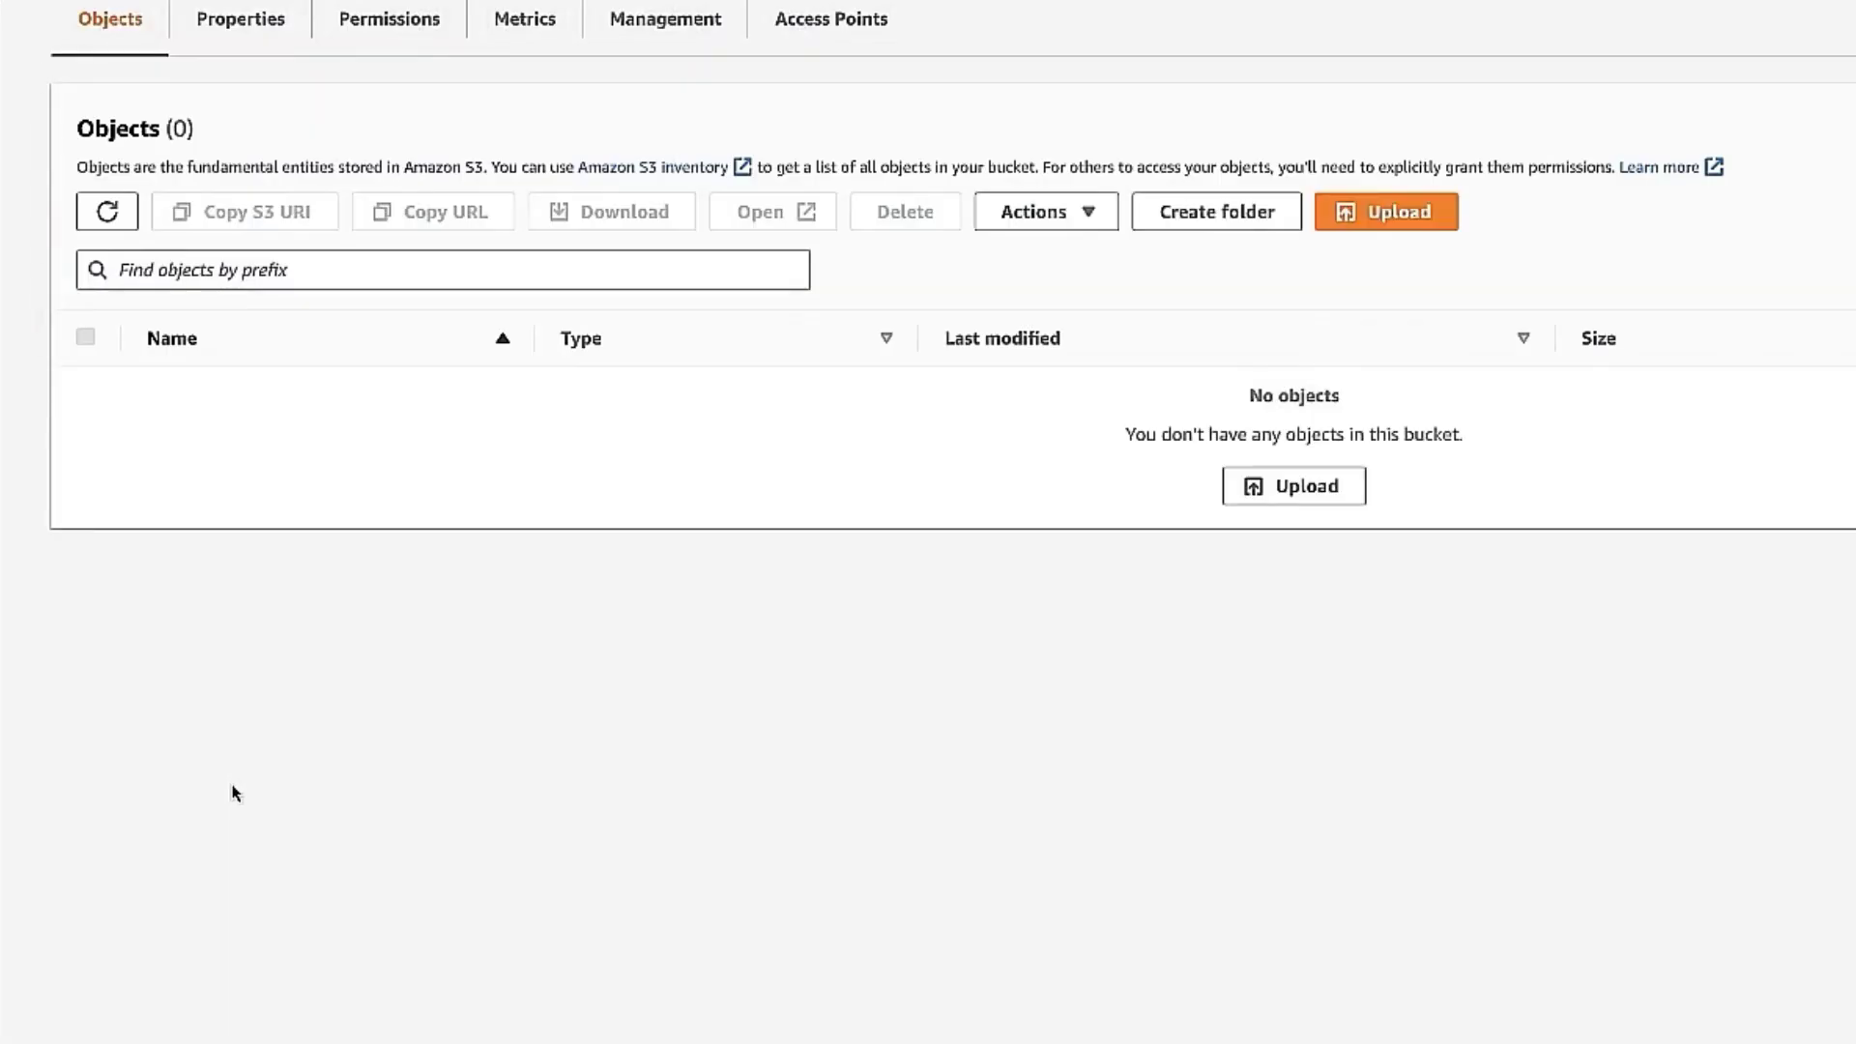
pyautogui.click(107, 213)
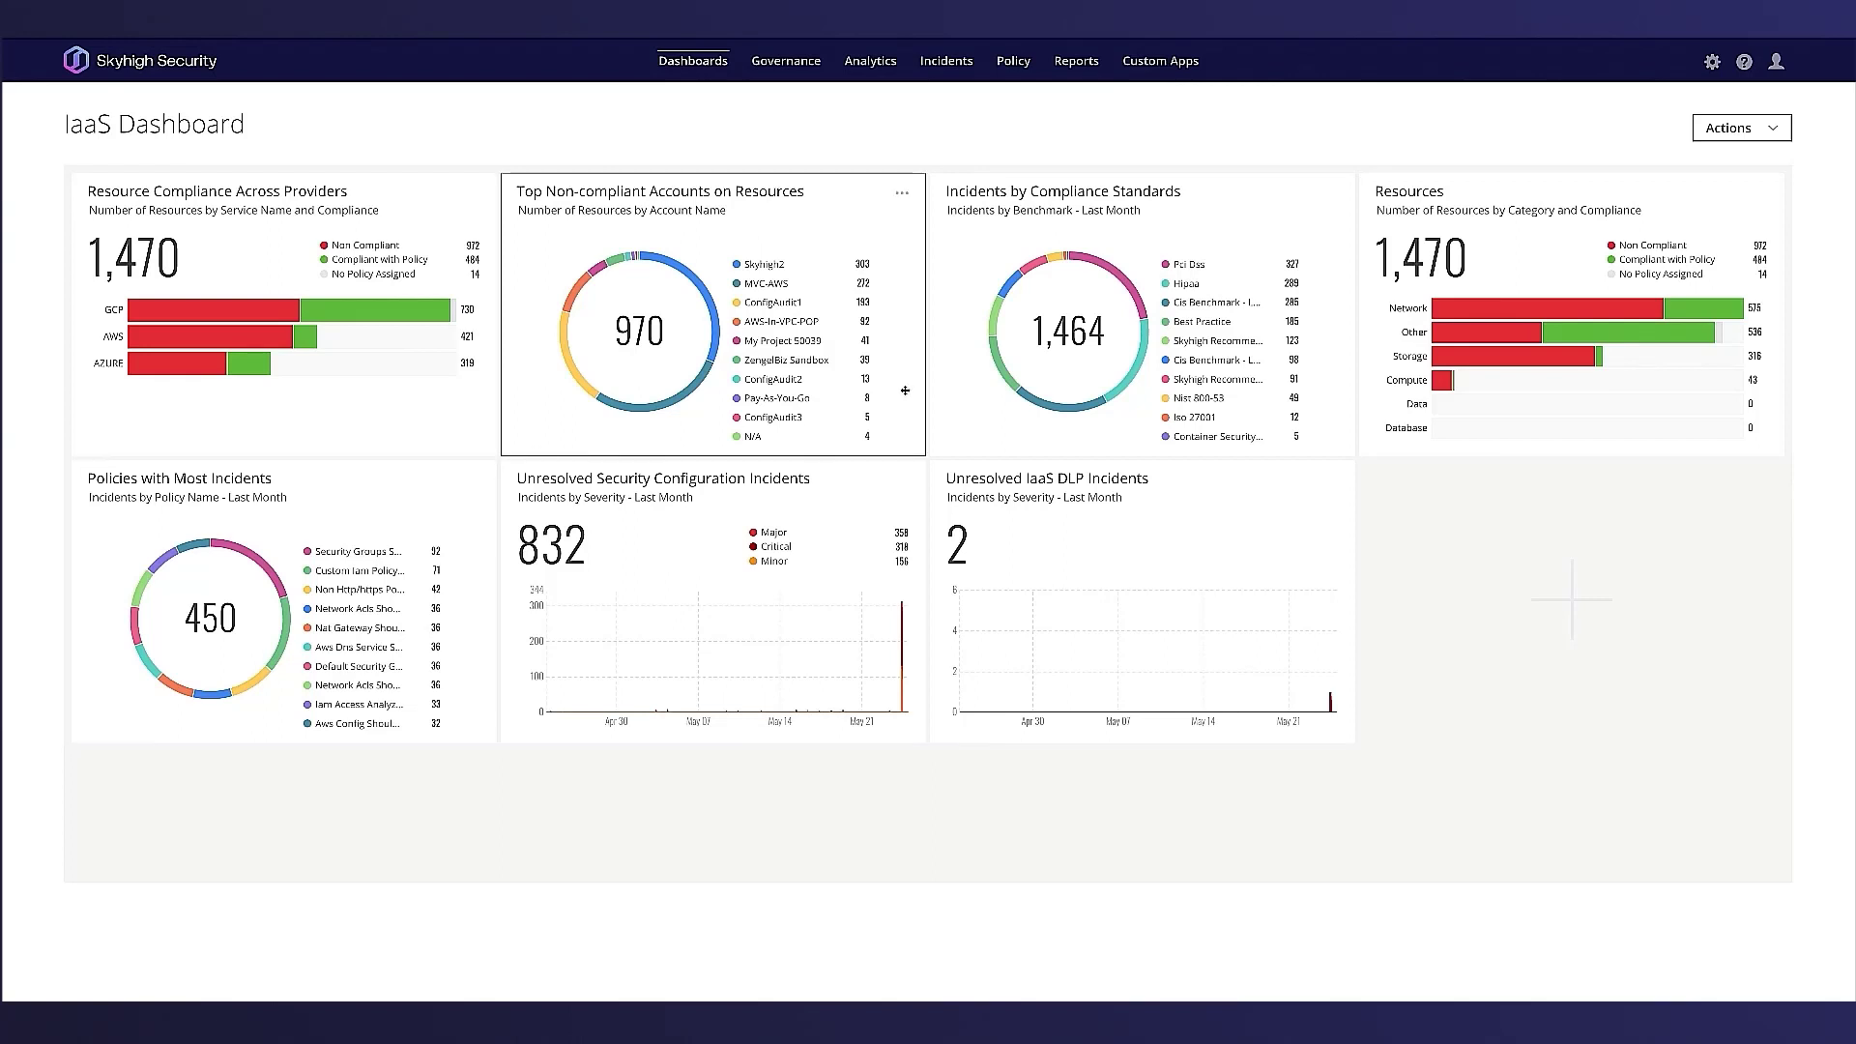
# Drill from the Network compliance bar into the list of 1,495 cloud resources.
pyautogui.click(1517, 307)
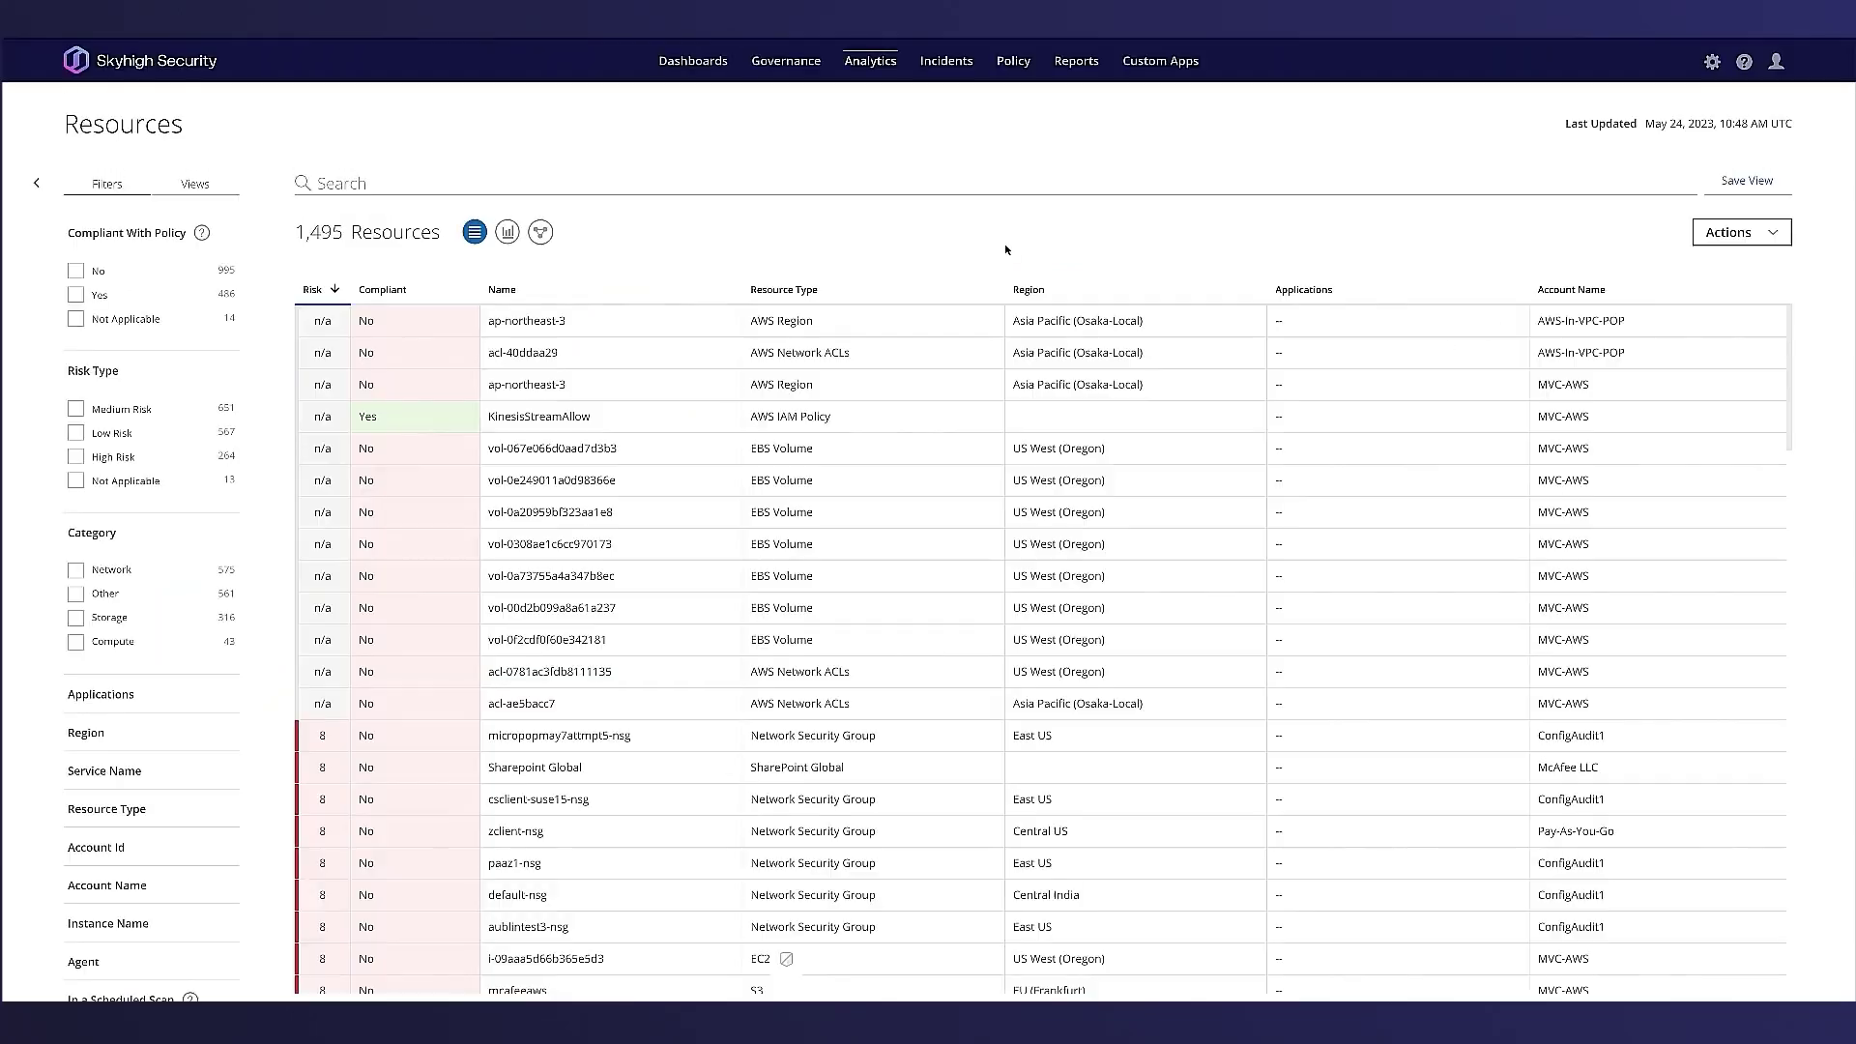
pyautogui.scroll(-4, 373, 460)
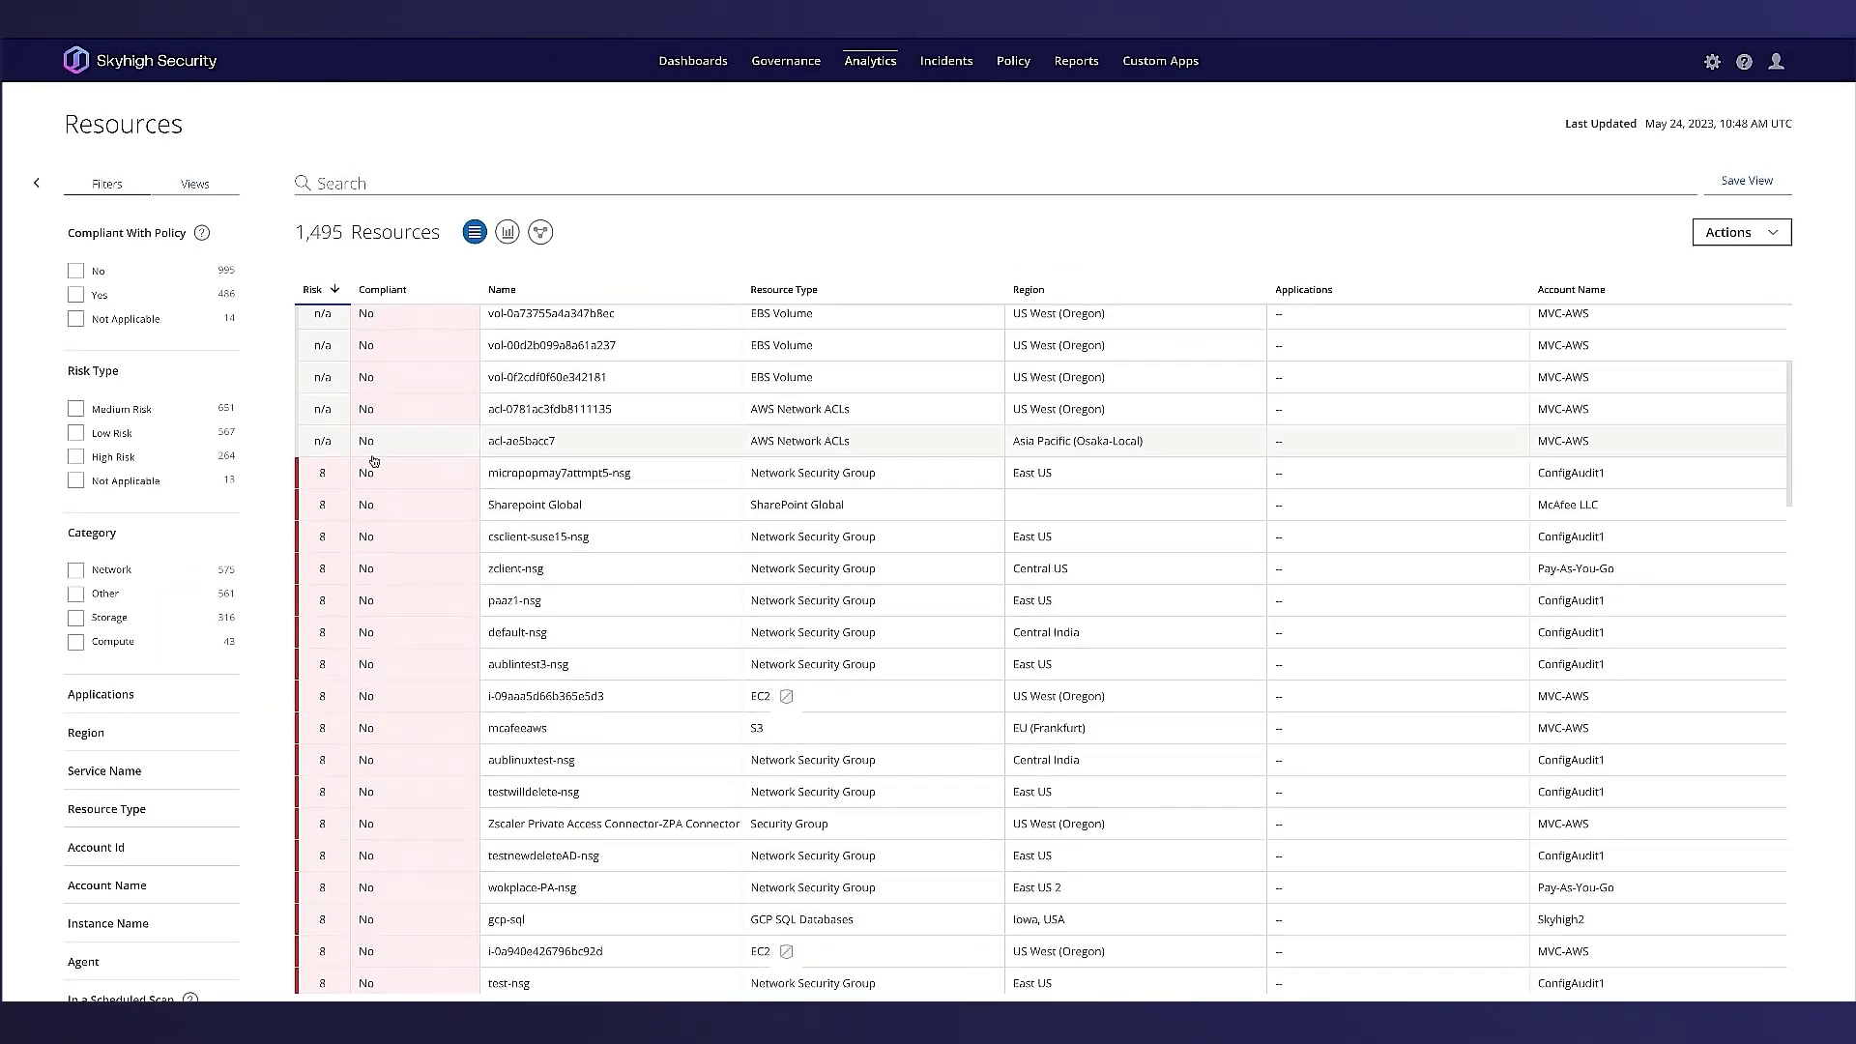
pyautogui.scroll(-1, 374, 460)
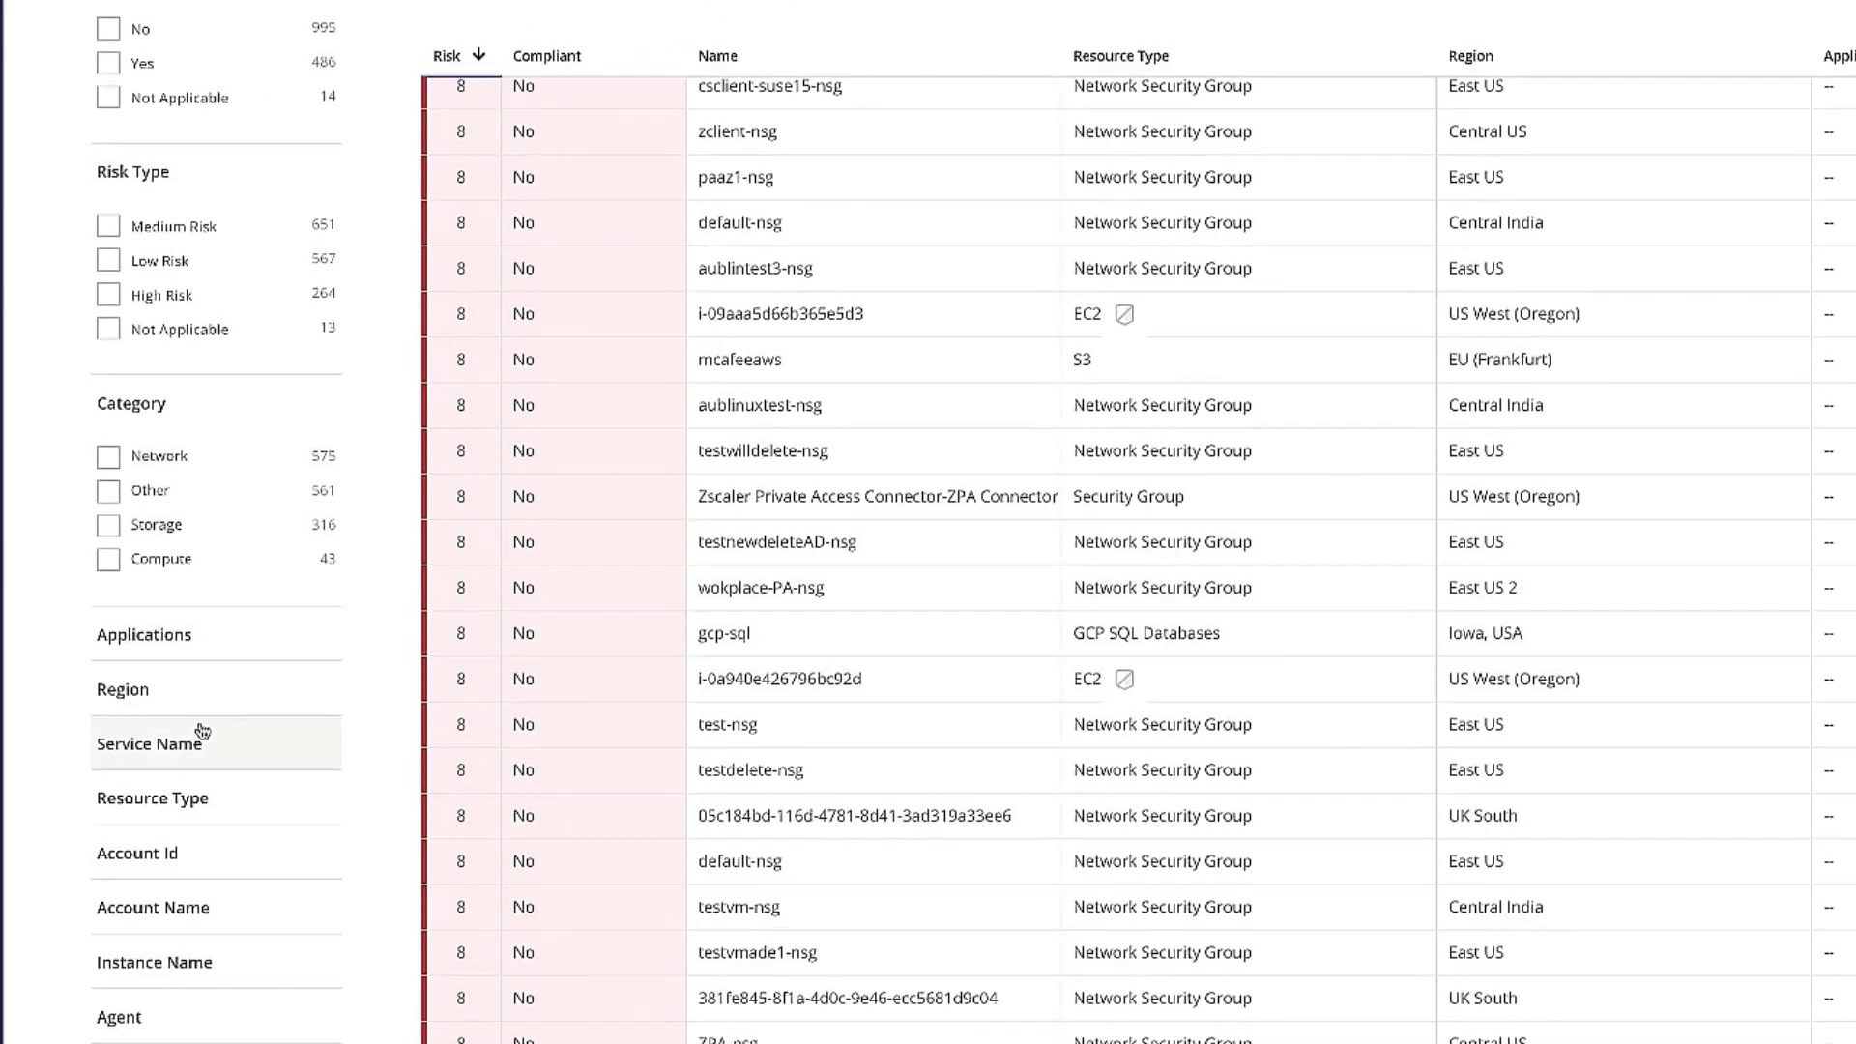
# Expand the Resource Type filter choices and switch to the relationship graph view.
pyautogui.click(199, 810)
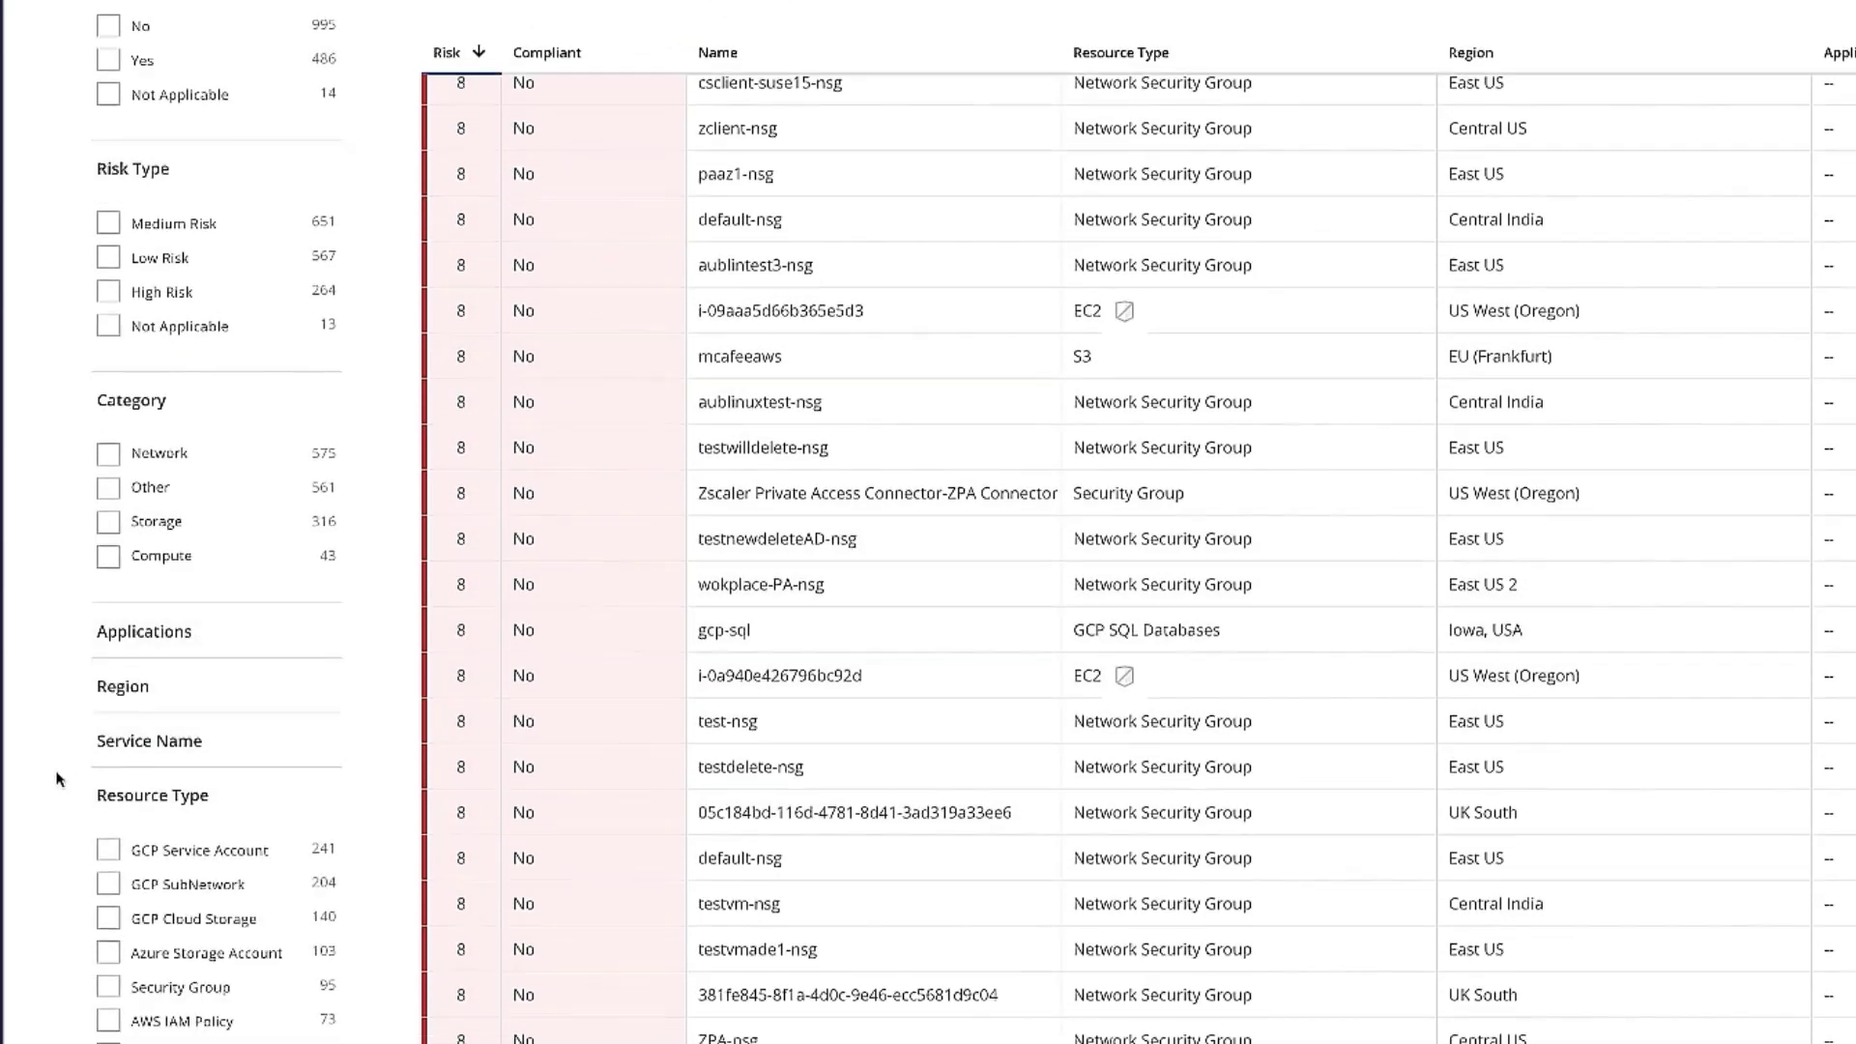
pyautogui.scroll(-6, 199, 852)
pyautogui.scroll(-2, 198, 851)
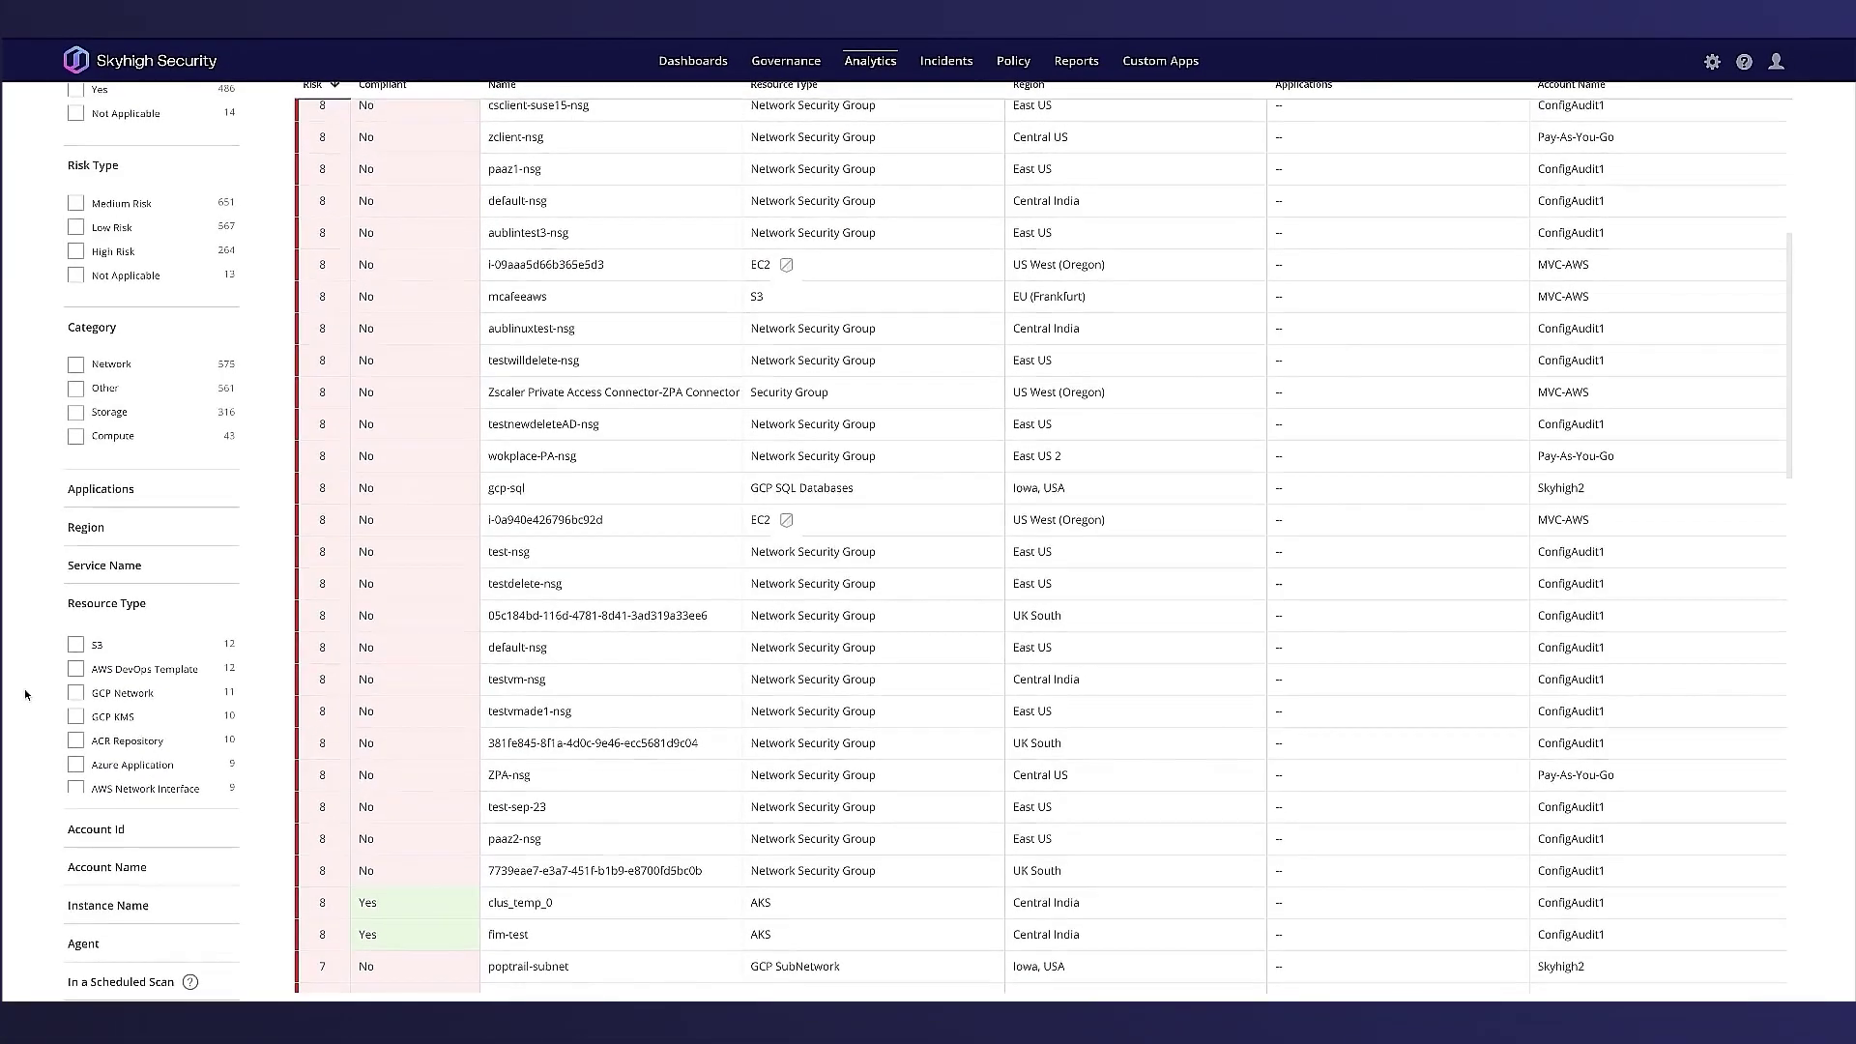
pyautogui.scroll(6, 546, 387)
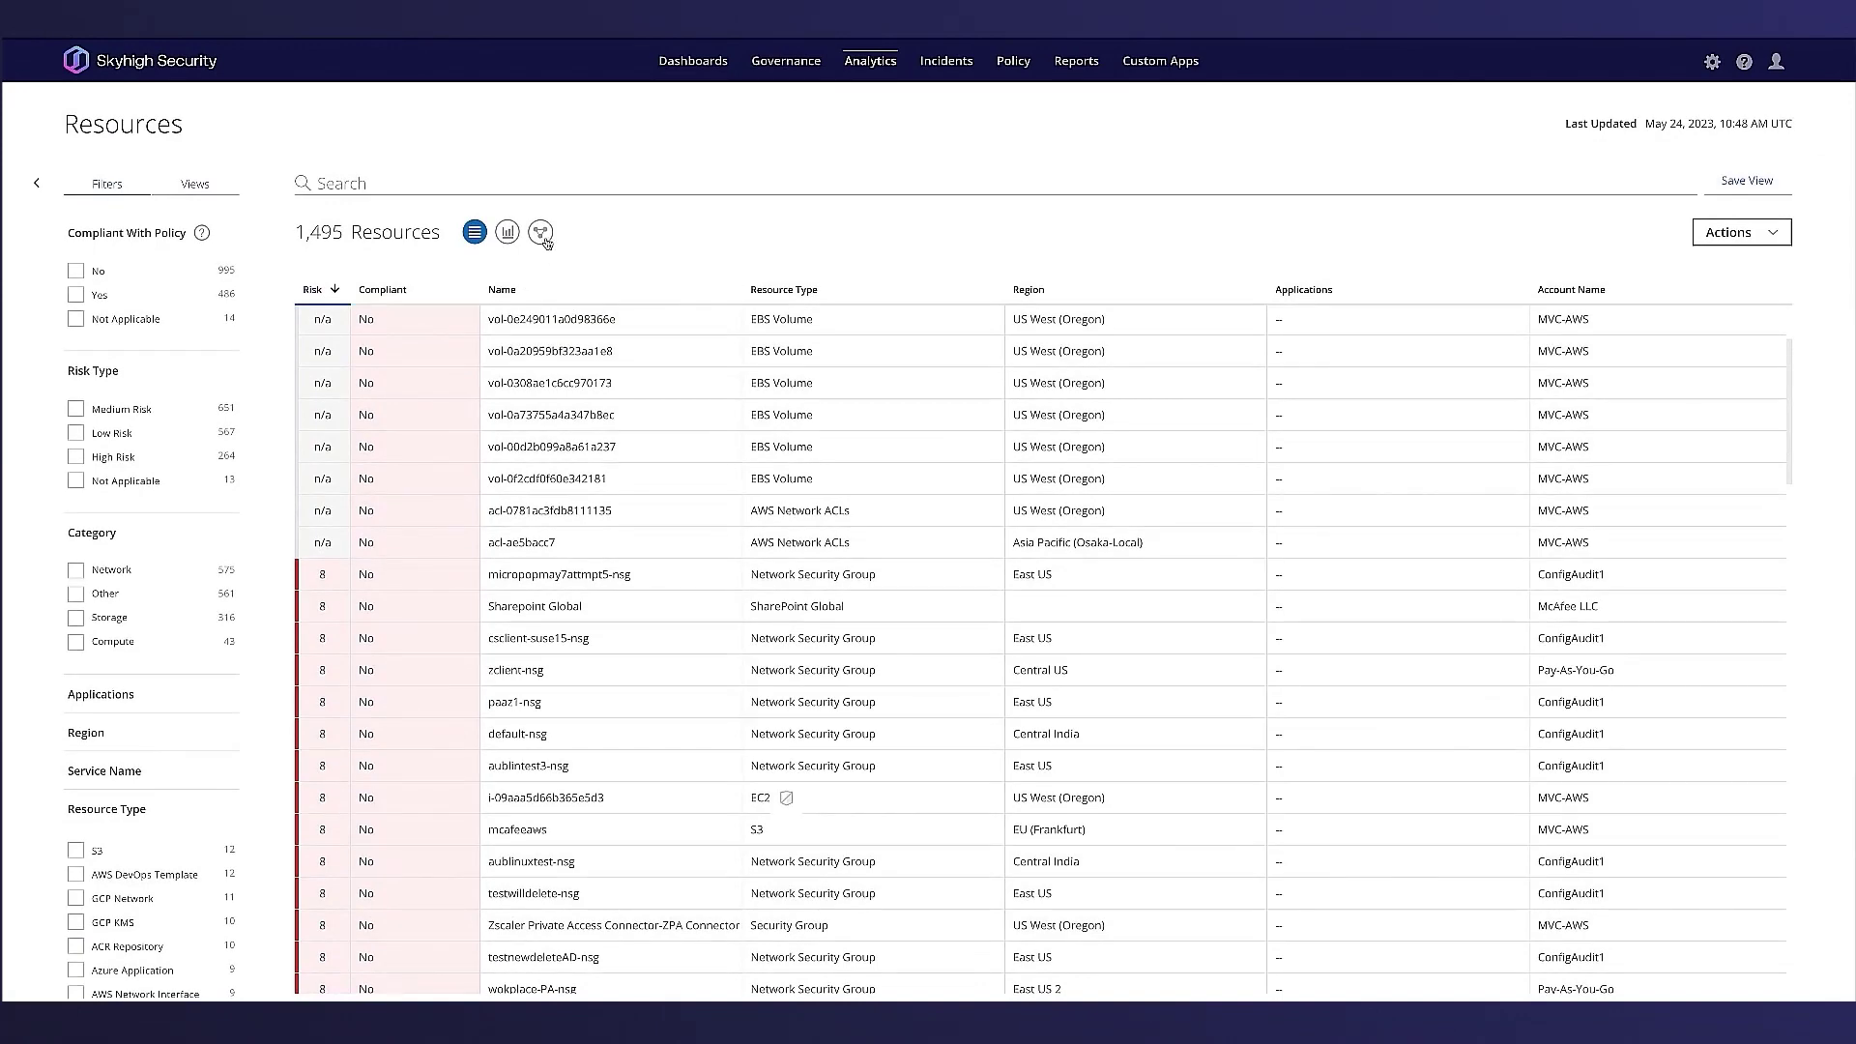
pyautogui.click(540, 233)
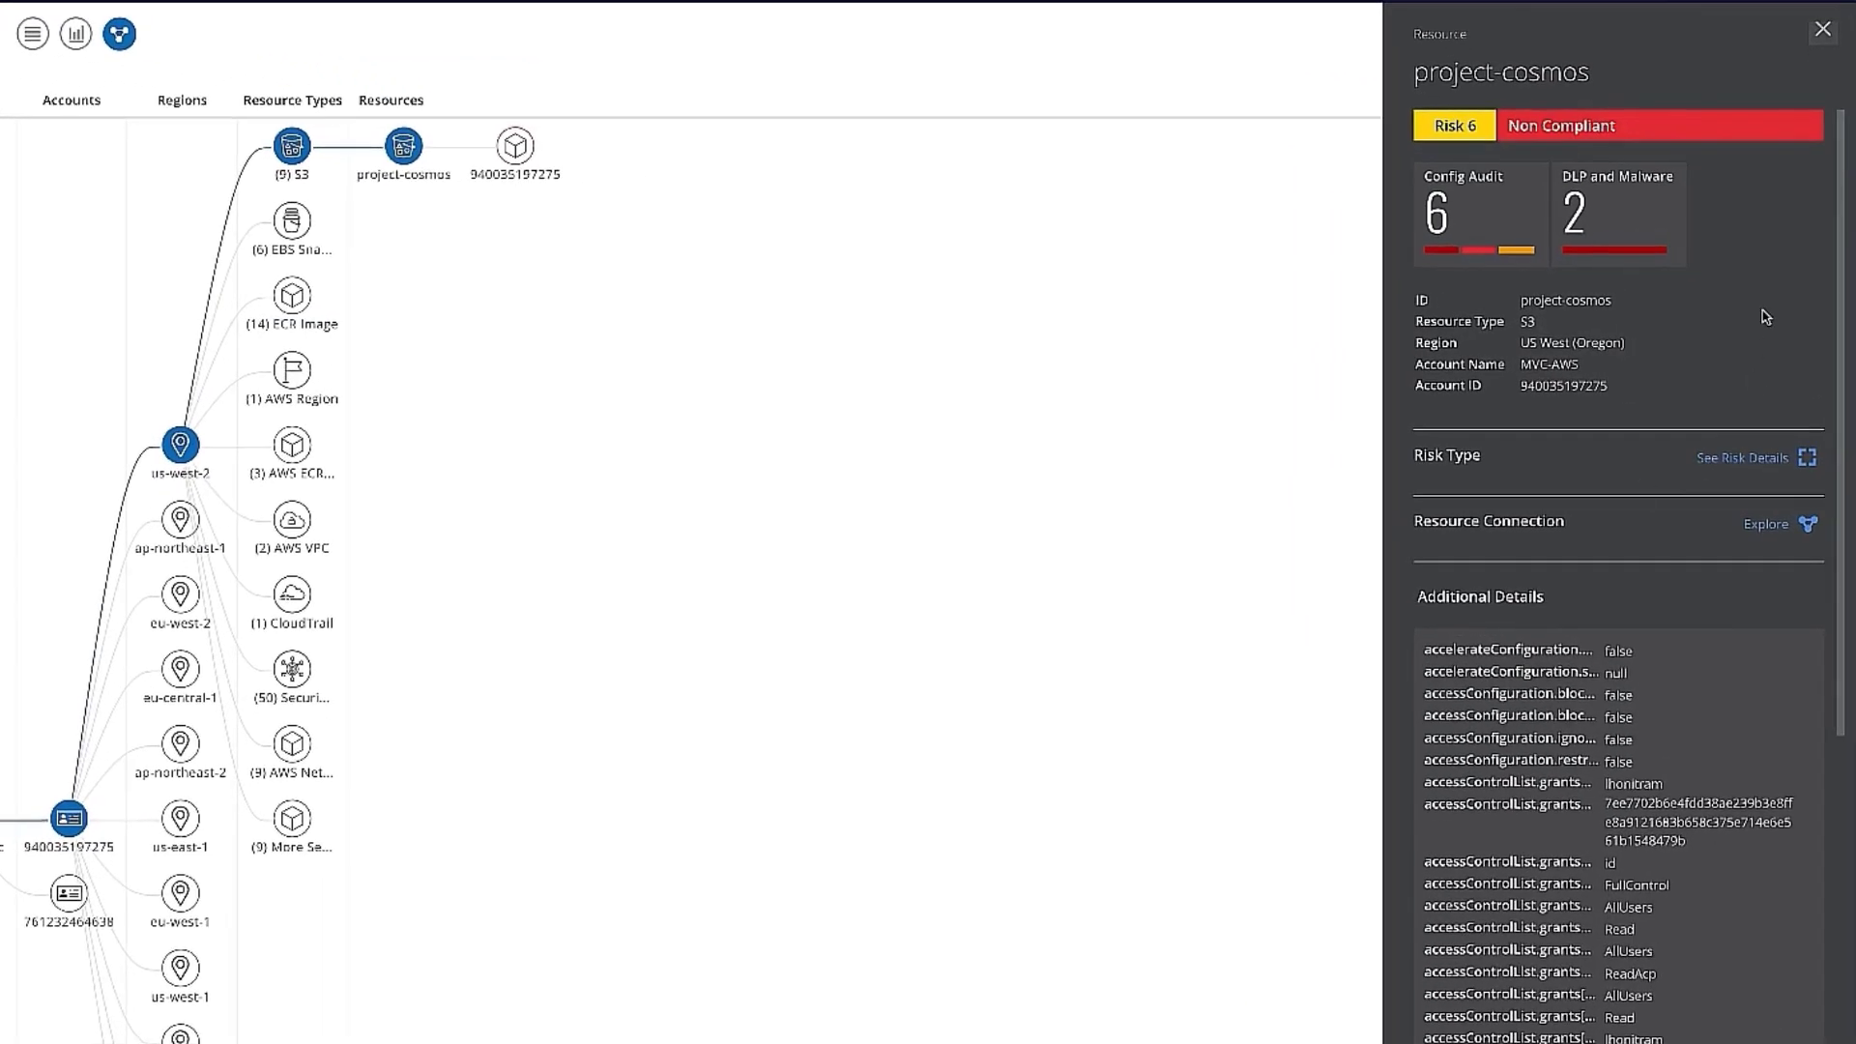
# Check project-cosmos's world-readable Config Audit incident, then open its accessKeys[89182].csv DLP incident.
pyautogui.click(1462, 239)
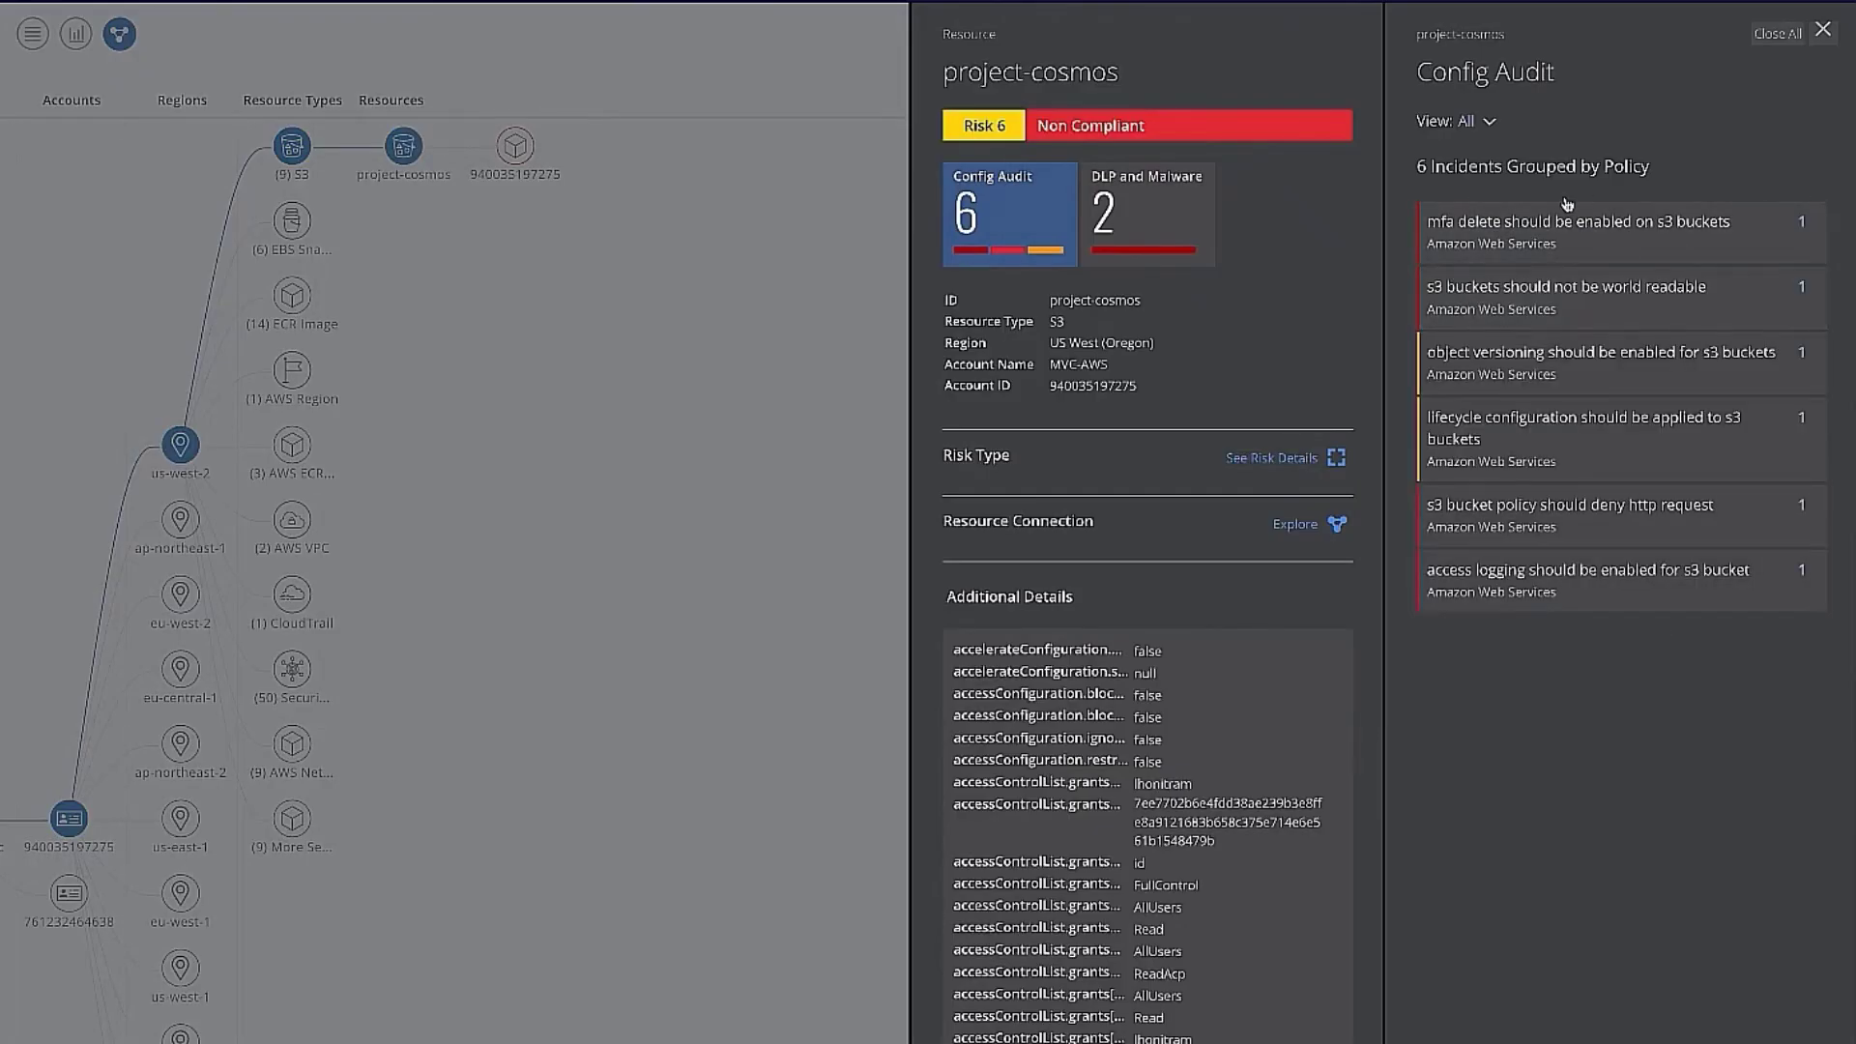
pyautogui.click(1784, 295)
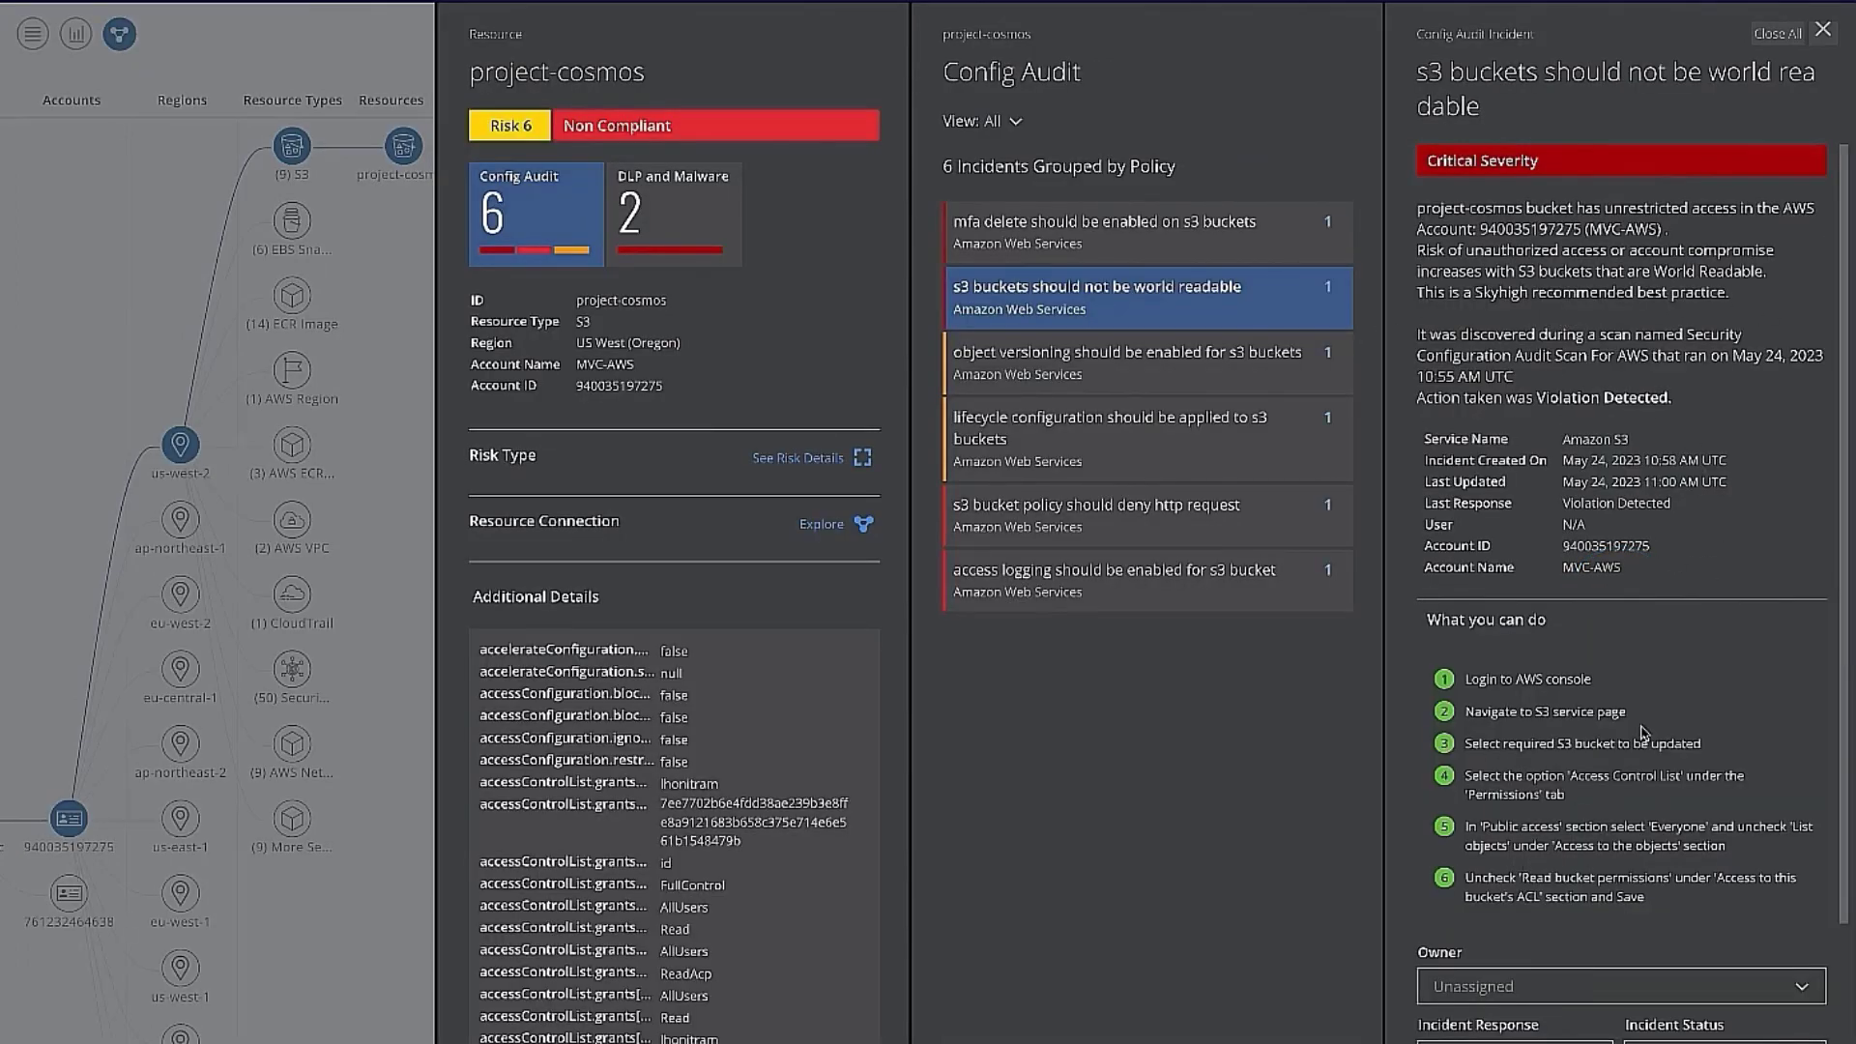
pyautogui.click(1823, 37)
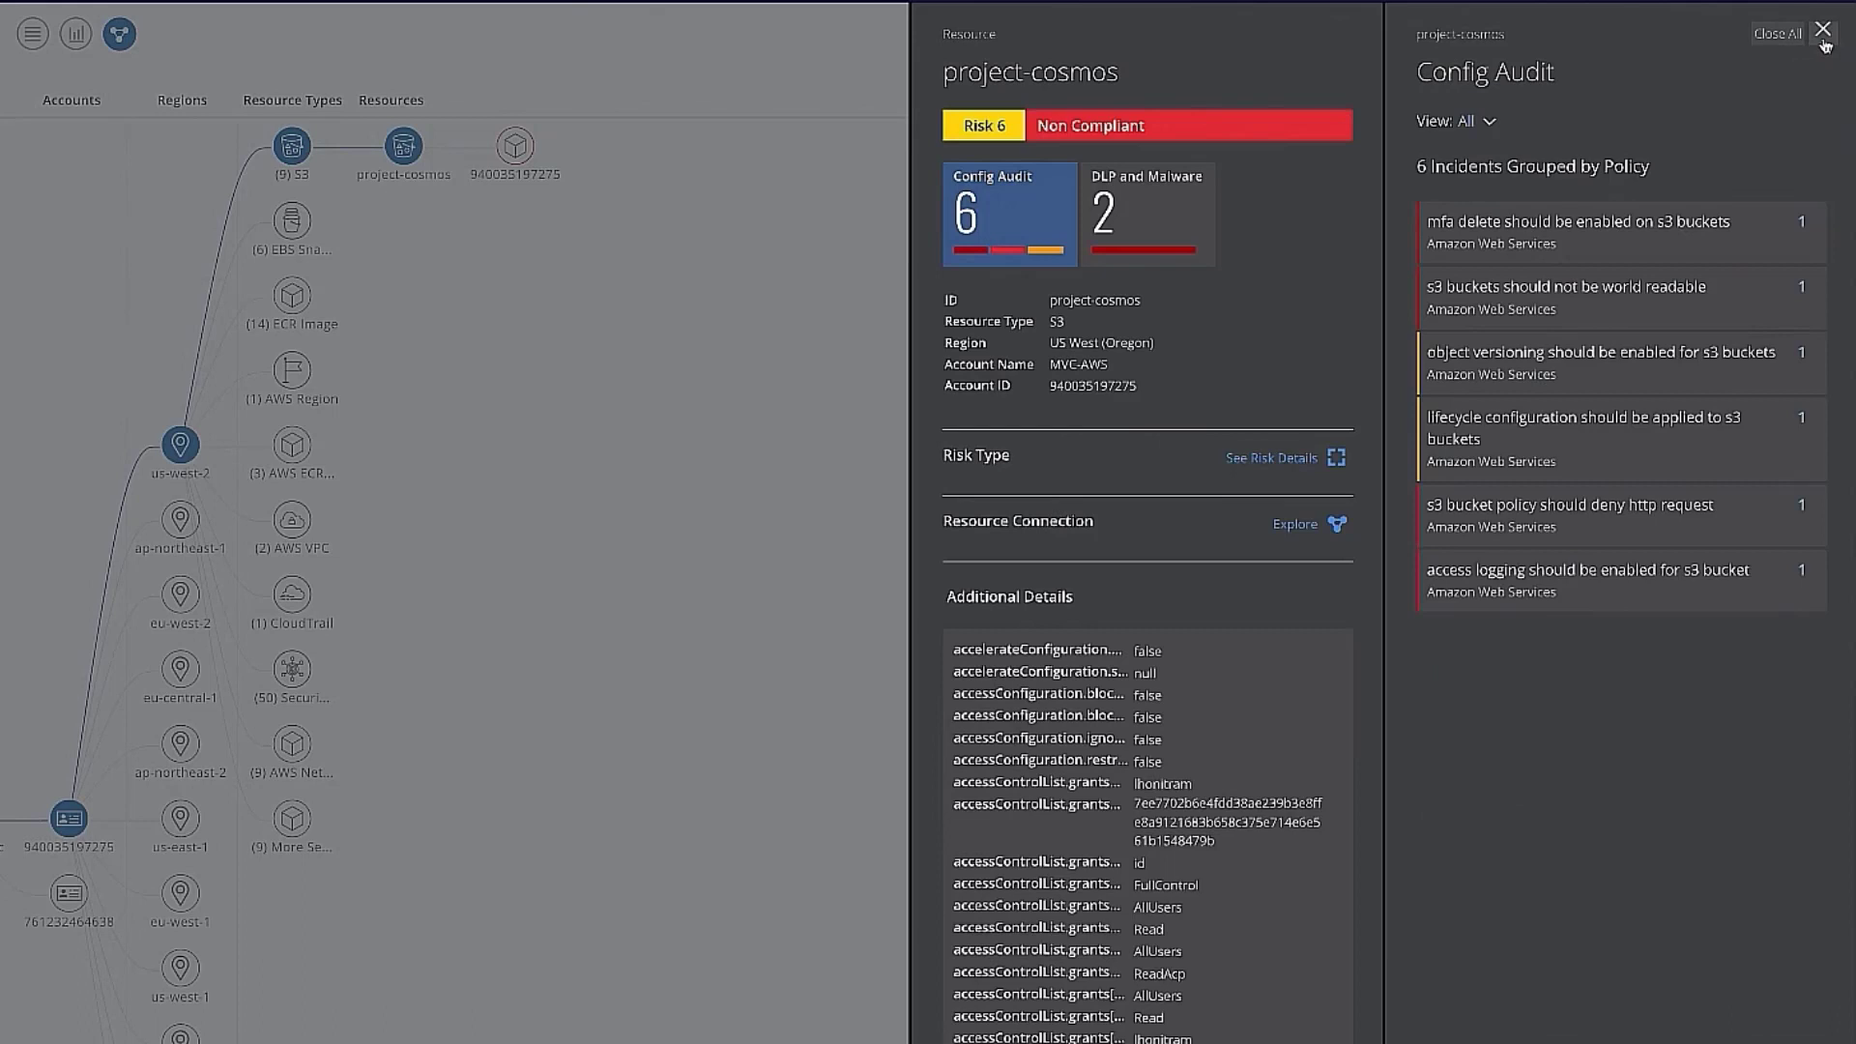
pyautogui.click(1116, 224)
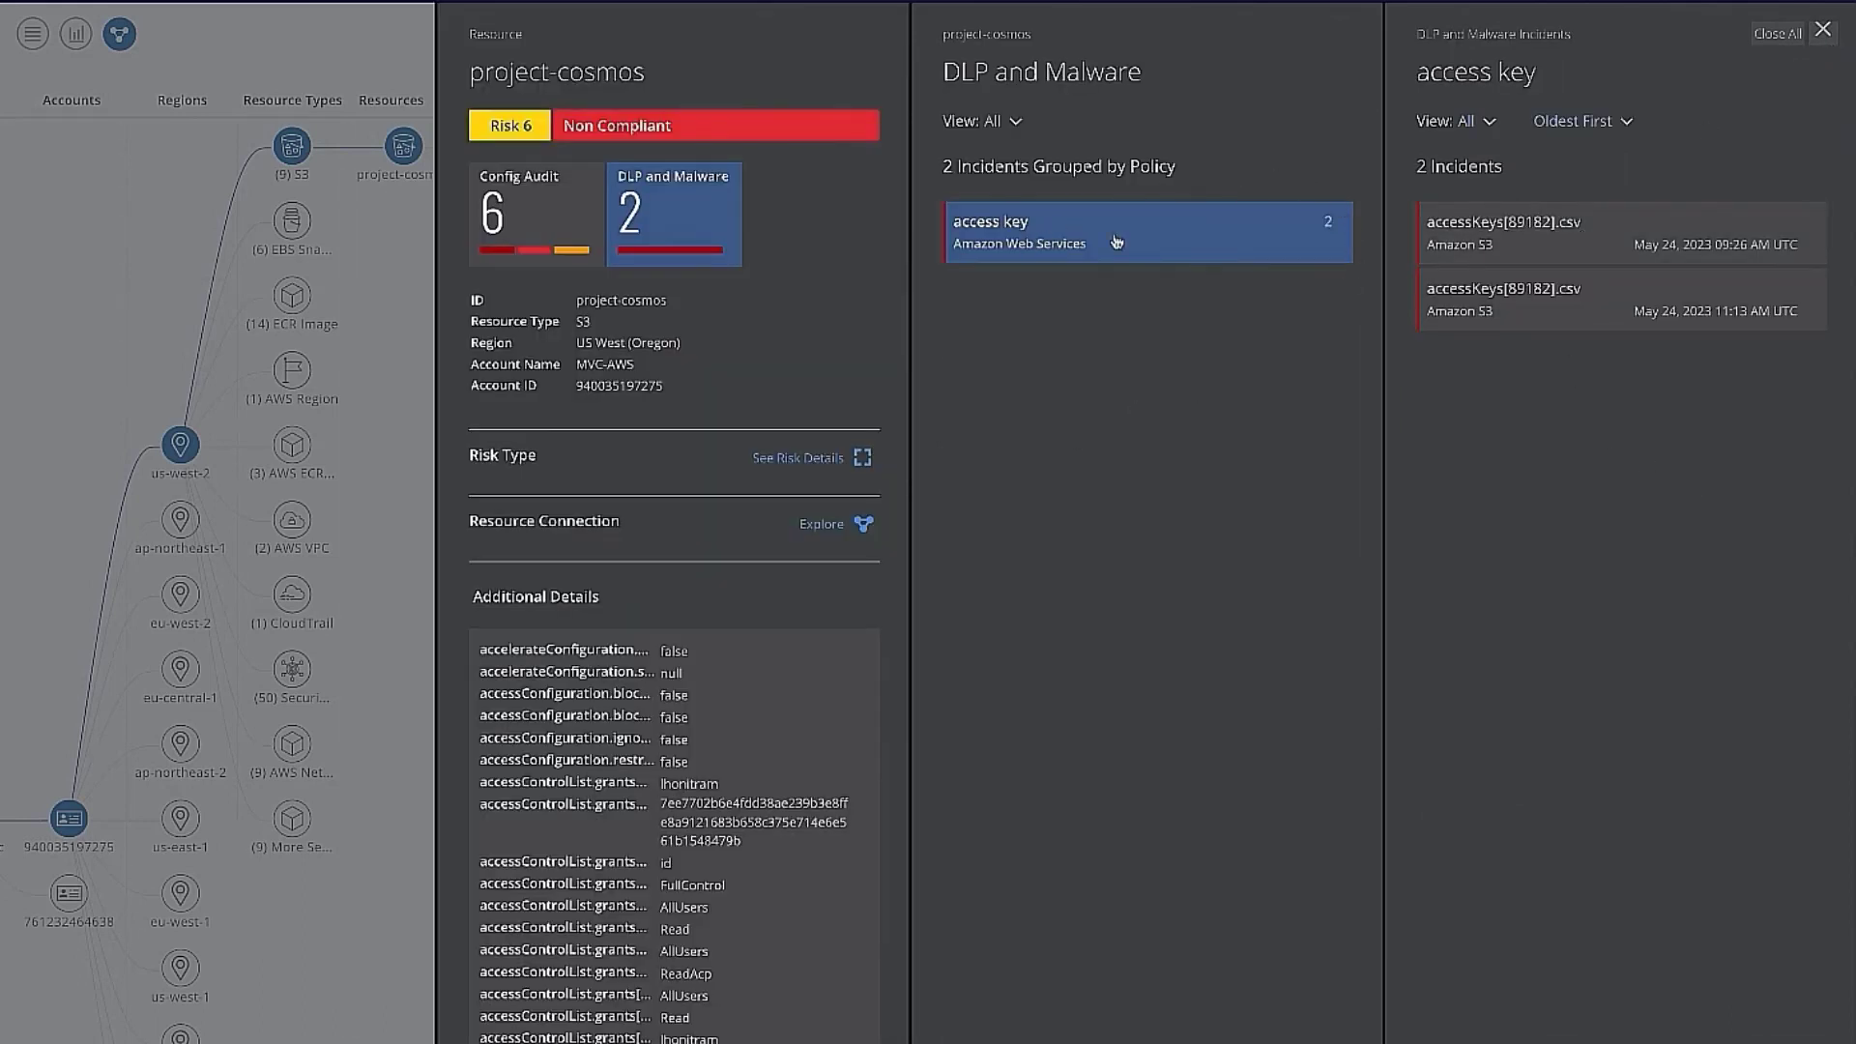
pyautogui.click(1472, 249)
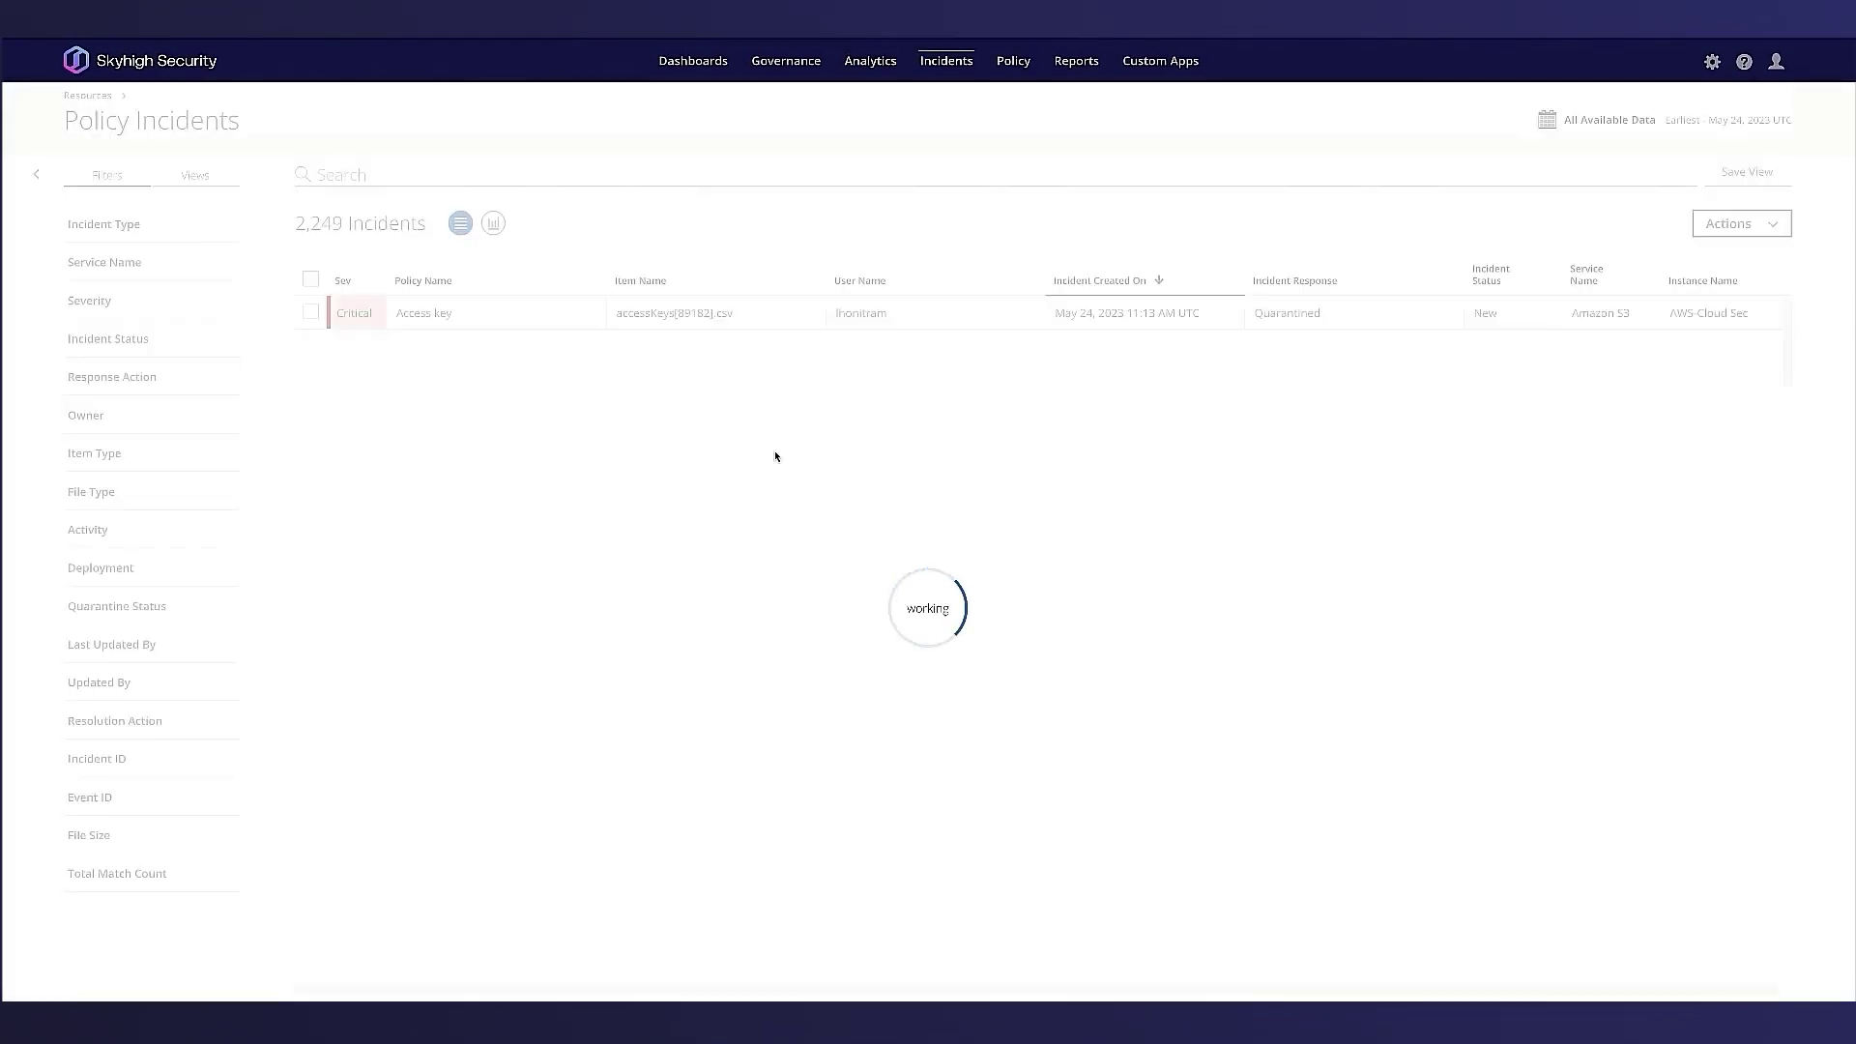
# Review the Access key incident's Quarantined response and project-cosmos content match, then open the world-readable incident.
pyautogui.click(368, 315)
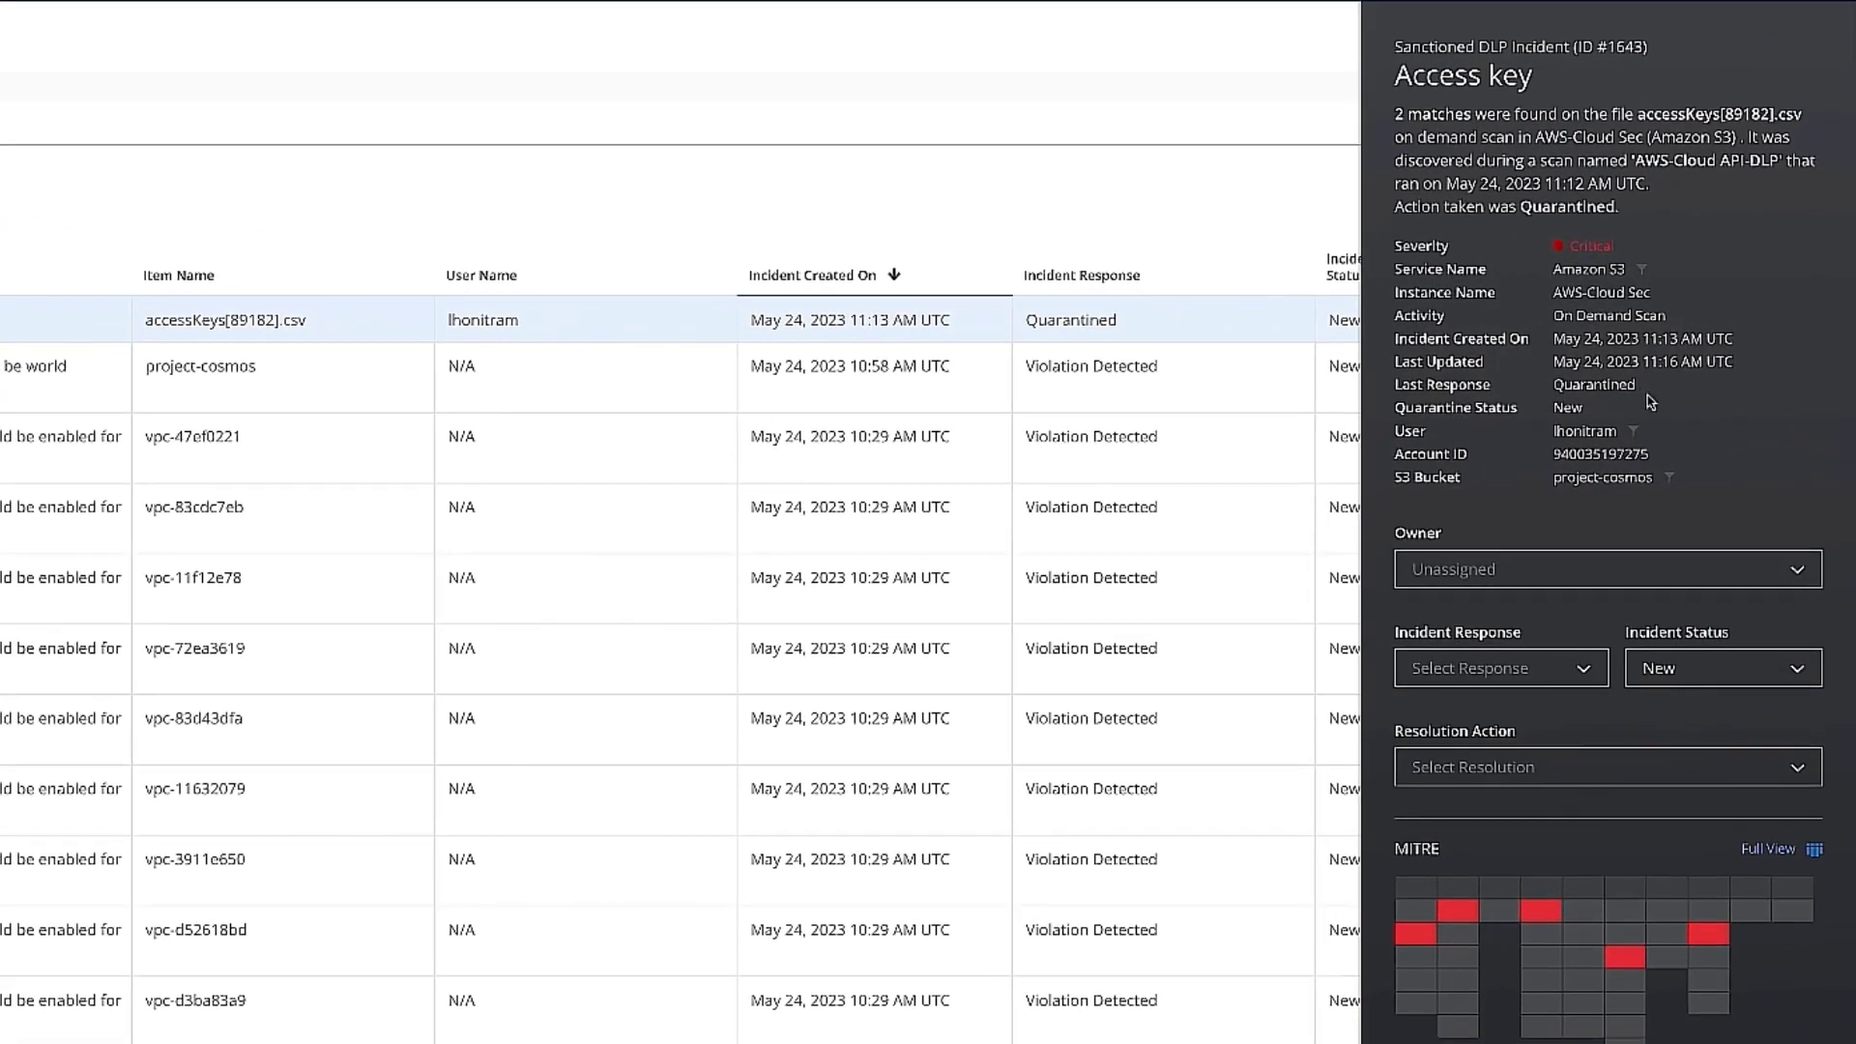
pyautogui.moveTo(1650, 402); pyautogui.dragTo(1544, 402)
pyautogui.scroll(-2, 1505, 764)
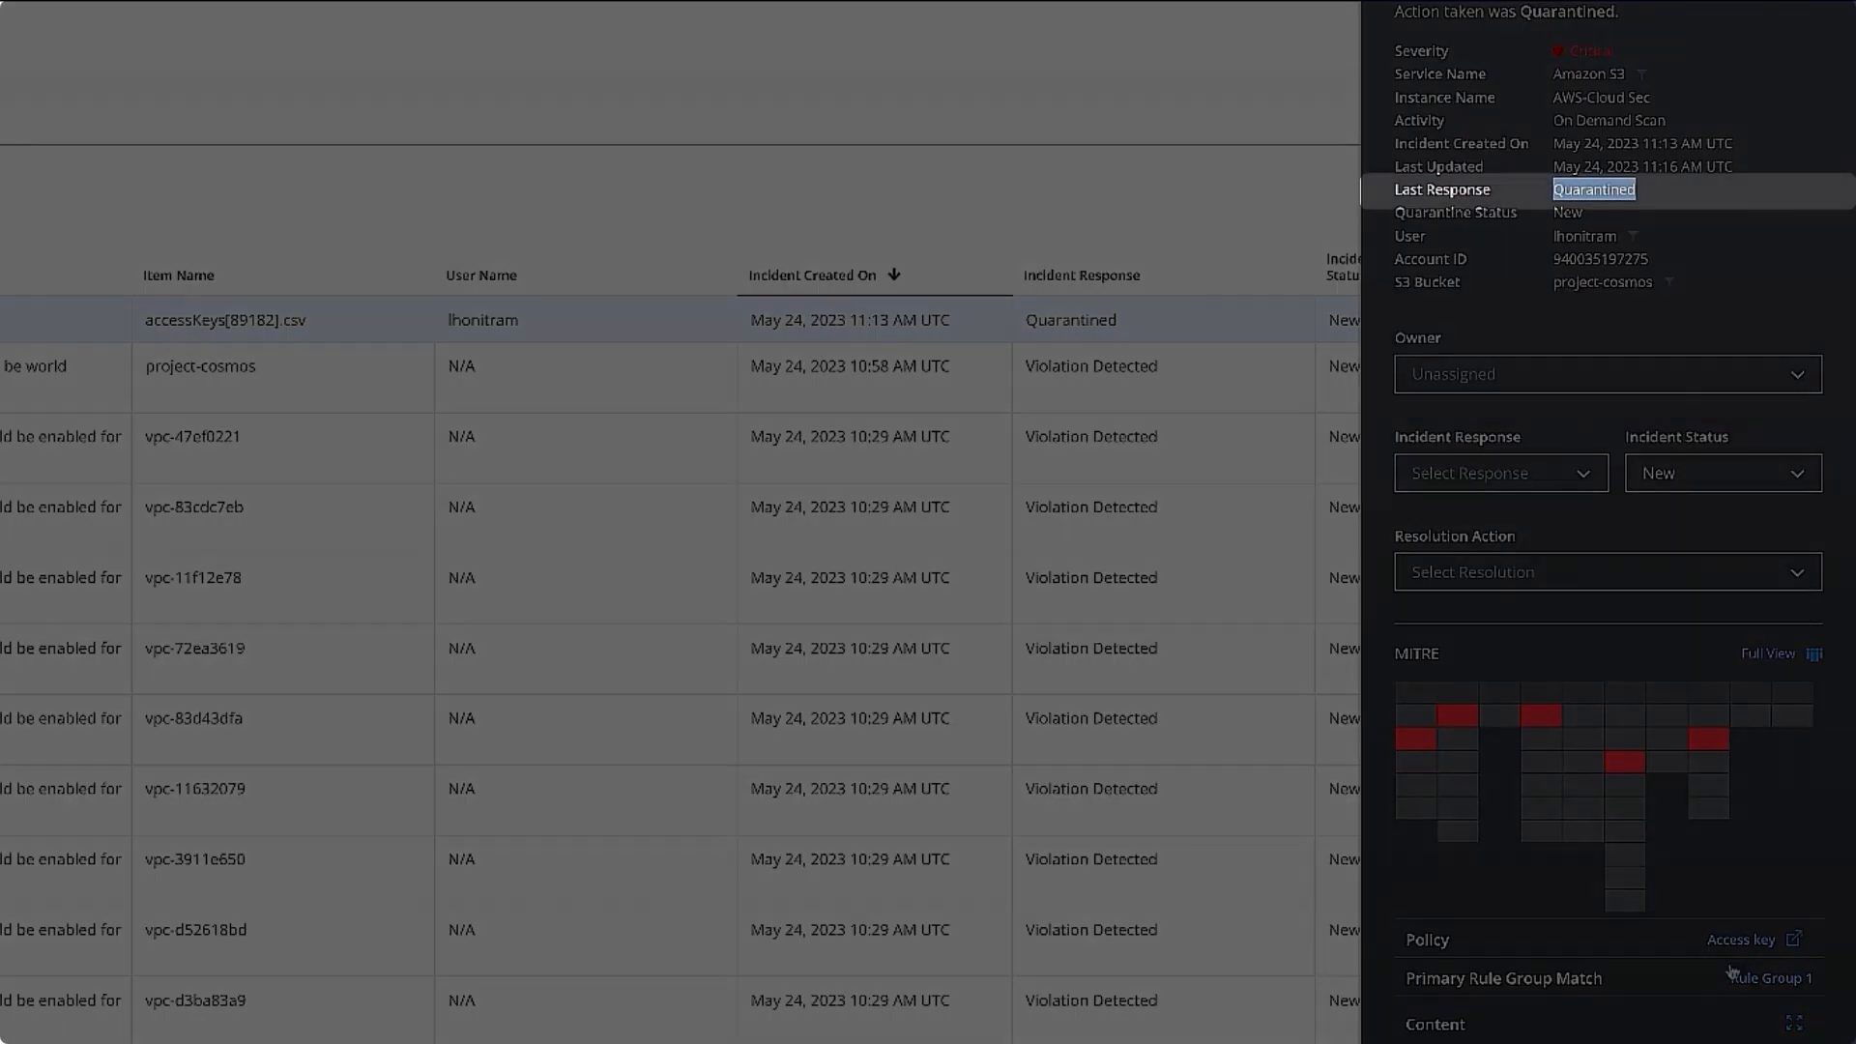
pyautogui.scroll(-3, 1571, 928)
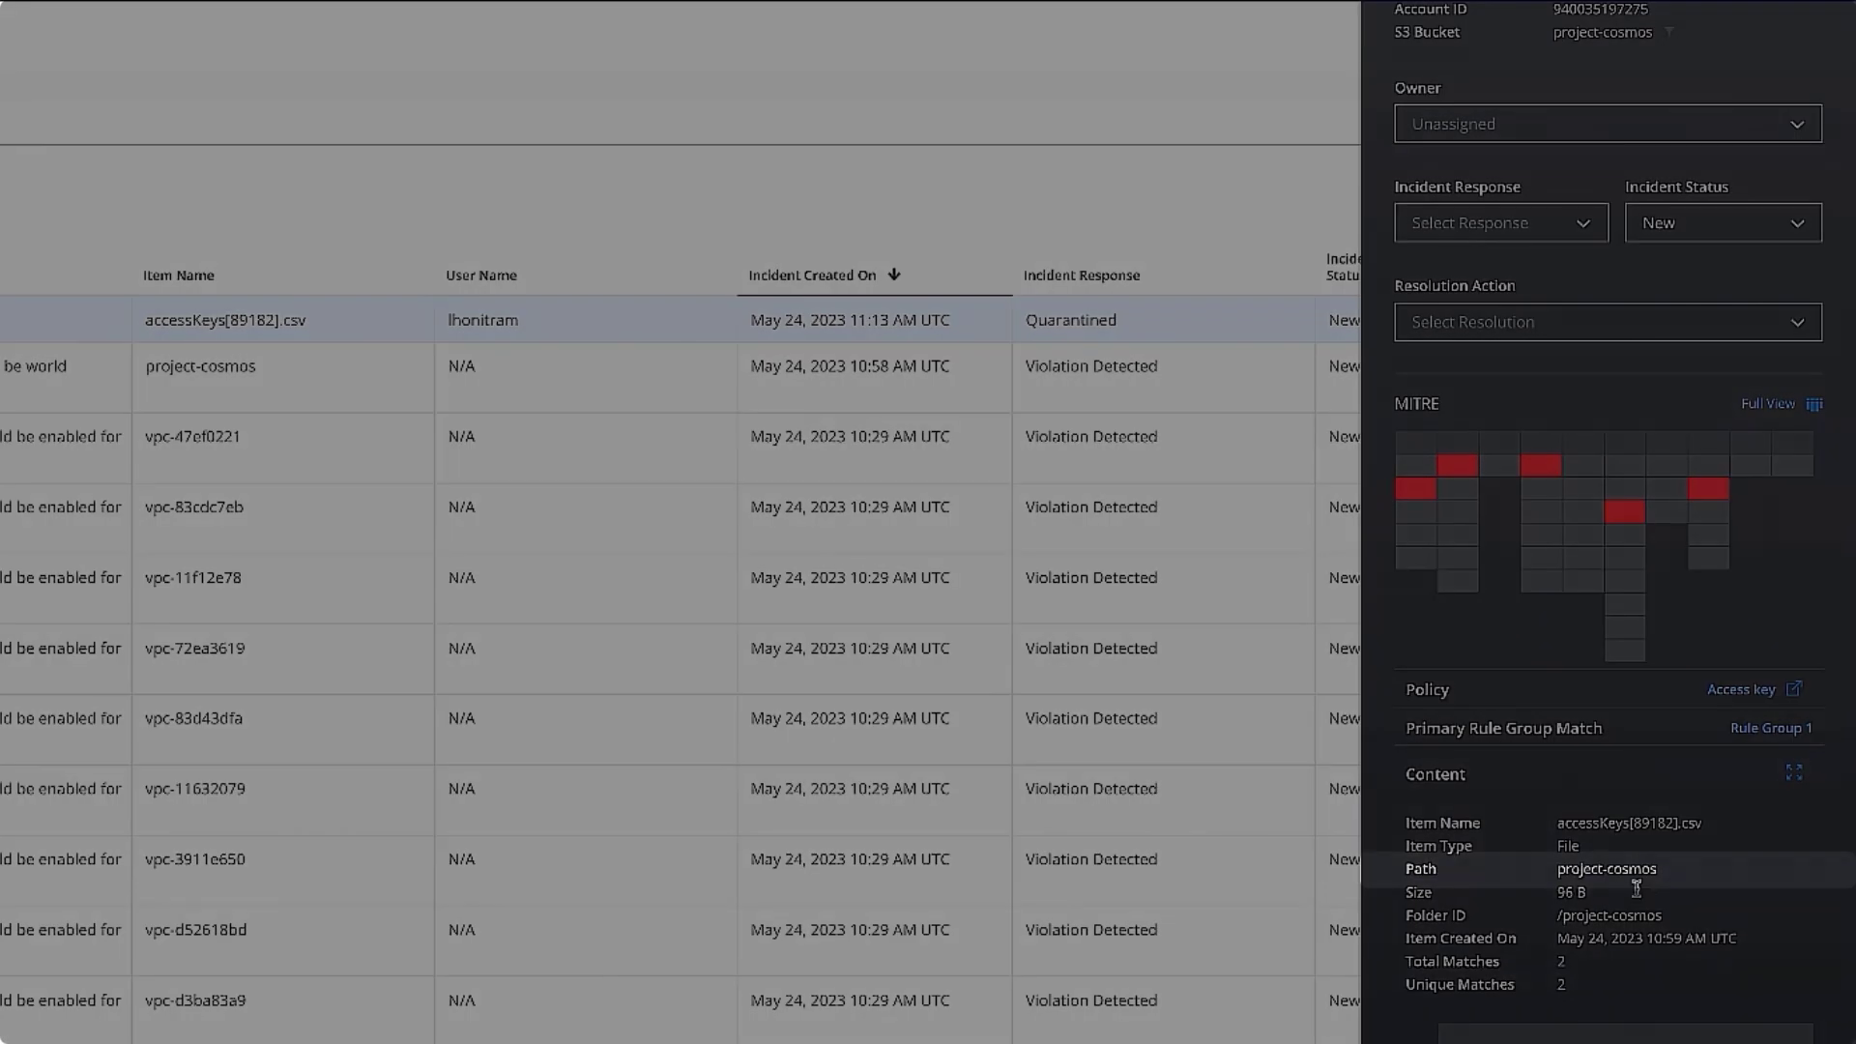
pyautogui.moveTo(1659, 868); pyautogui.dragTo(1546, 894)
pyautogui.scroll(-3, 1537, 1005)
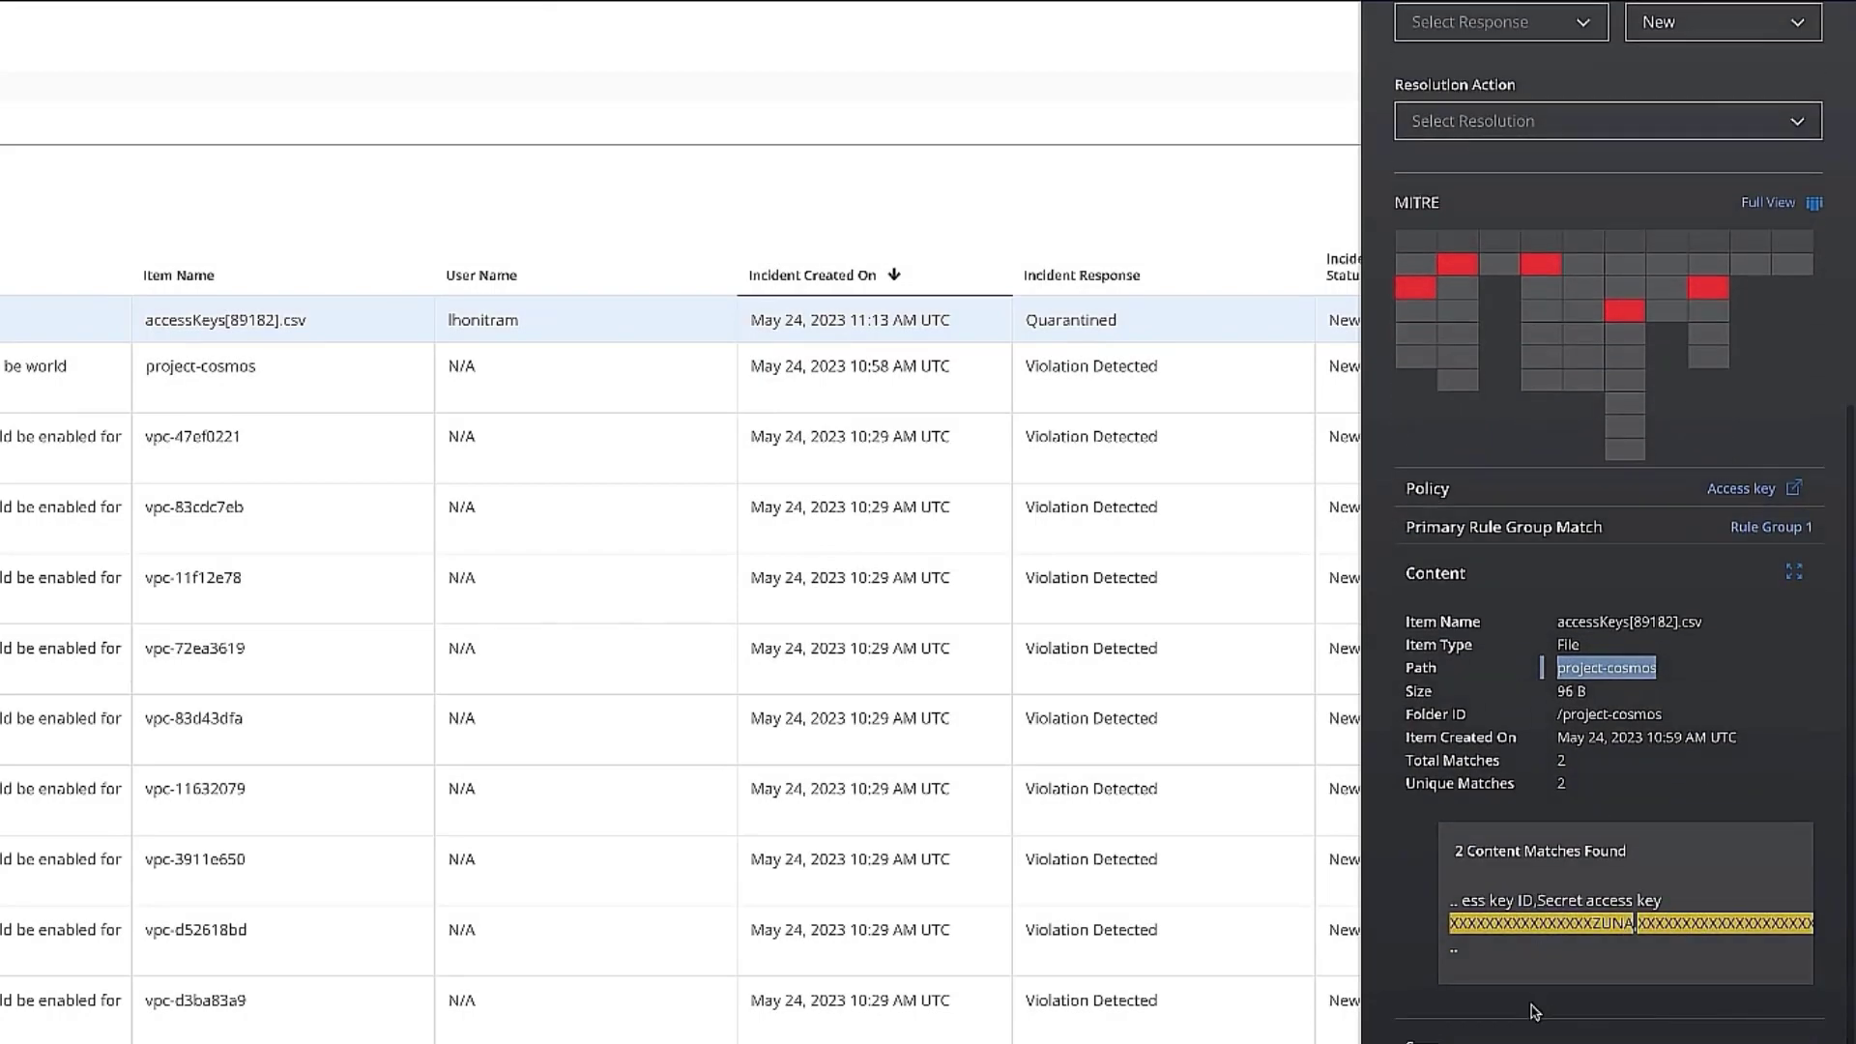
pyautogui.click(1537, 1010)
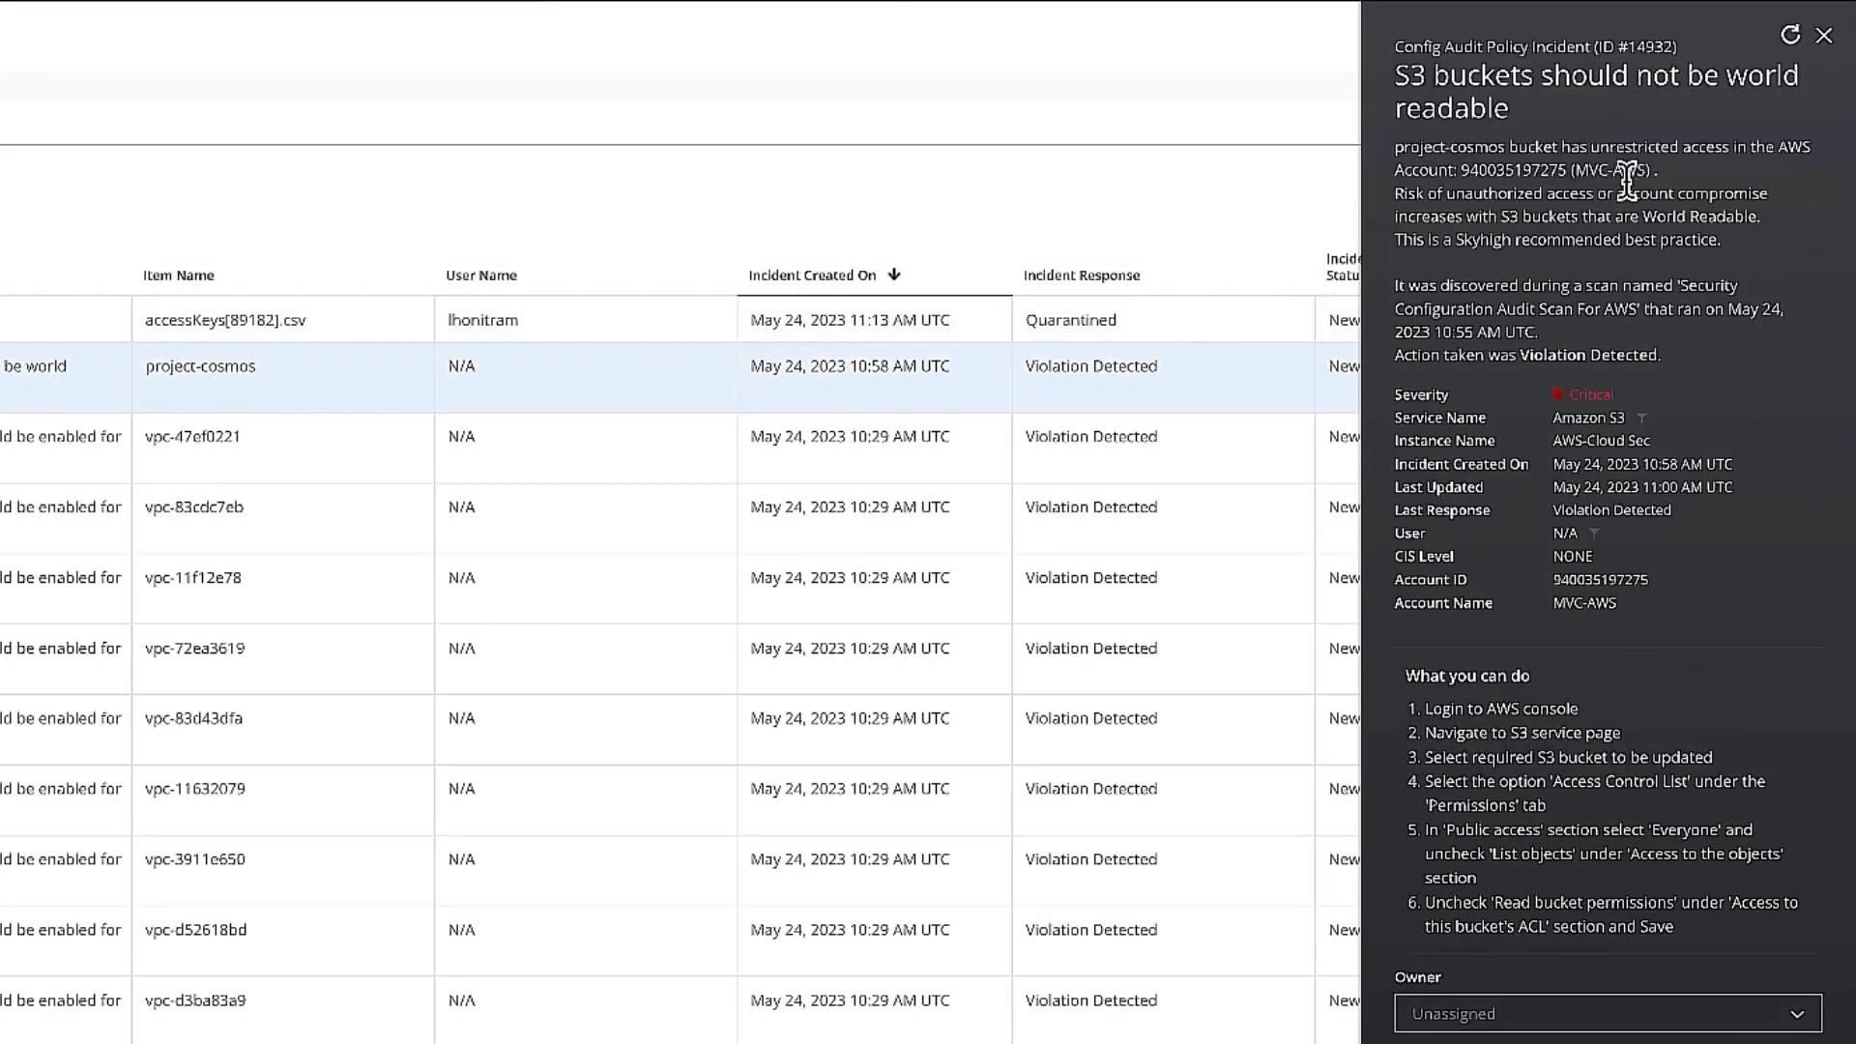
# View all content attributes of project-cosmos, then open the MITRE ATT&CK Matrix: Cloud dashboard.
pyautogui.scroll(-1, 1668, 454)
pyautogui.scroll(-3, 1669, 444)
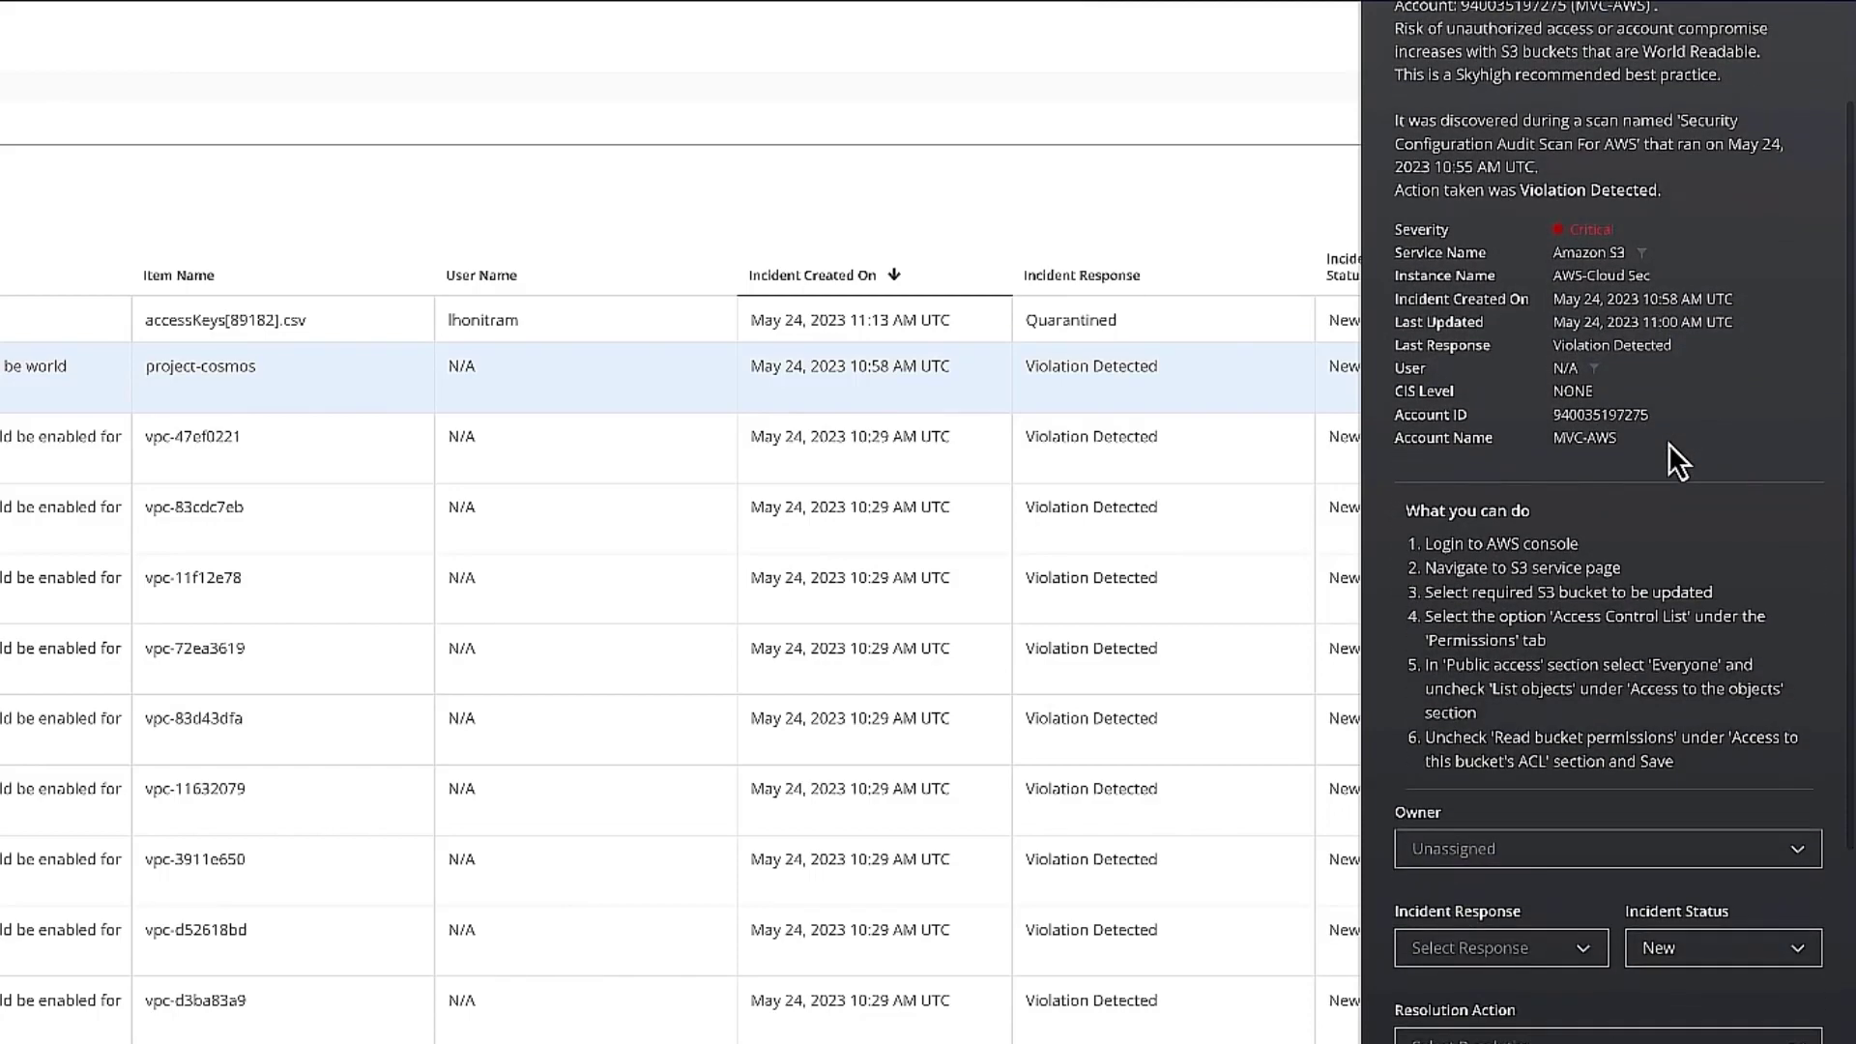
pyautogui.scroll(-5, 1669, 442)
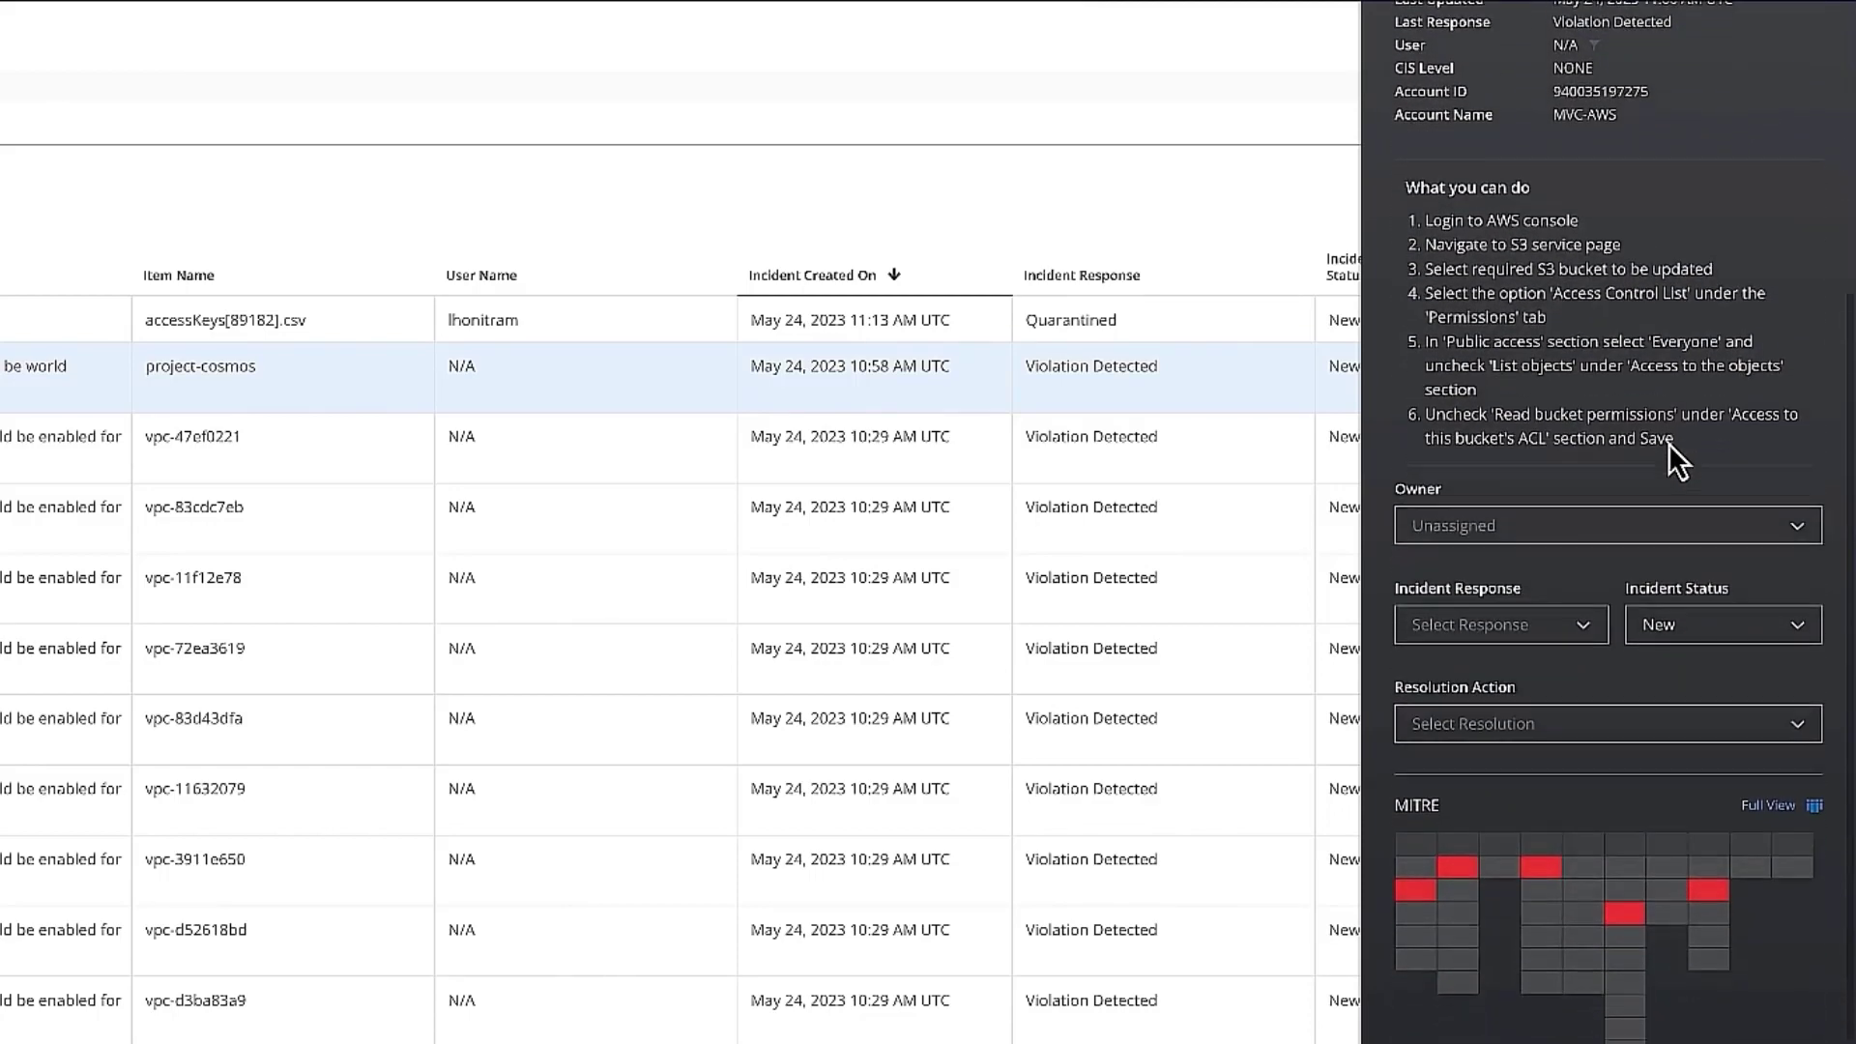
pyautogui.scroll(-3, 1662, 426)
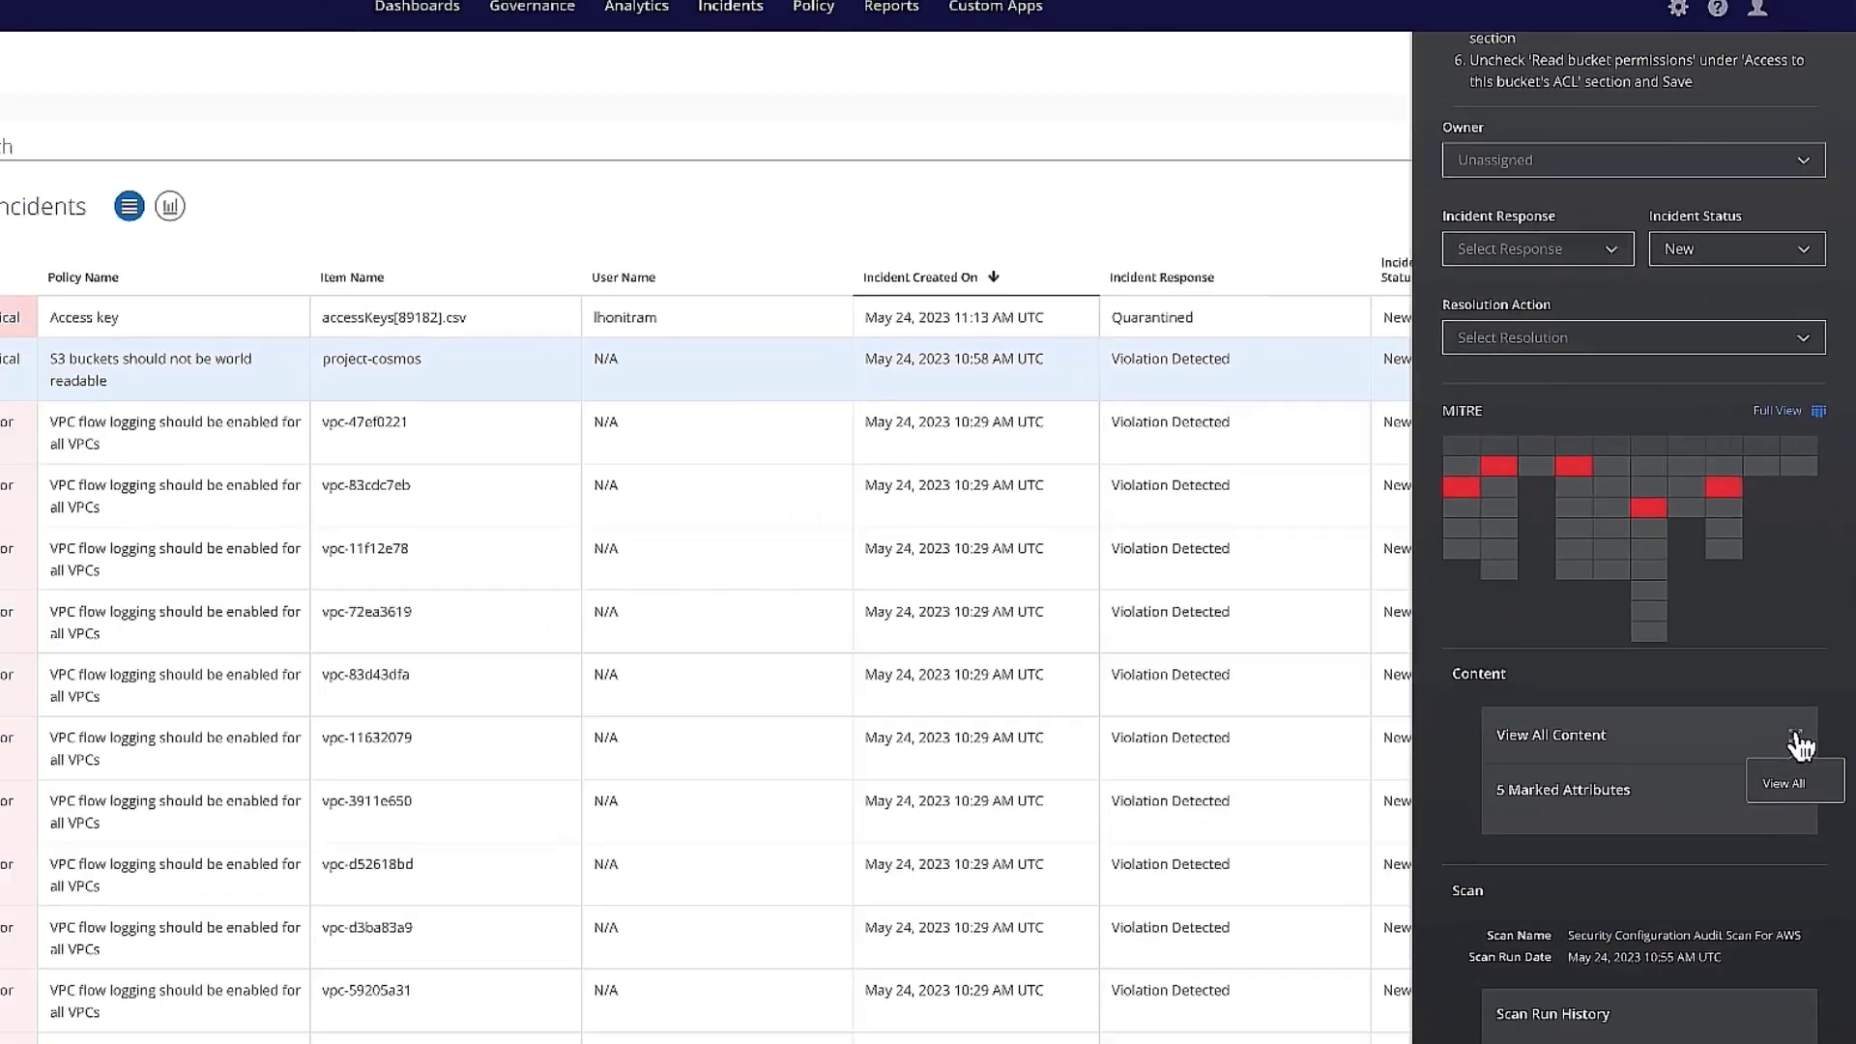
pyautogui.click(1796, 737)
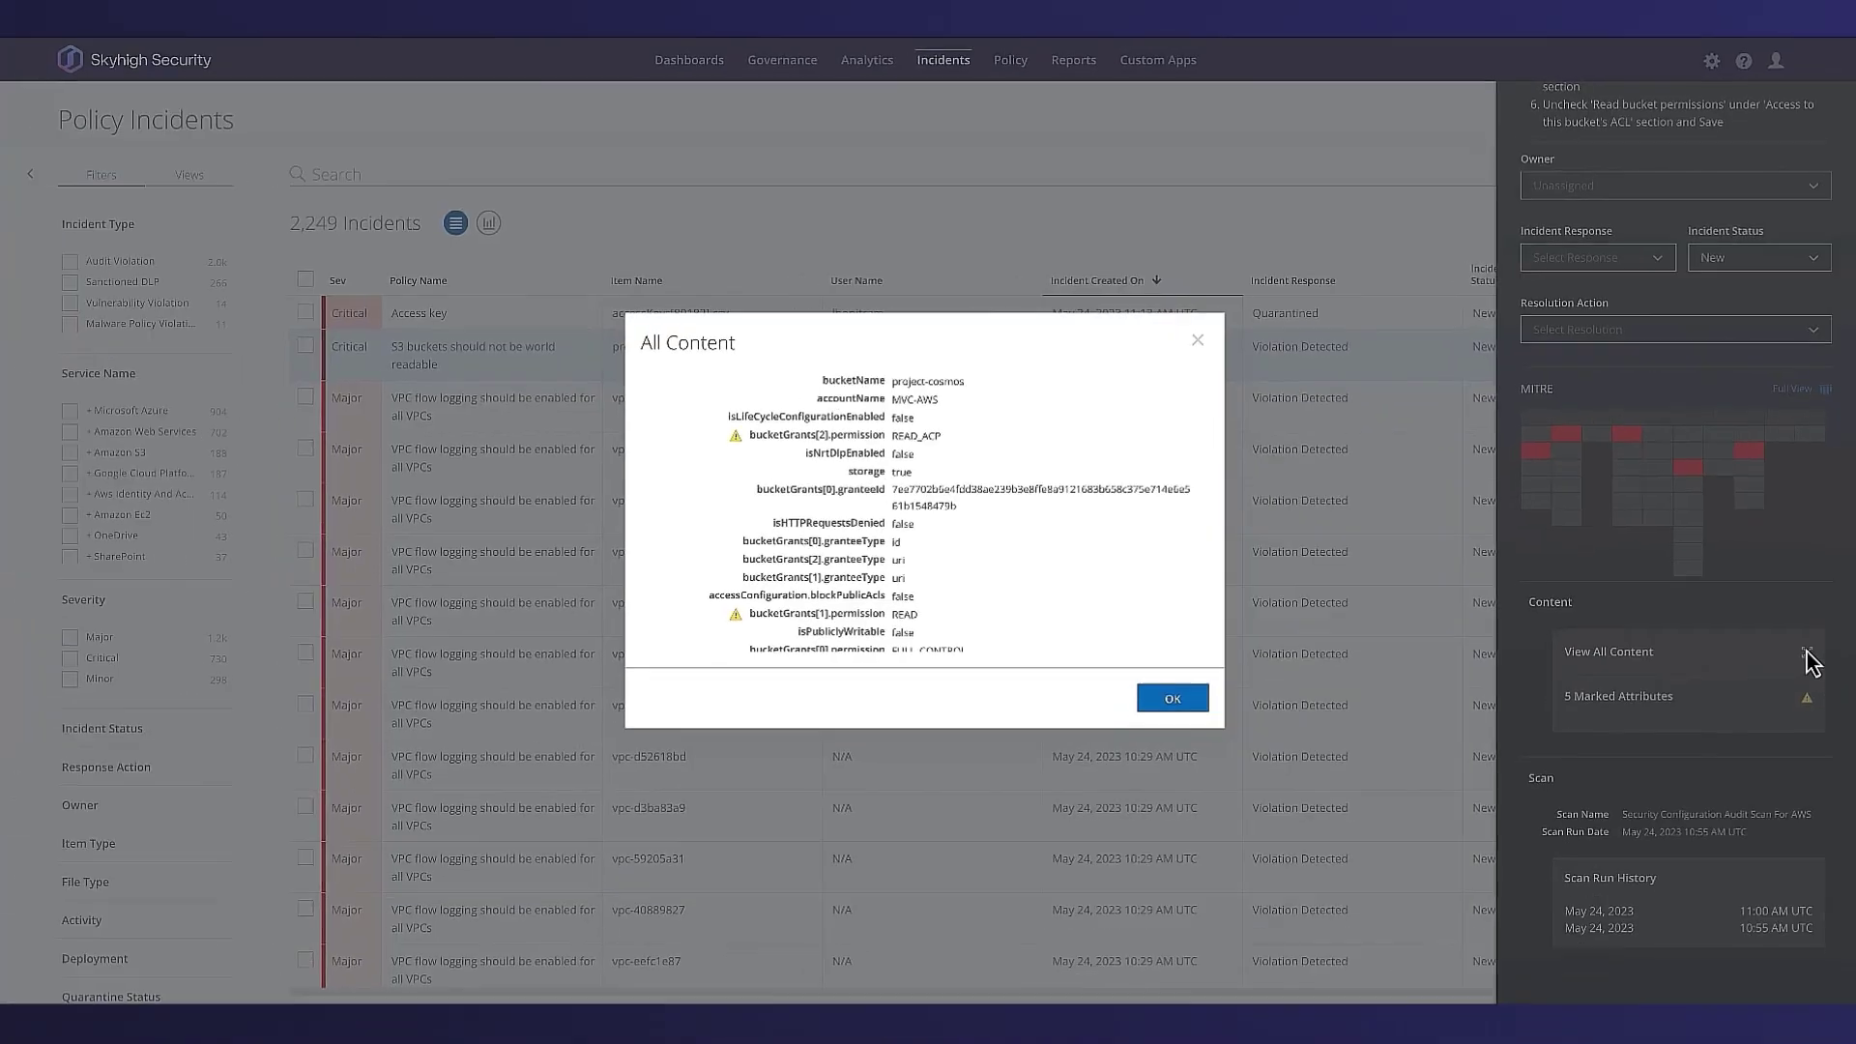
pyautogui.moveTo(667, 401); pyautogui.dragTo(688, 401)
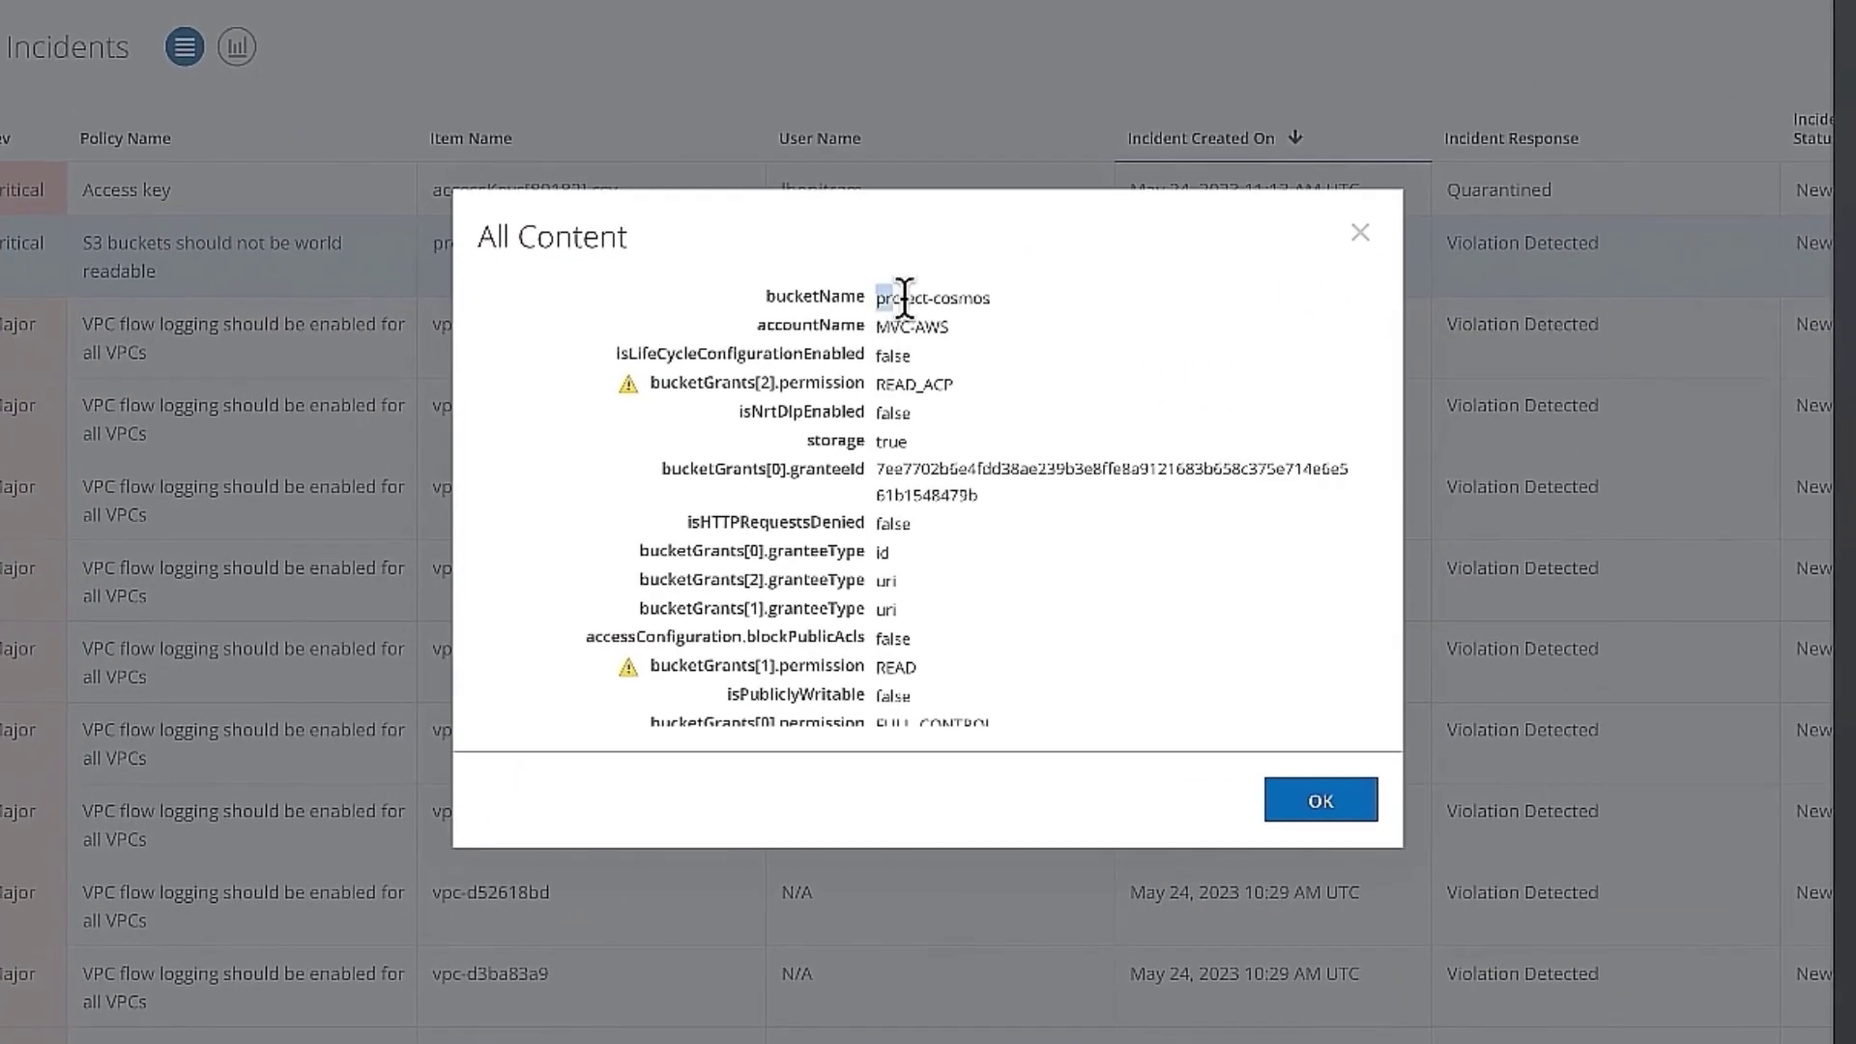
pyautogui.moveTo(904, 298); pyautogui.dragTo(989, 300)
pyautogui.scroll(-3, 965, 544)
pyautogui.scroll(-2, 964, 543)
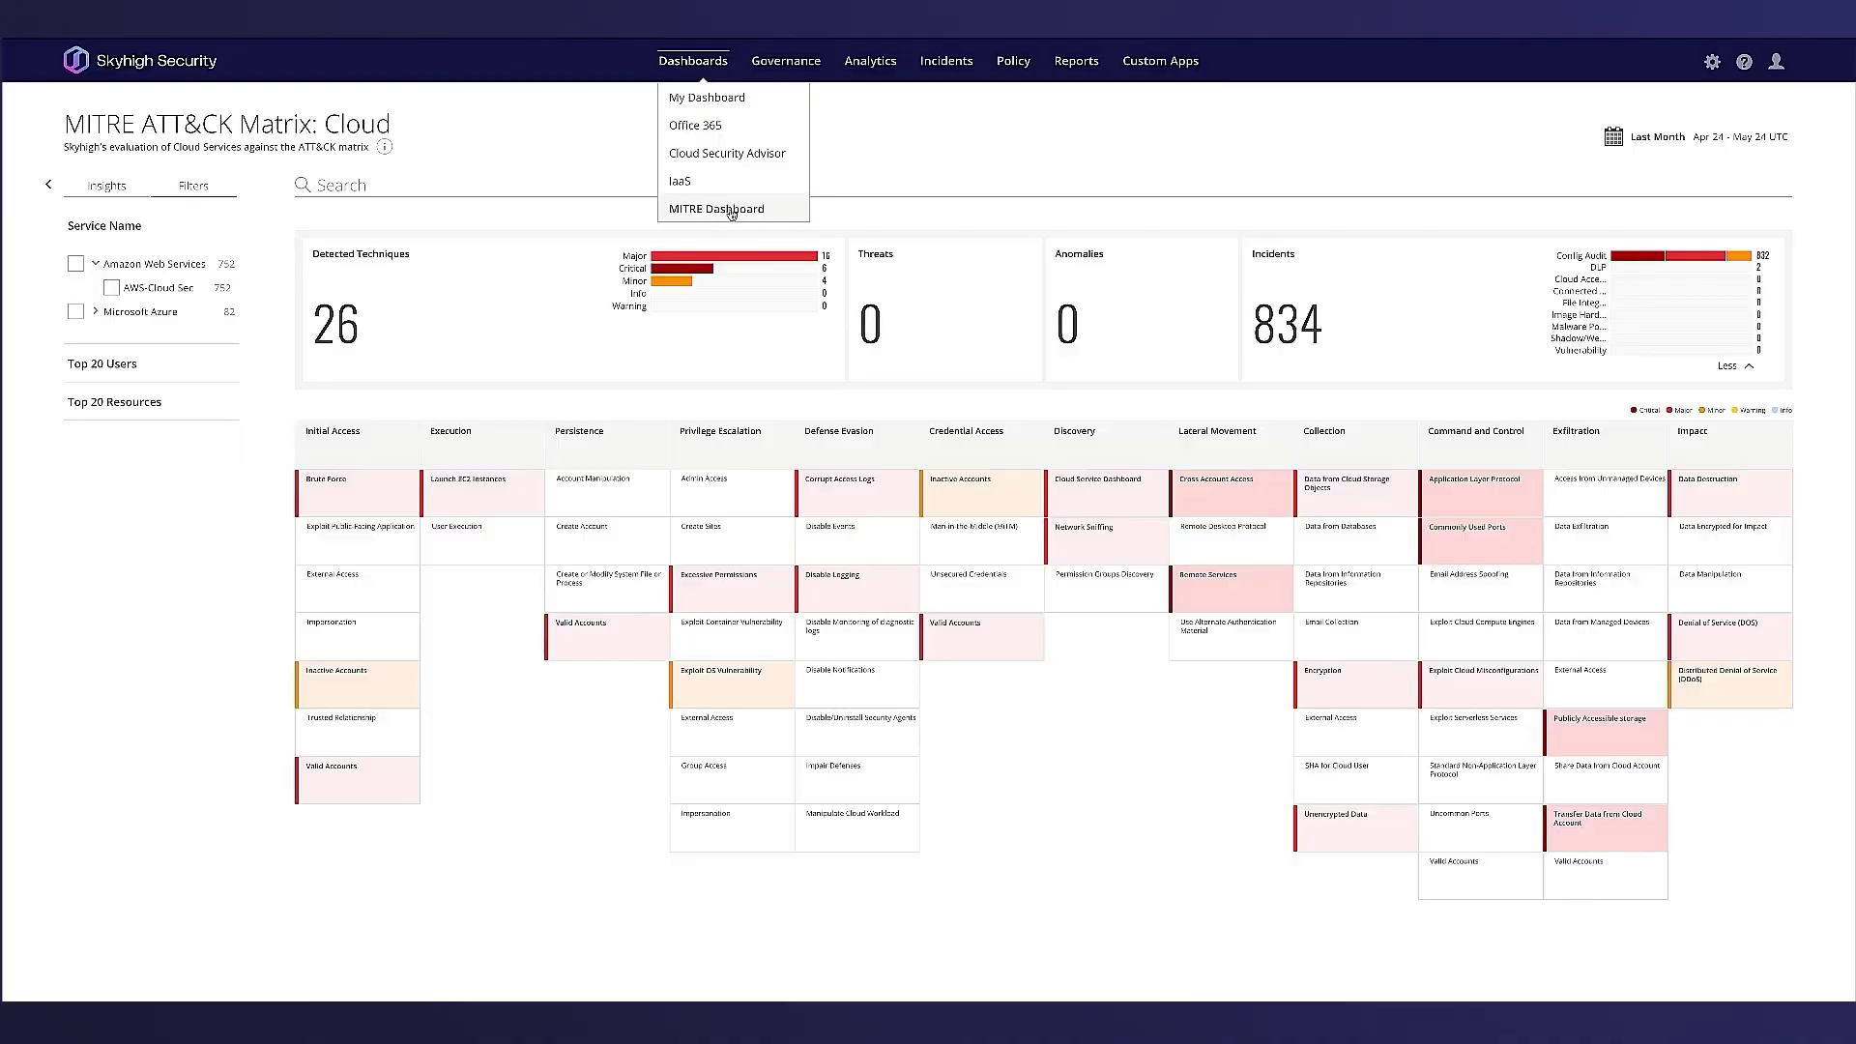
pyautogui.click(732, 210)
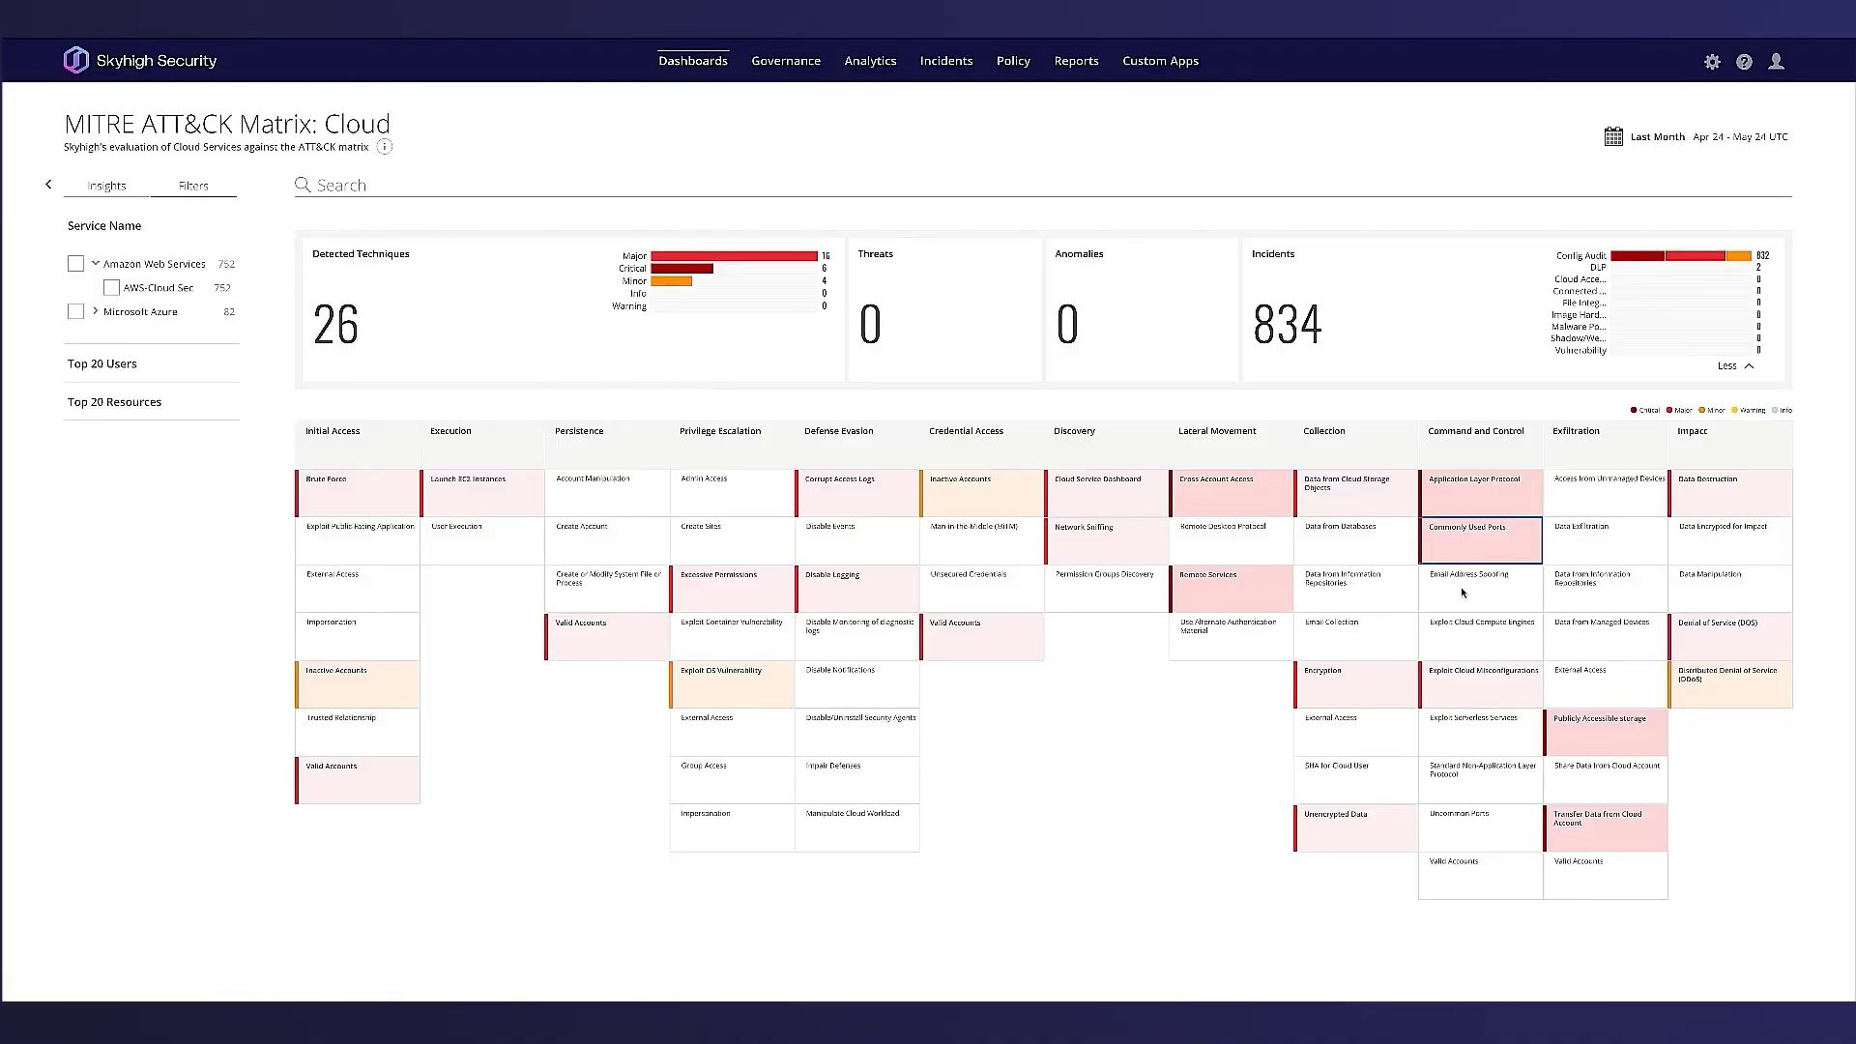
# Open the Publicly Accessible storage technique's Config Audit incident, 'S3 buckets should not be world readable'.
pyautogui.click(1583, 734)
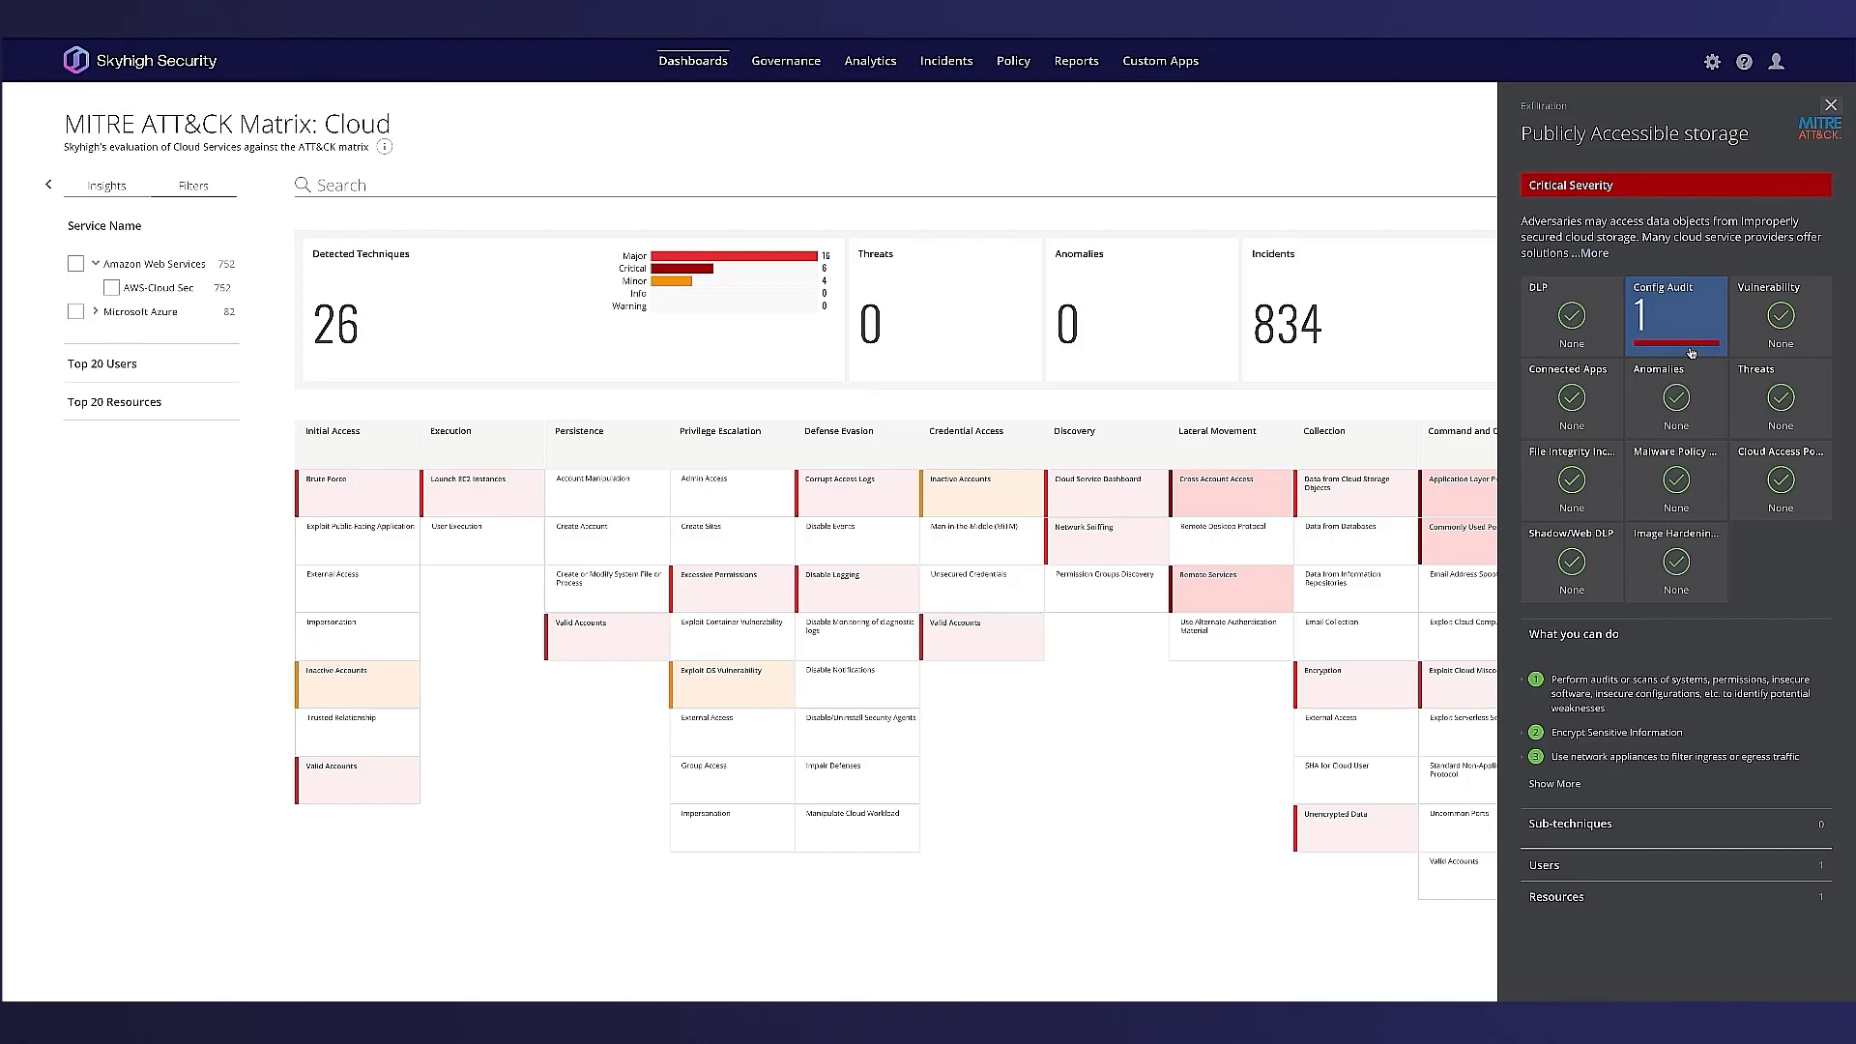
pyautogui.click(1683, 315)
pyautogui.click(1575, 265)
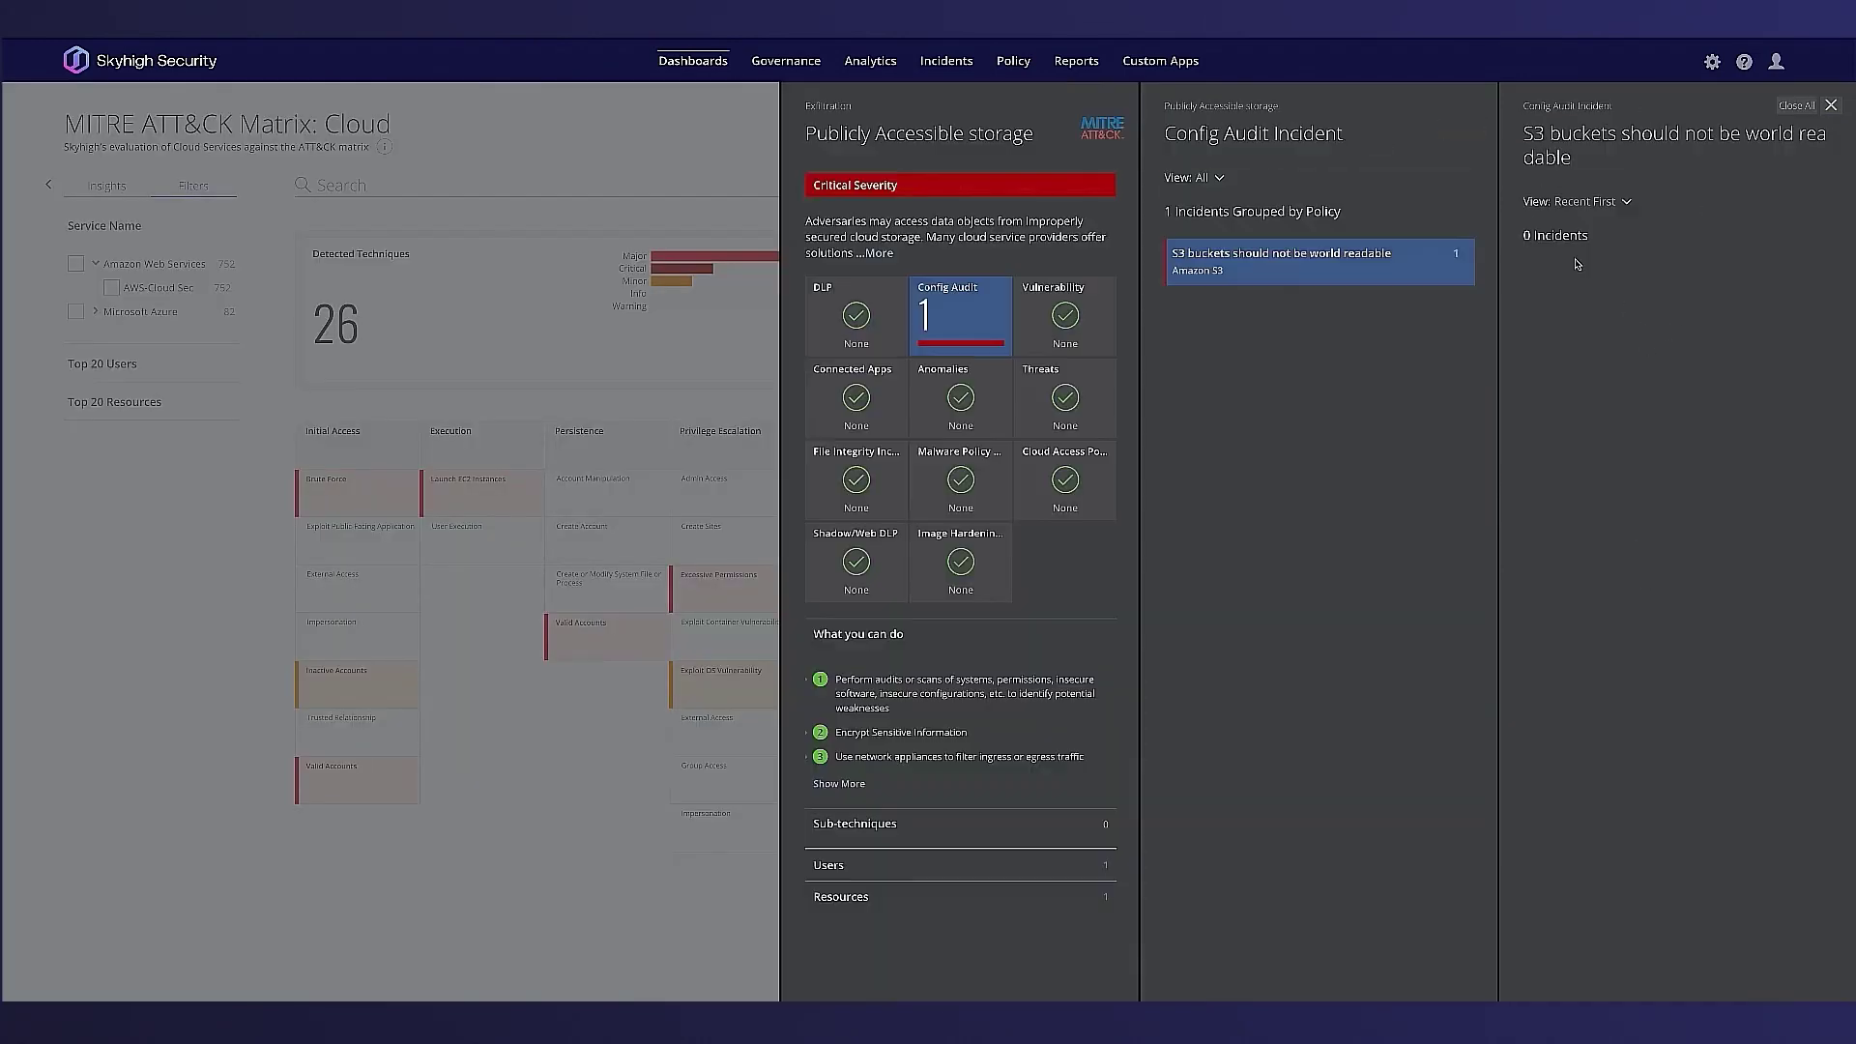
pyautogui.click(1659, 282)
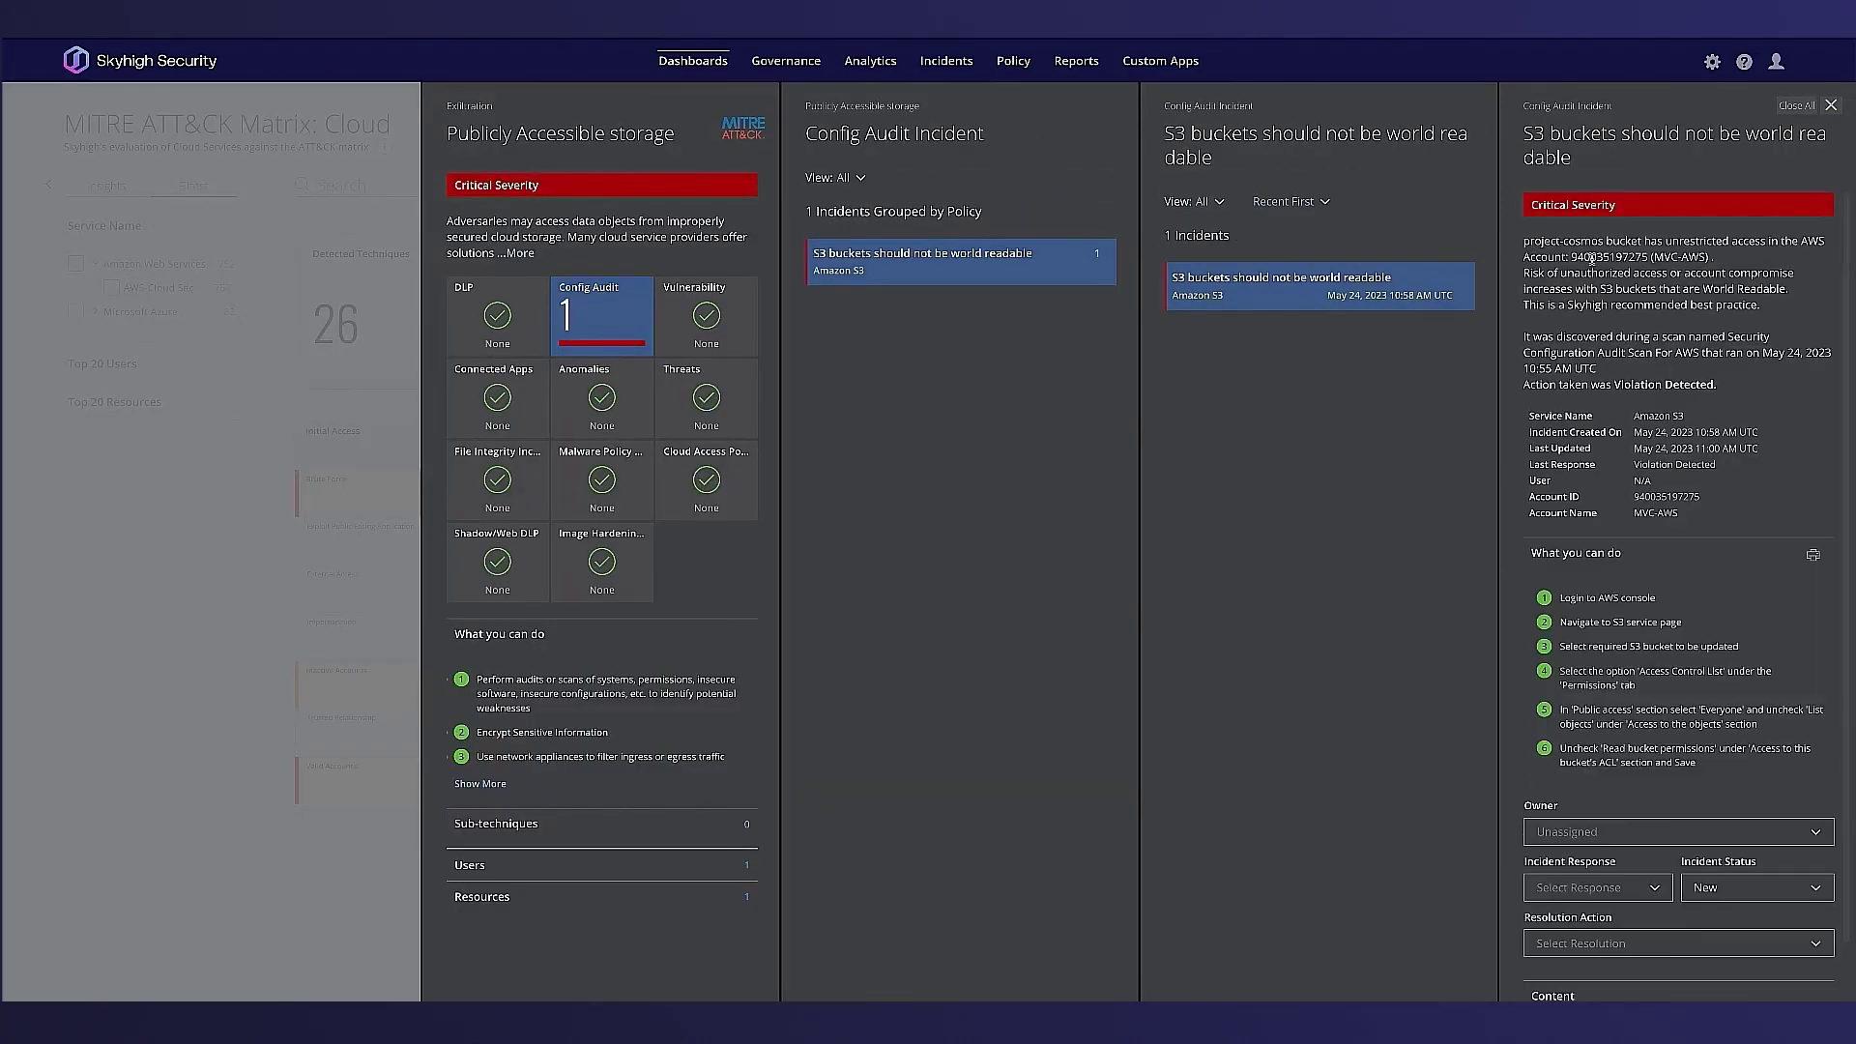
# Review the incident's content attributes, highlighting the project-cosmos bucket name, then close the panels.
pyautogui.scroll(-4, 1680, 657)
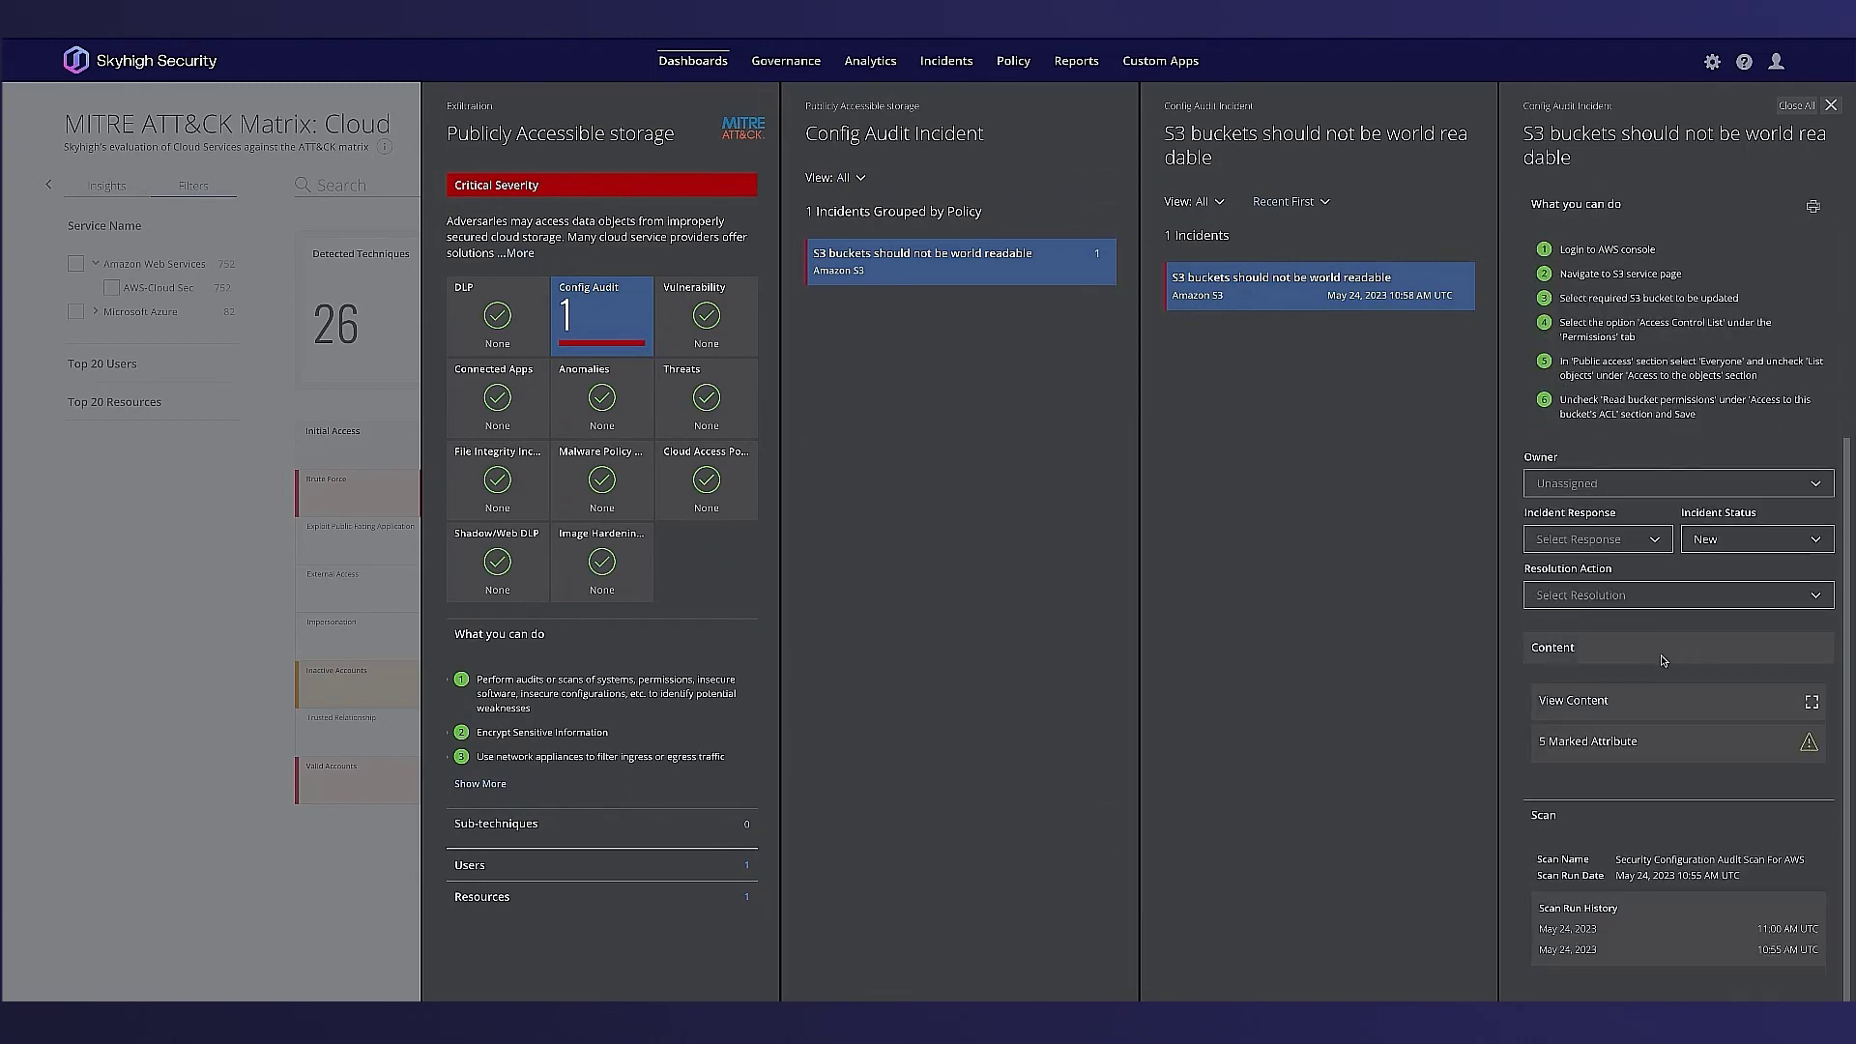
pyautogui.click(1810, 704)
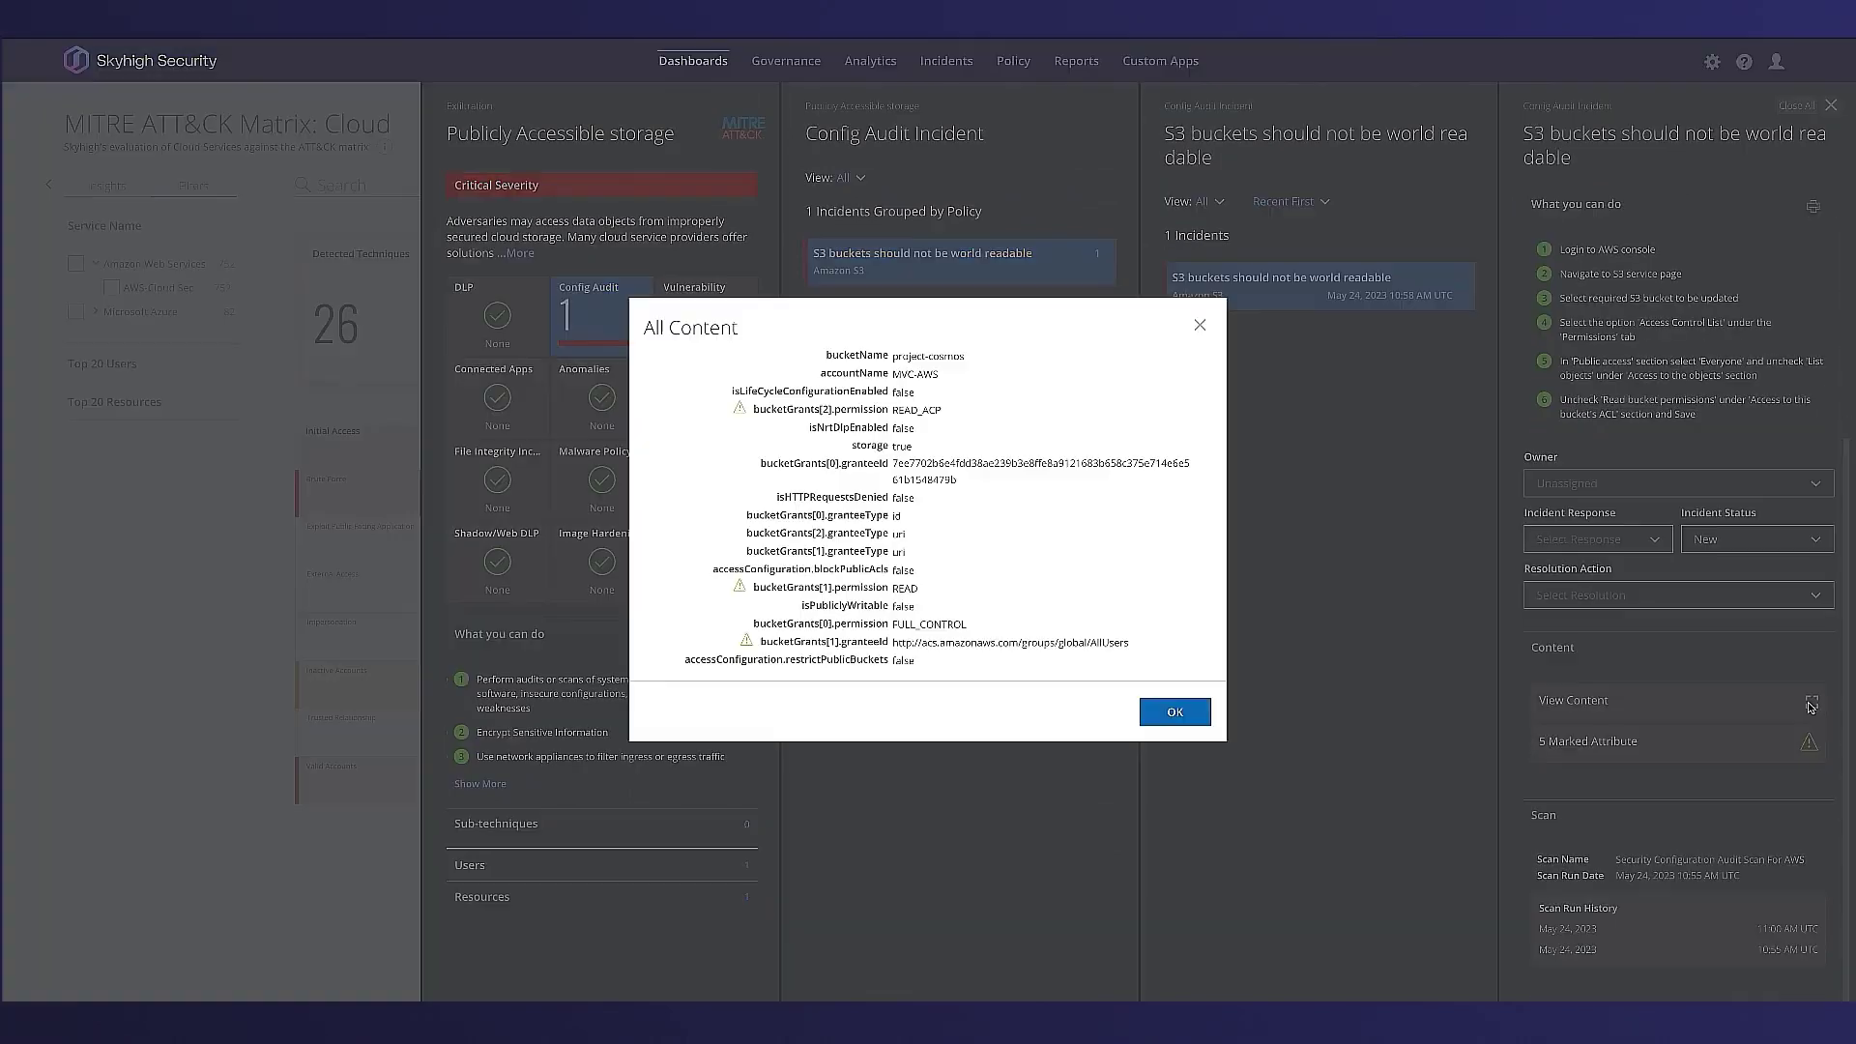
pyautogui.moveTo(894, 360); pyautogui.dragTo(989, 364)
pyautogui.scroll(-4, 1008, 506)
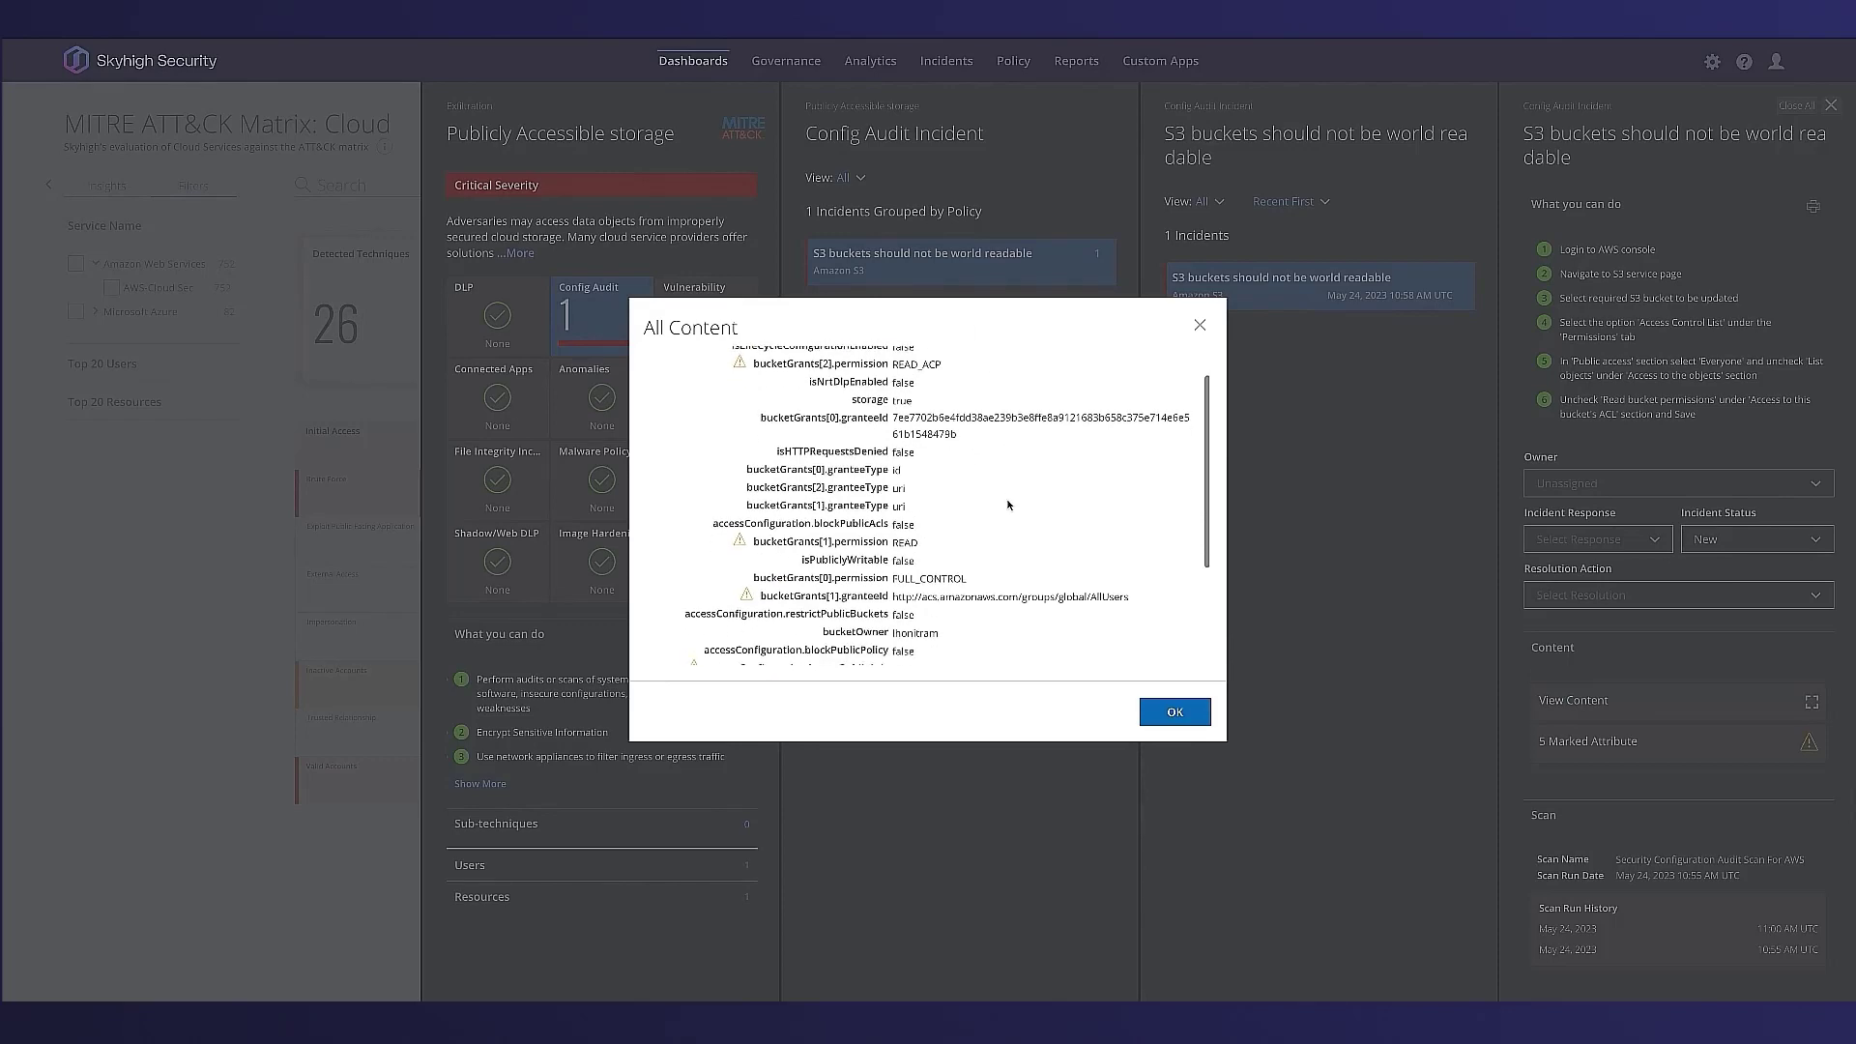
pyautogui.click(1505, 507)
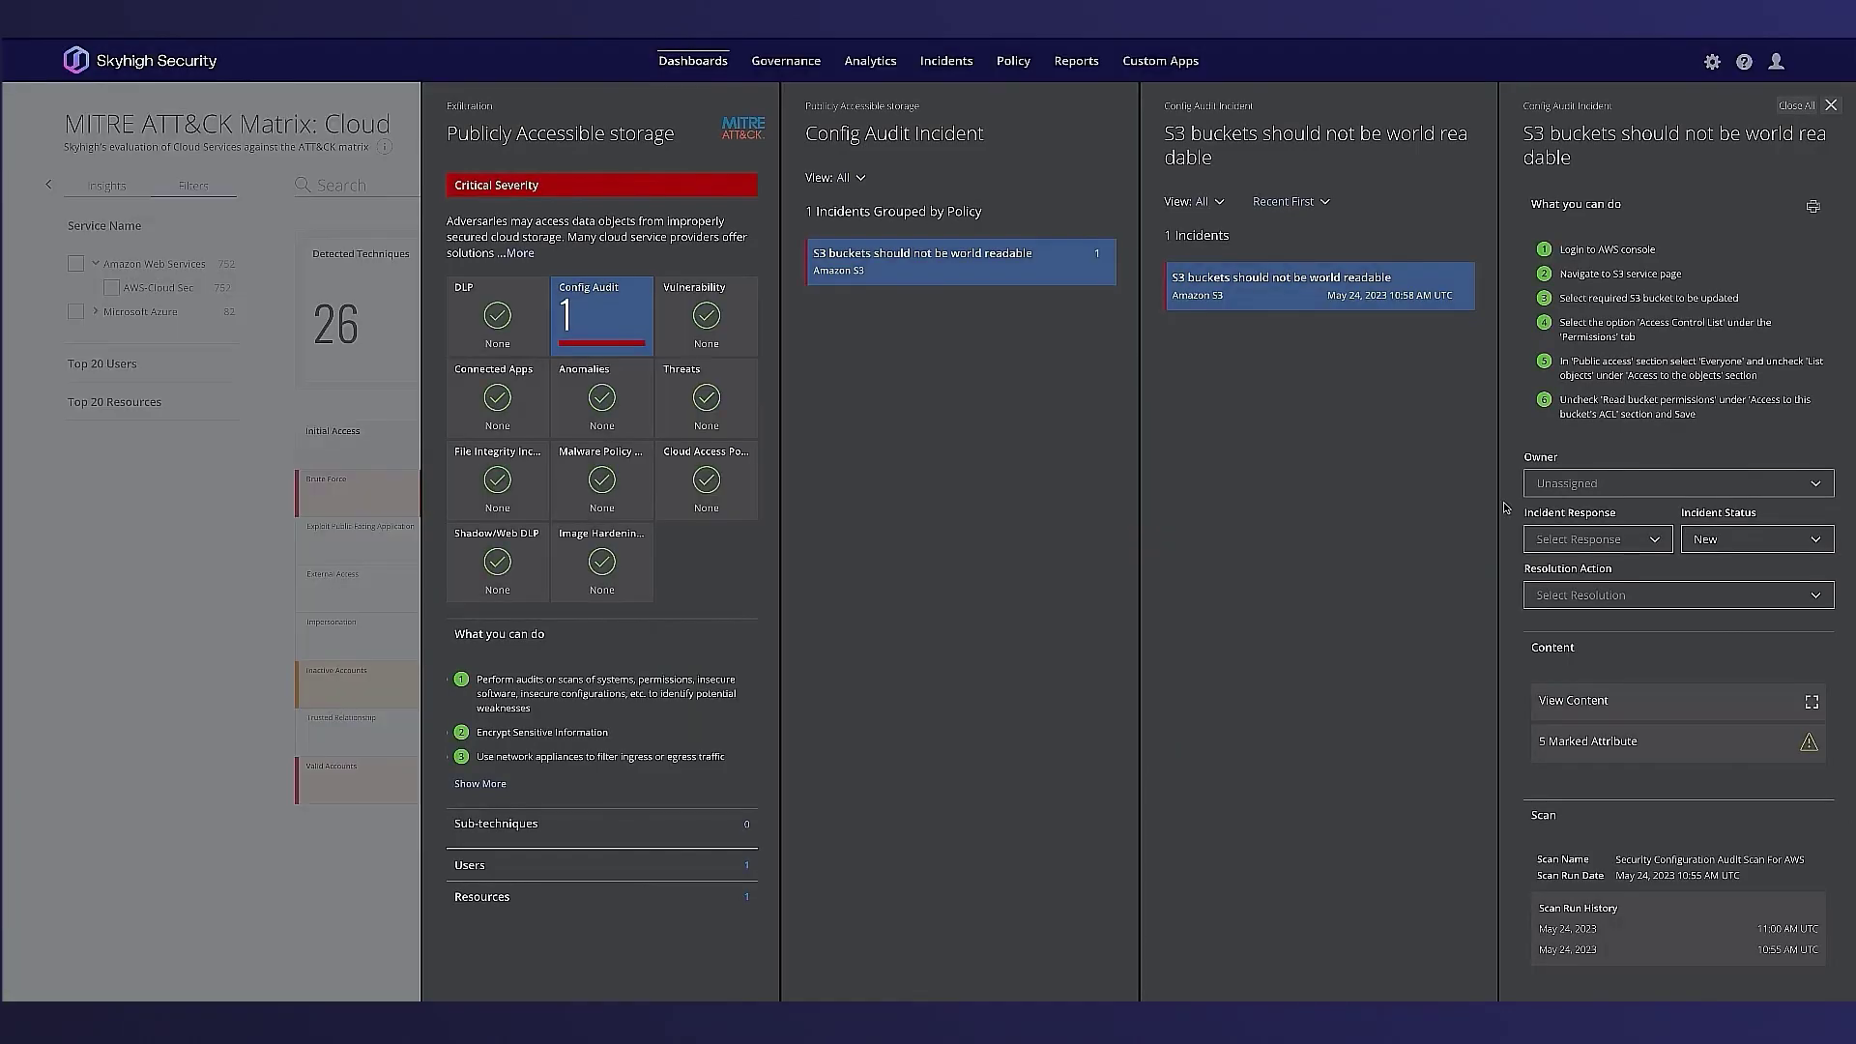
pyautogui.click(1795, 118)
# Trace Transfer Data from Cloud Account's DLP Access key incident via Resources to the project-cosmos bucket.
pyautogui.click(1607, 826)
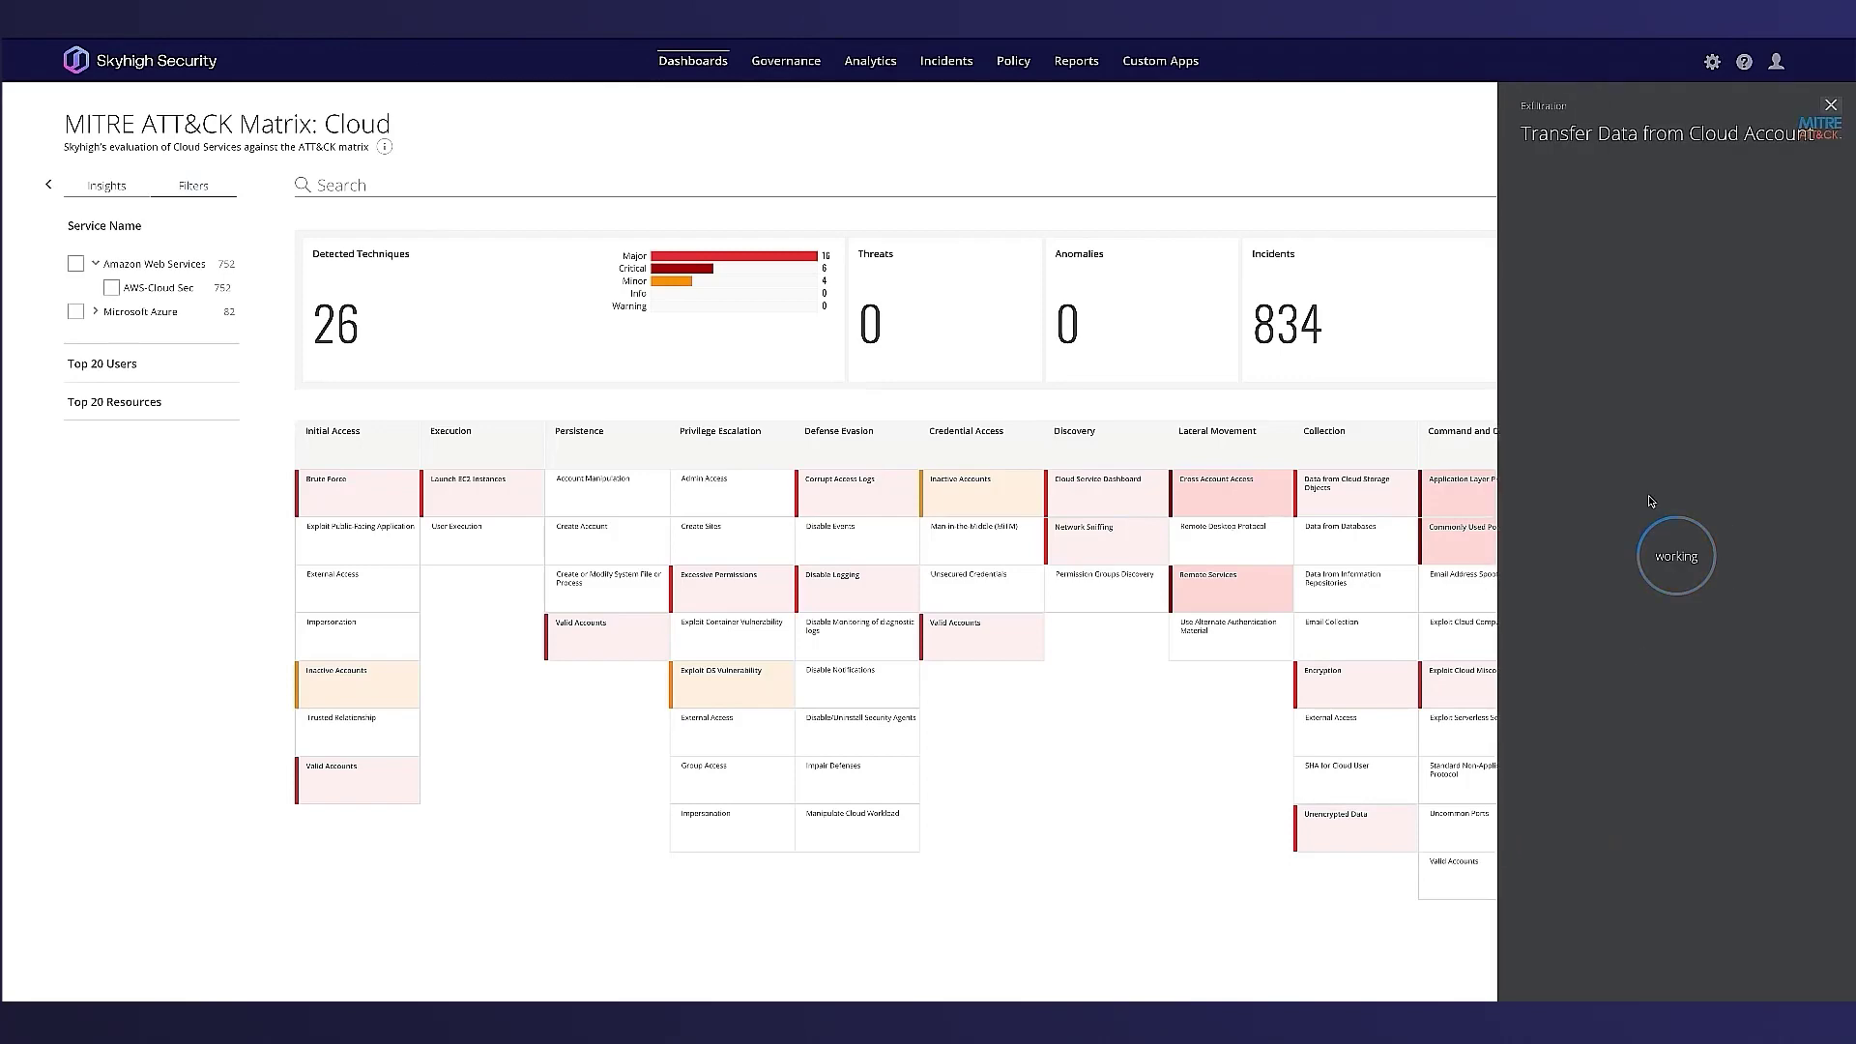
pyautogui.click(1562, 314)
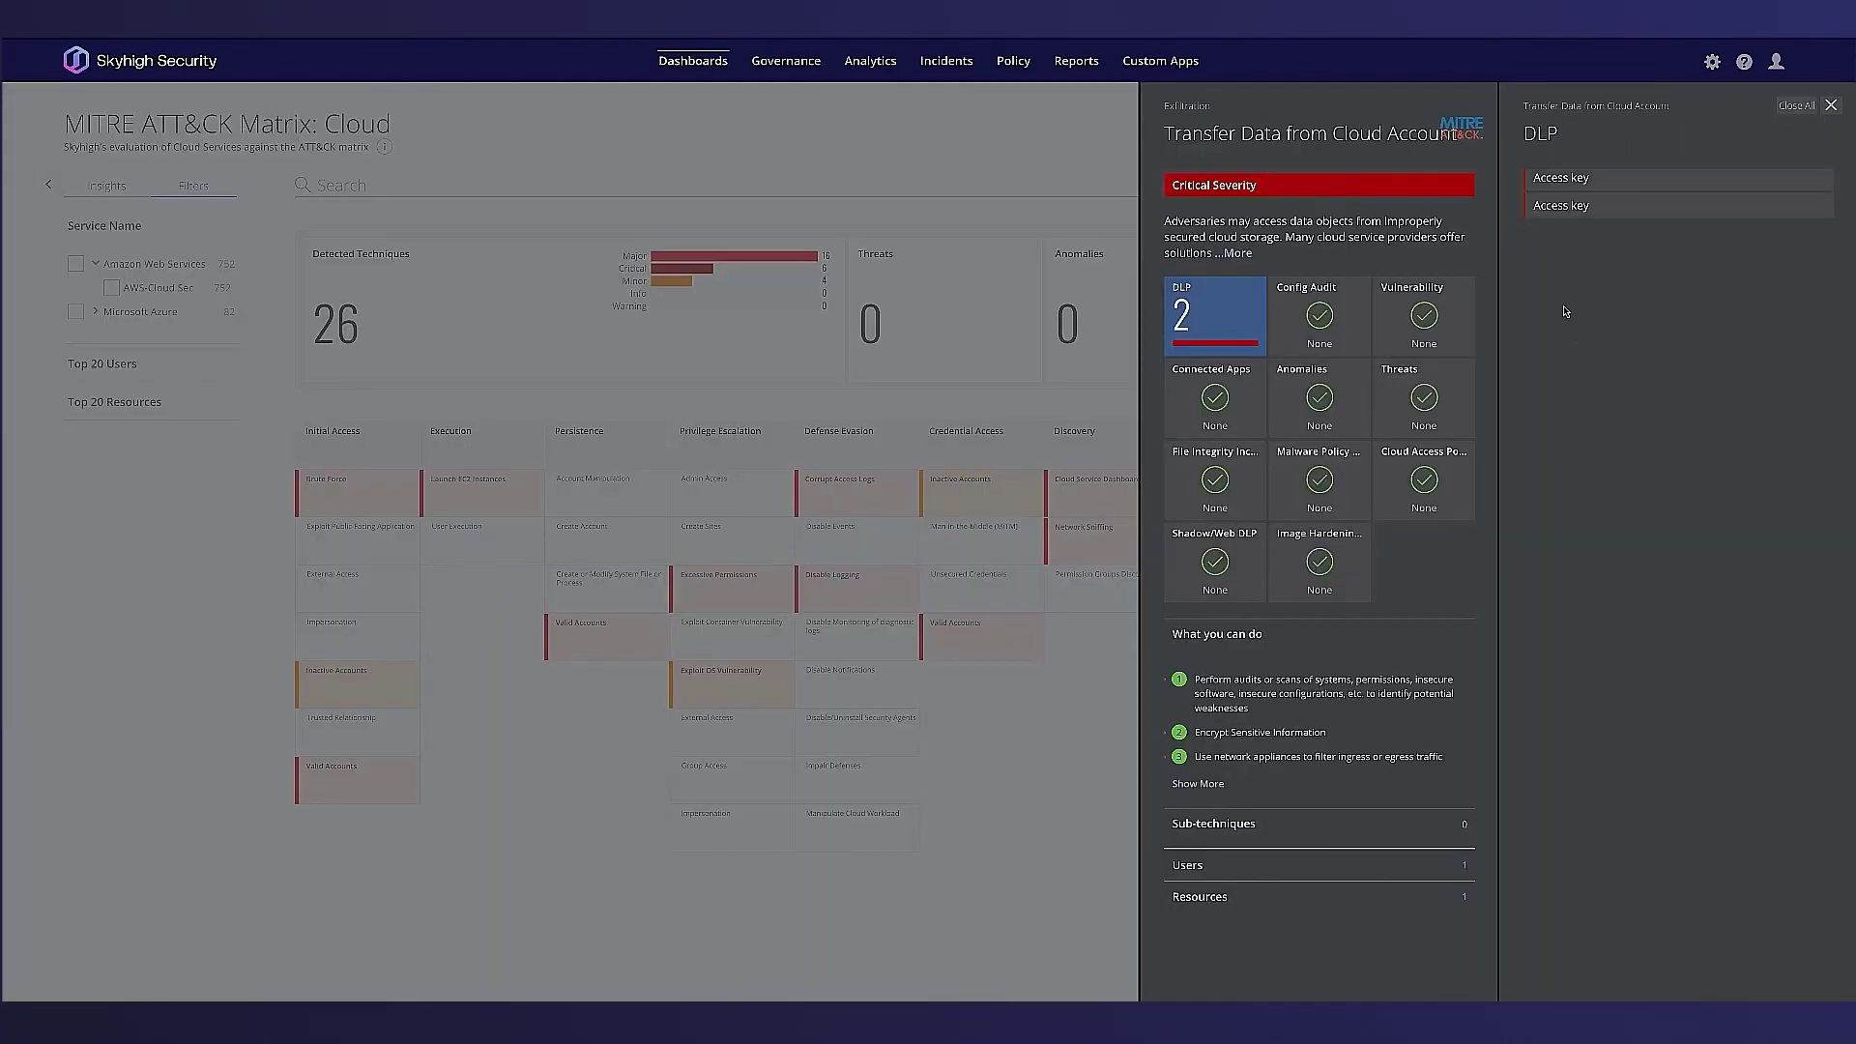
pyautogui.click(1595, 177)
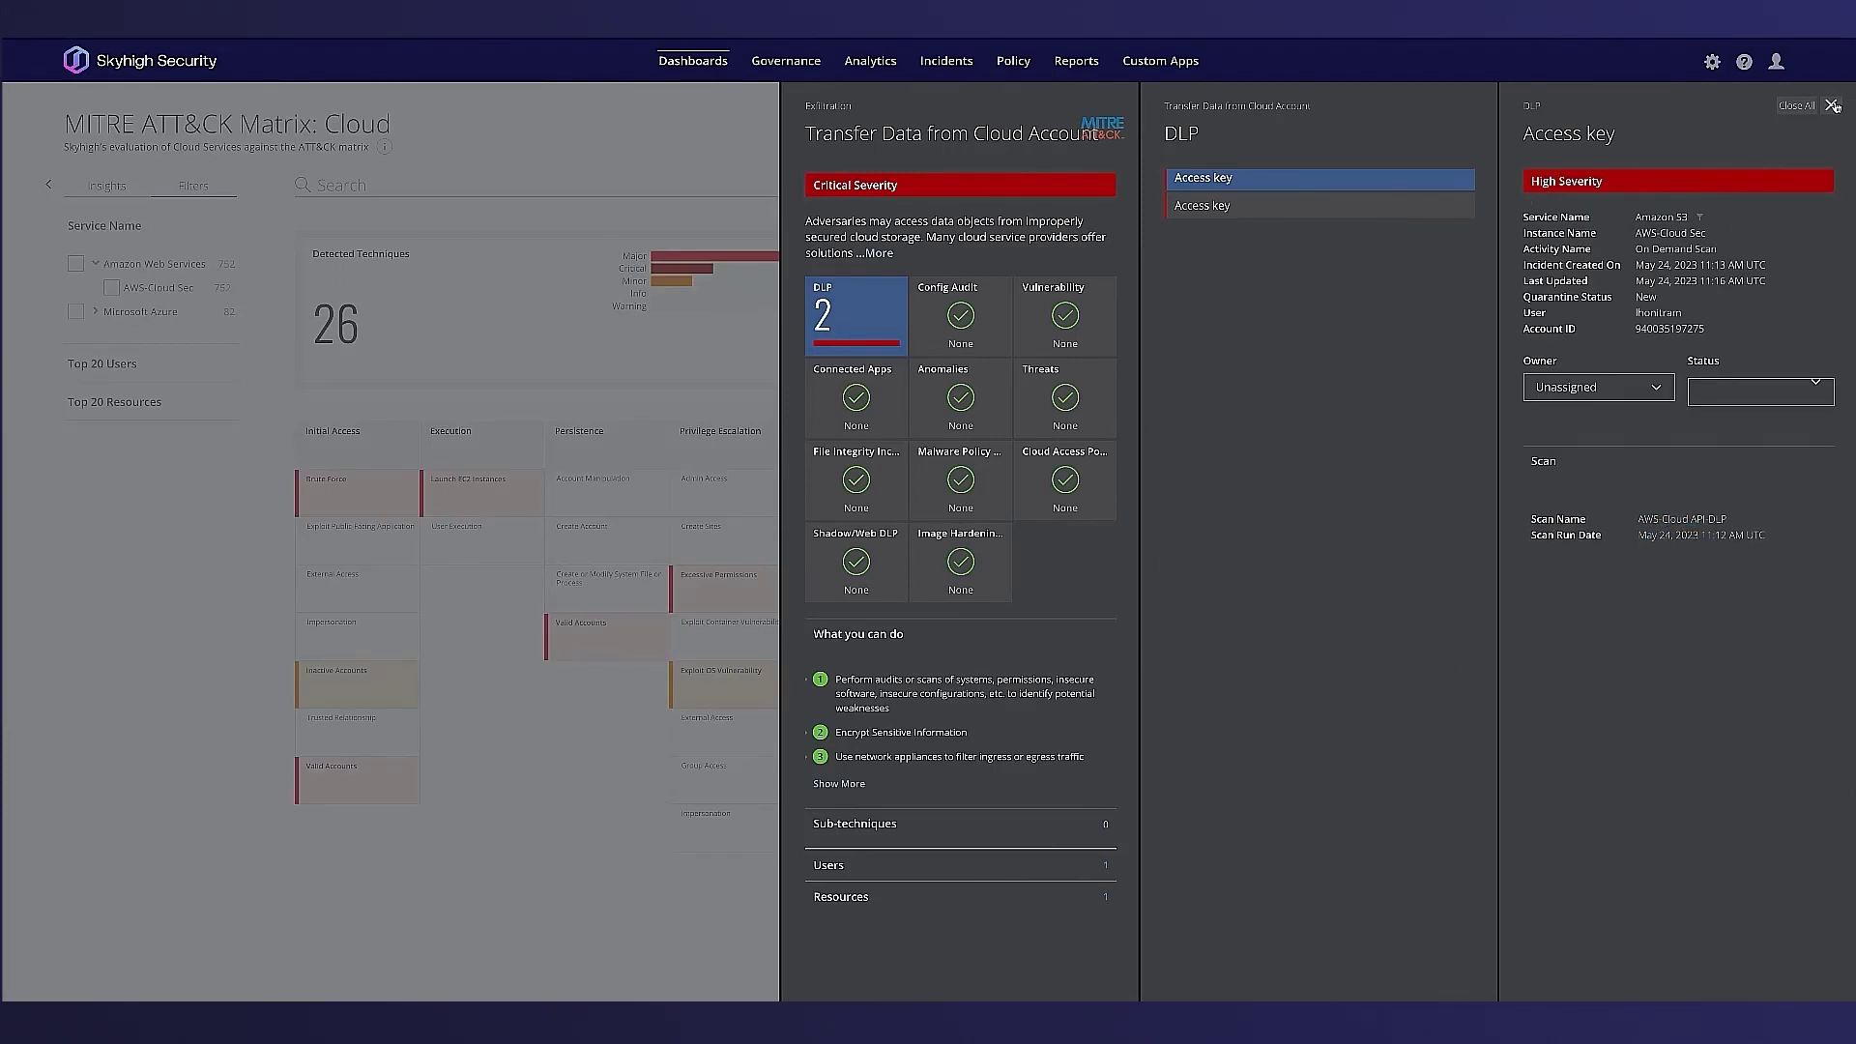
pyautogui.click(1105, 904)
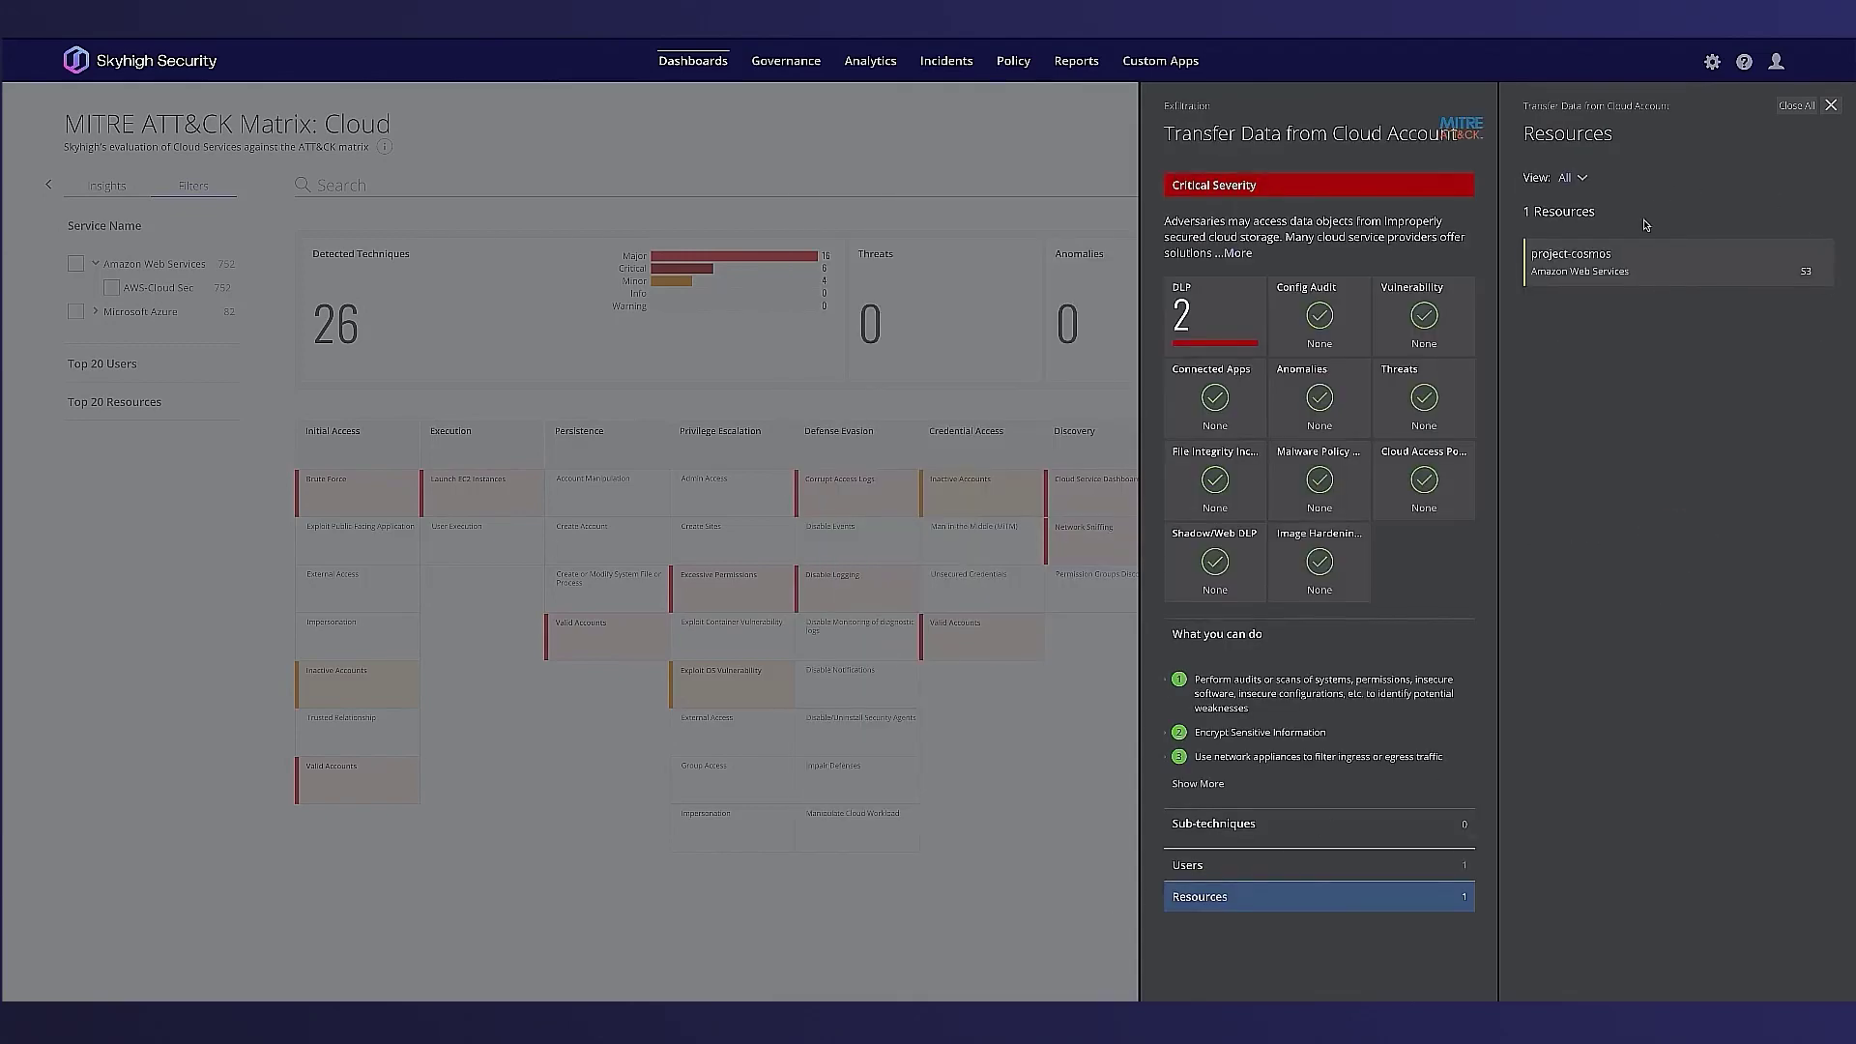
pyautogui.click(1578, 256)
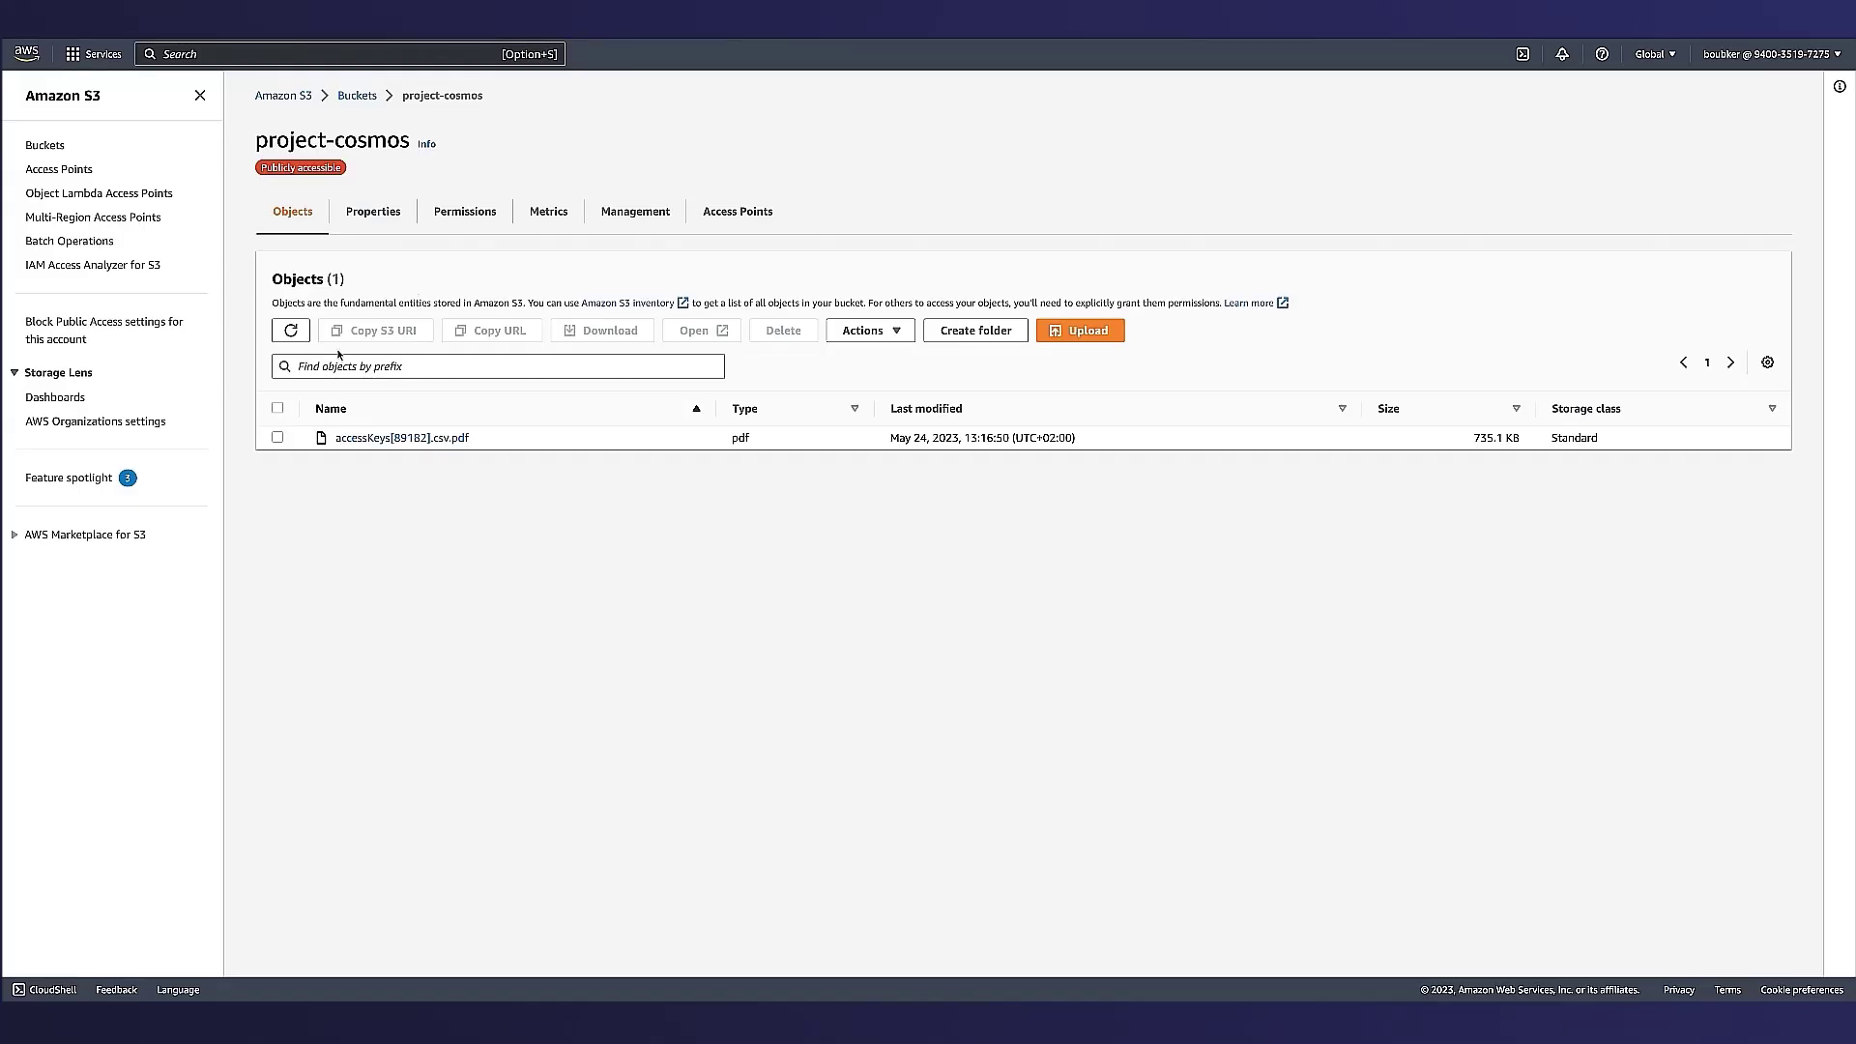
# Download accessKeys[89182].csv.pdf from project-cosmos and open the downloaded copy.
pyautogui.click(277, 437)
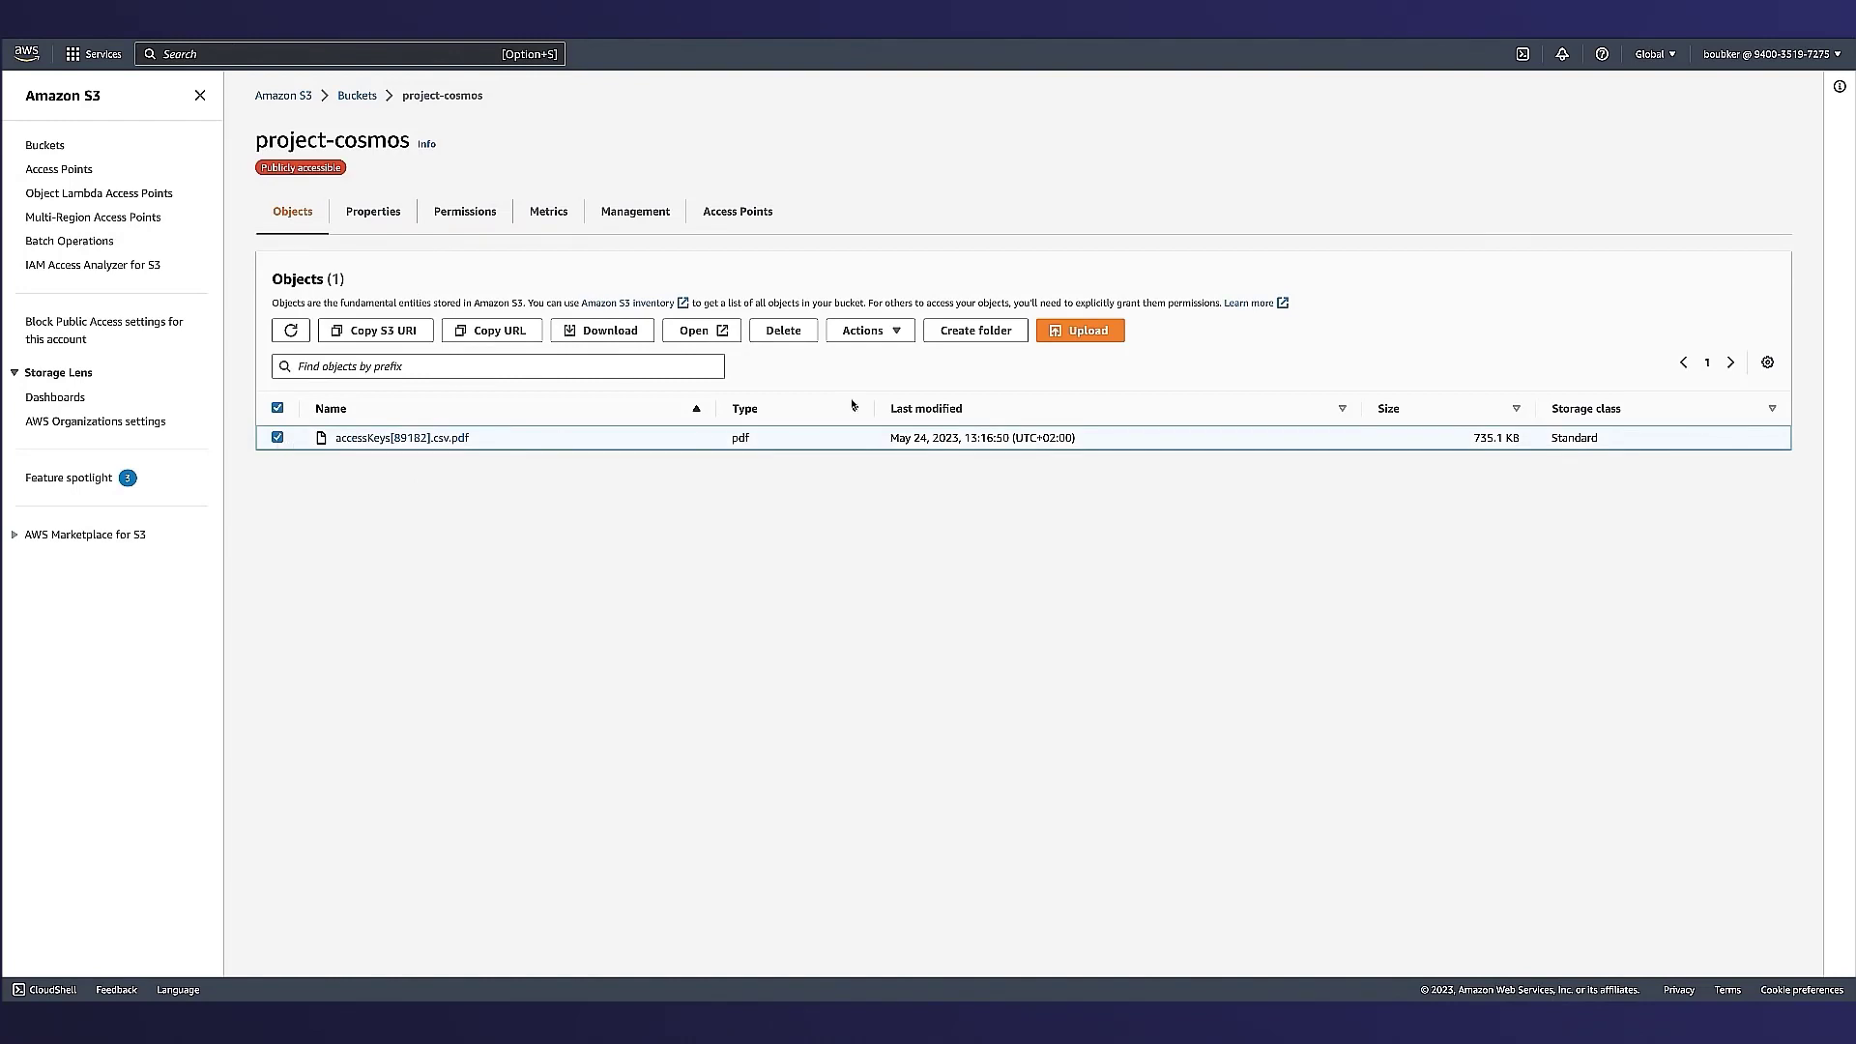
pyautogui.click(607, 331)
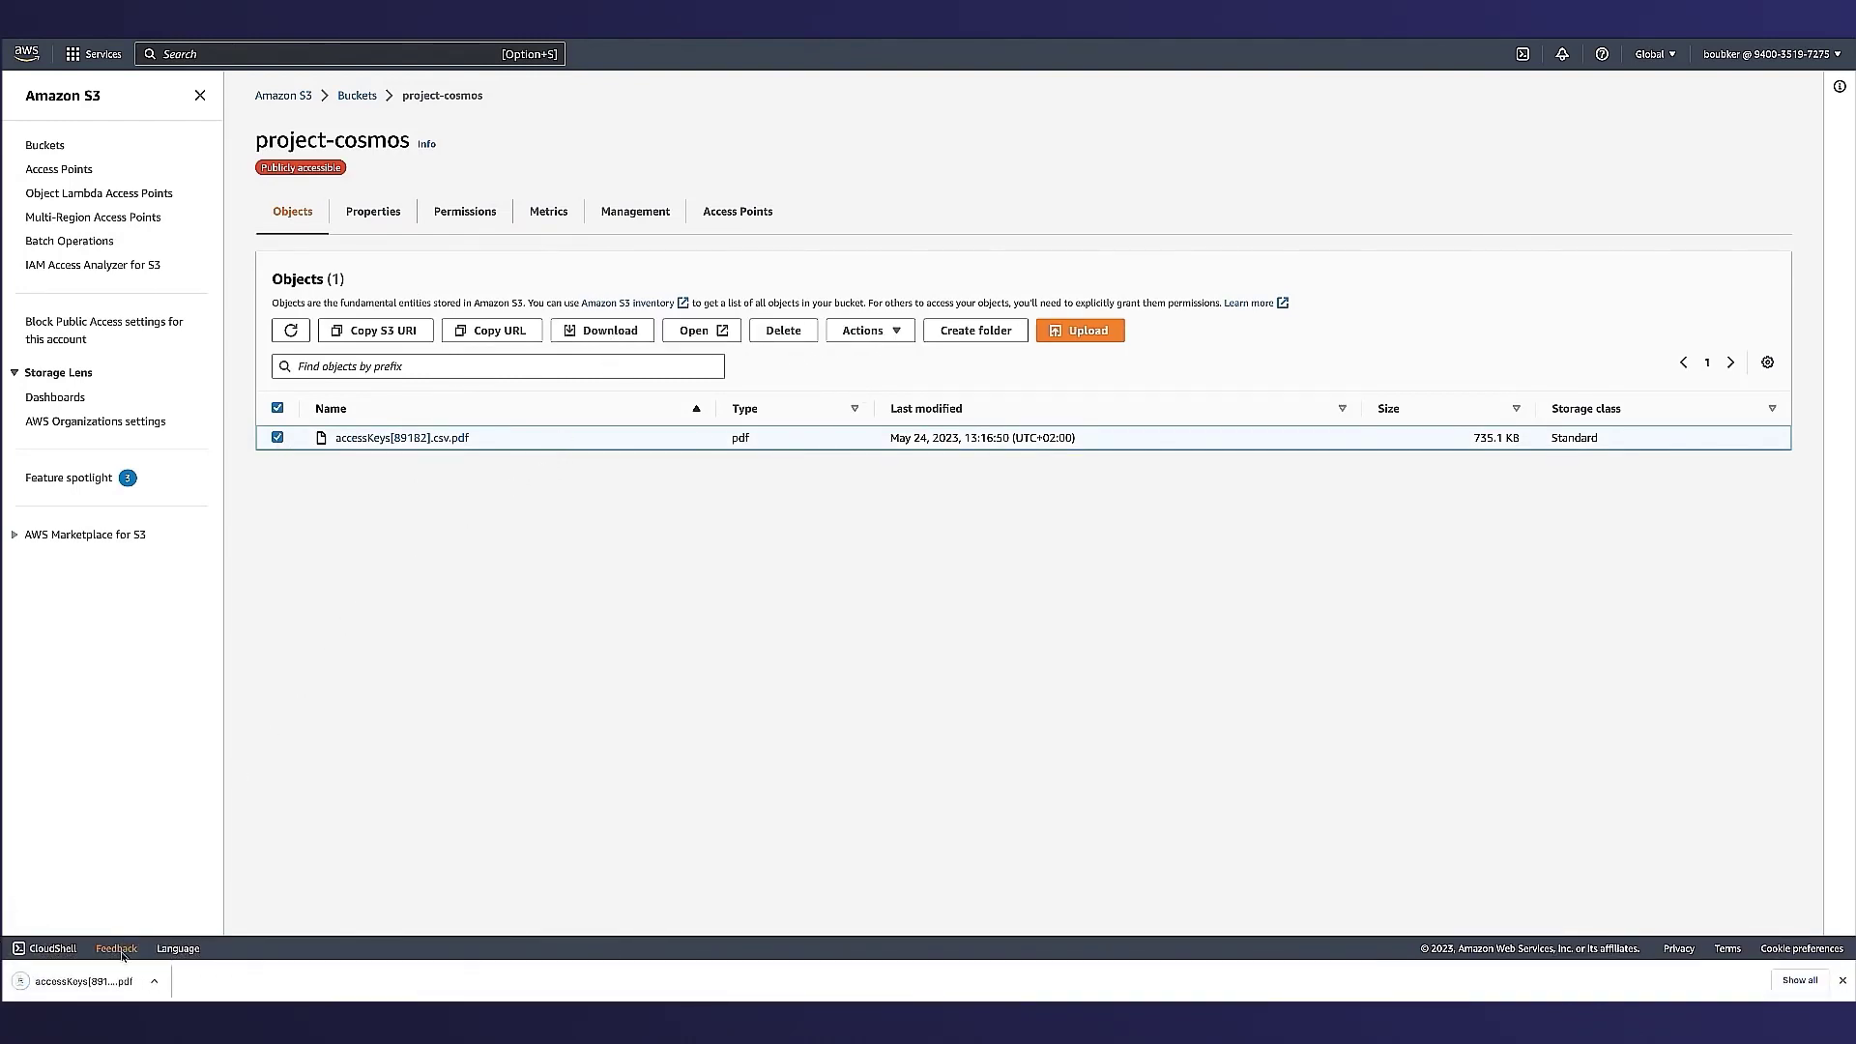
pyautogui.click(89, 982)
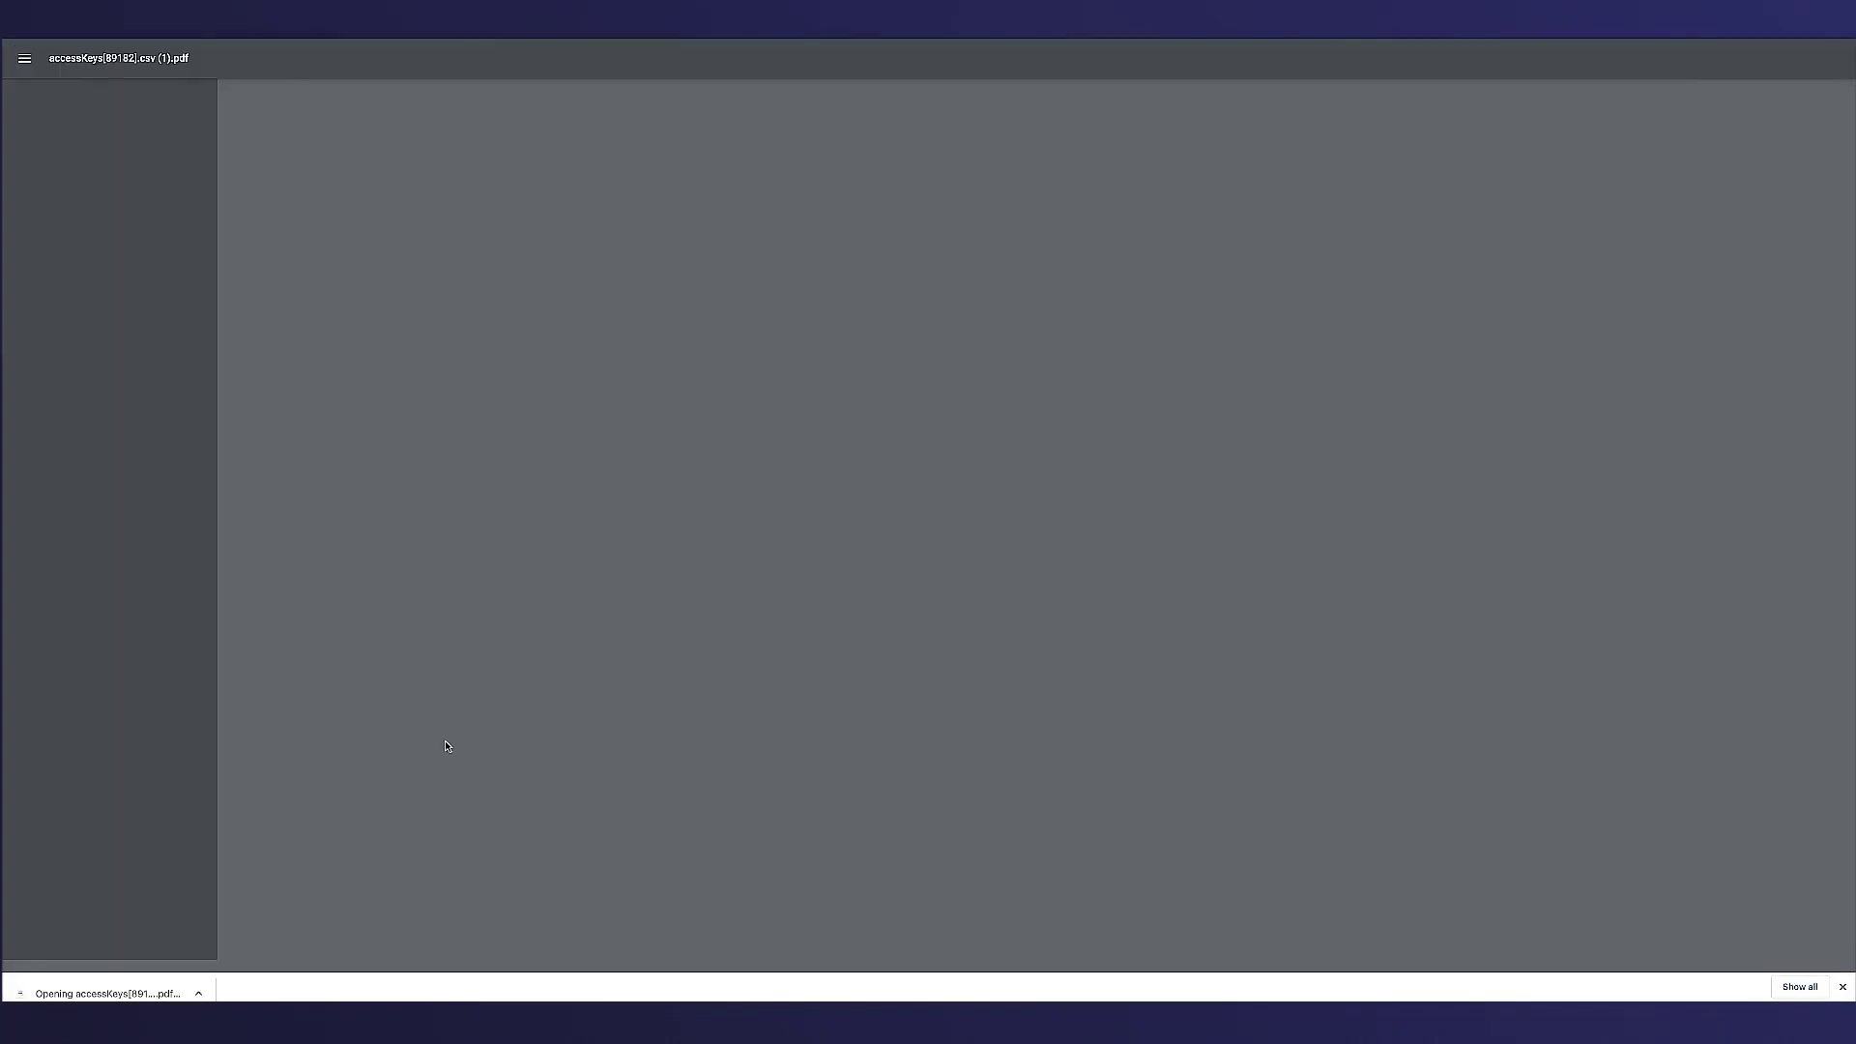